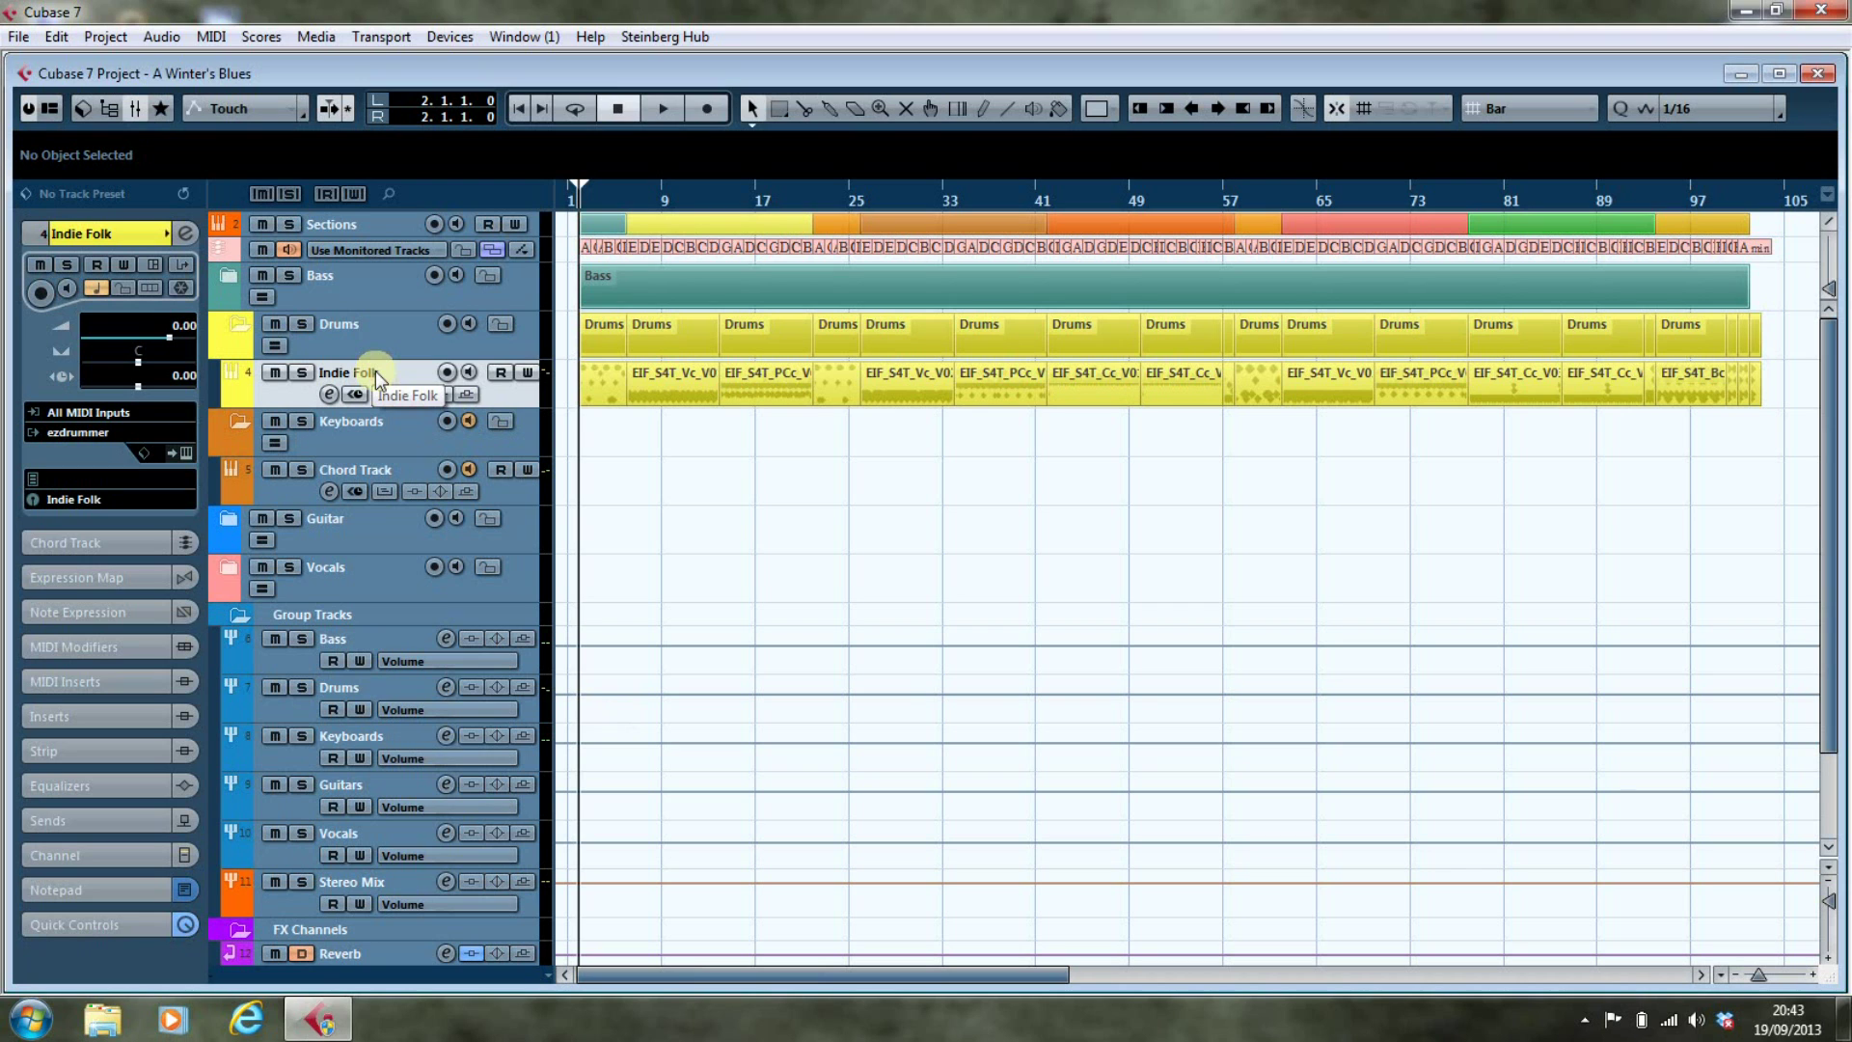
Check EZdrummer's internal mixer, then glance at the mixing console and return to the arrangement
{"action": "left_click", "coordinate": [185, 454]}
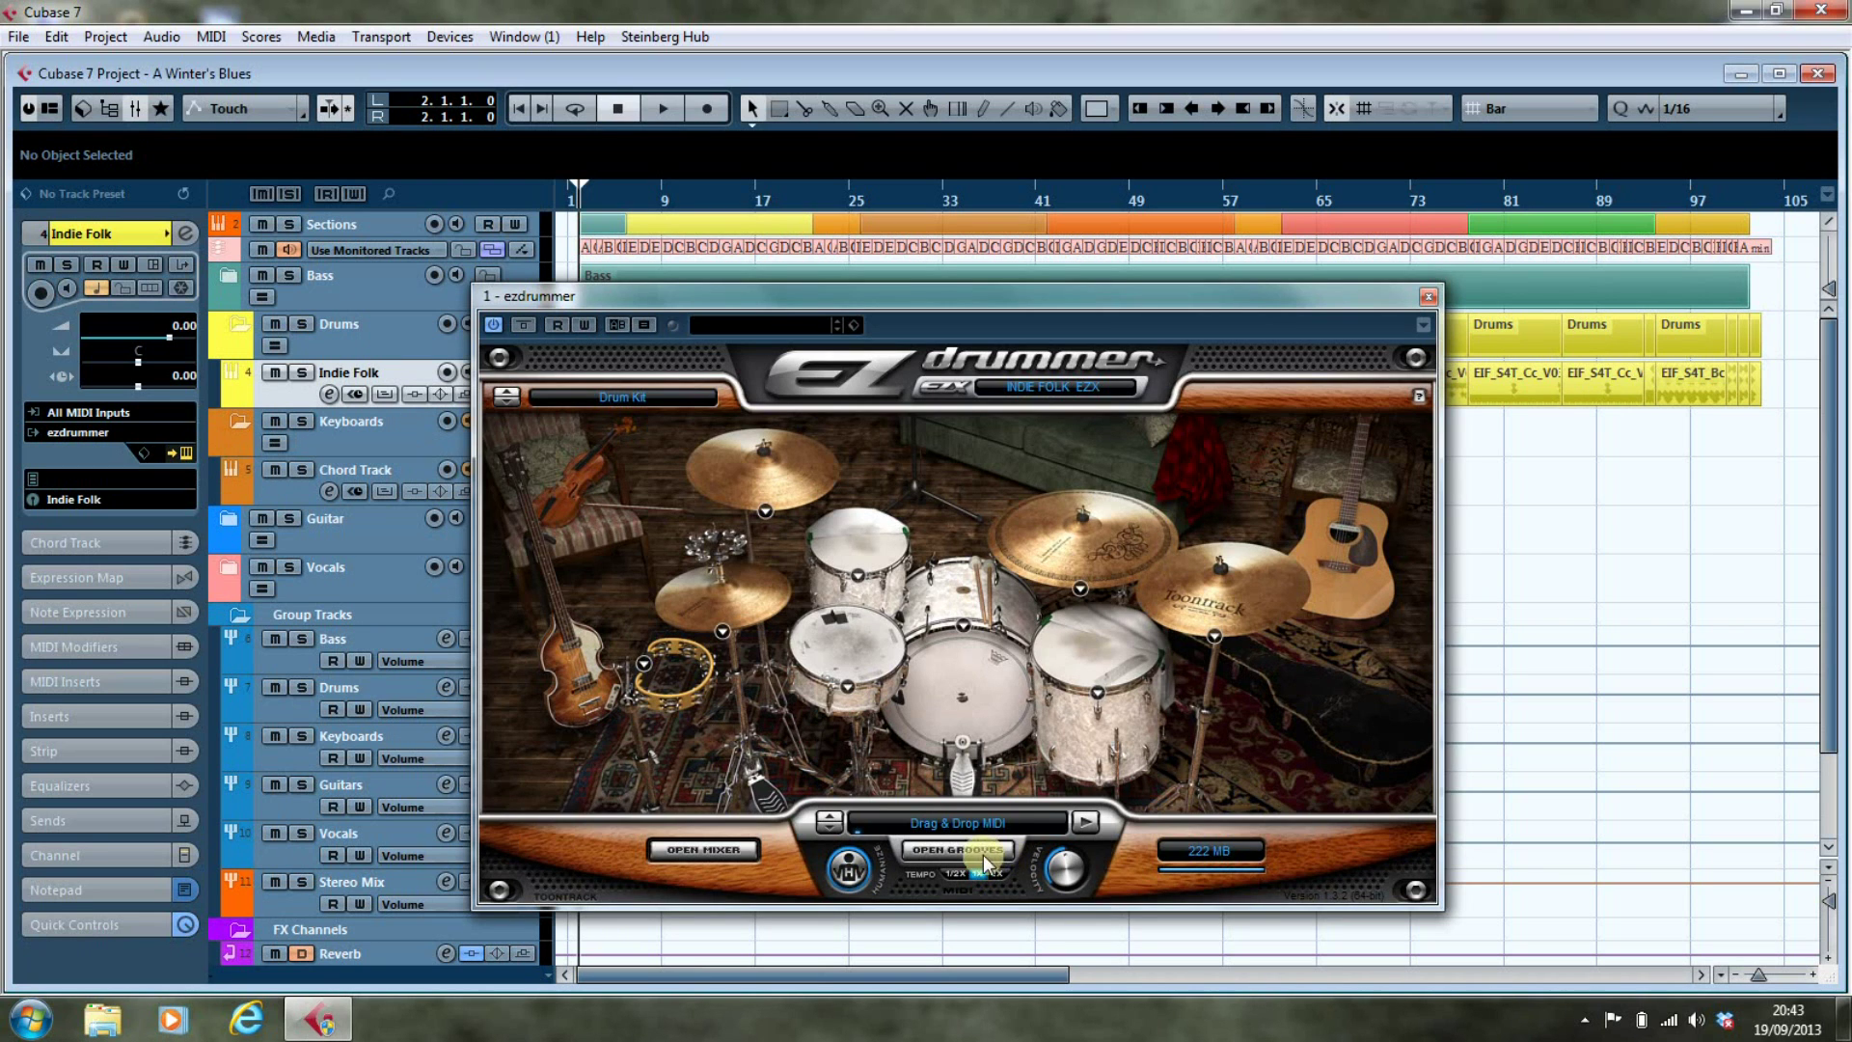
{"action": "left_click", "coordinate": [707, 850]}
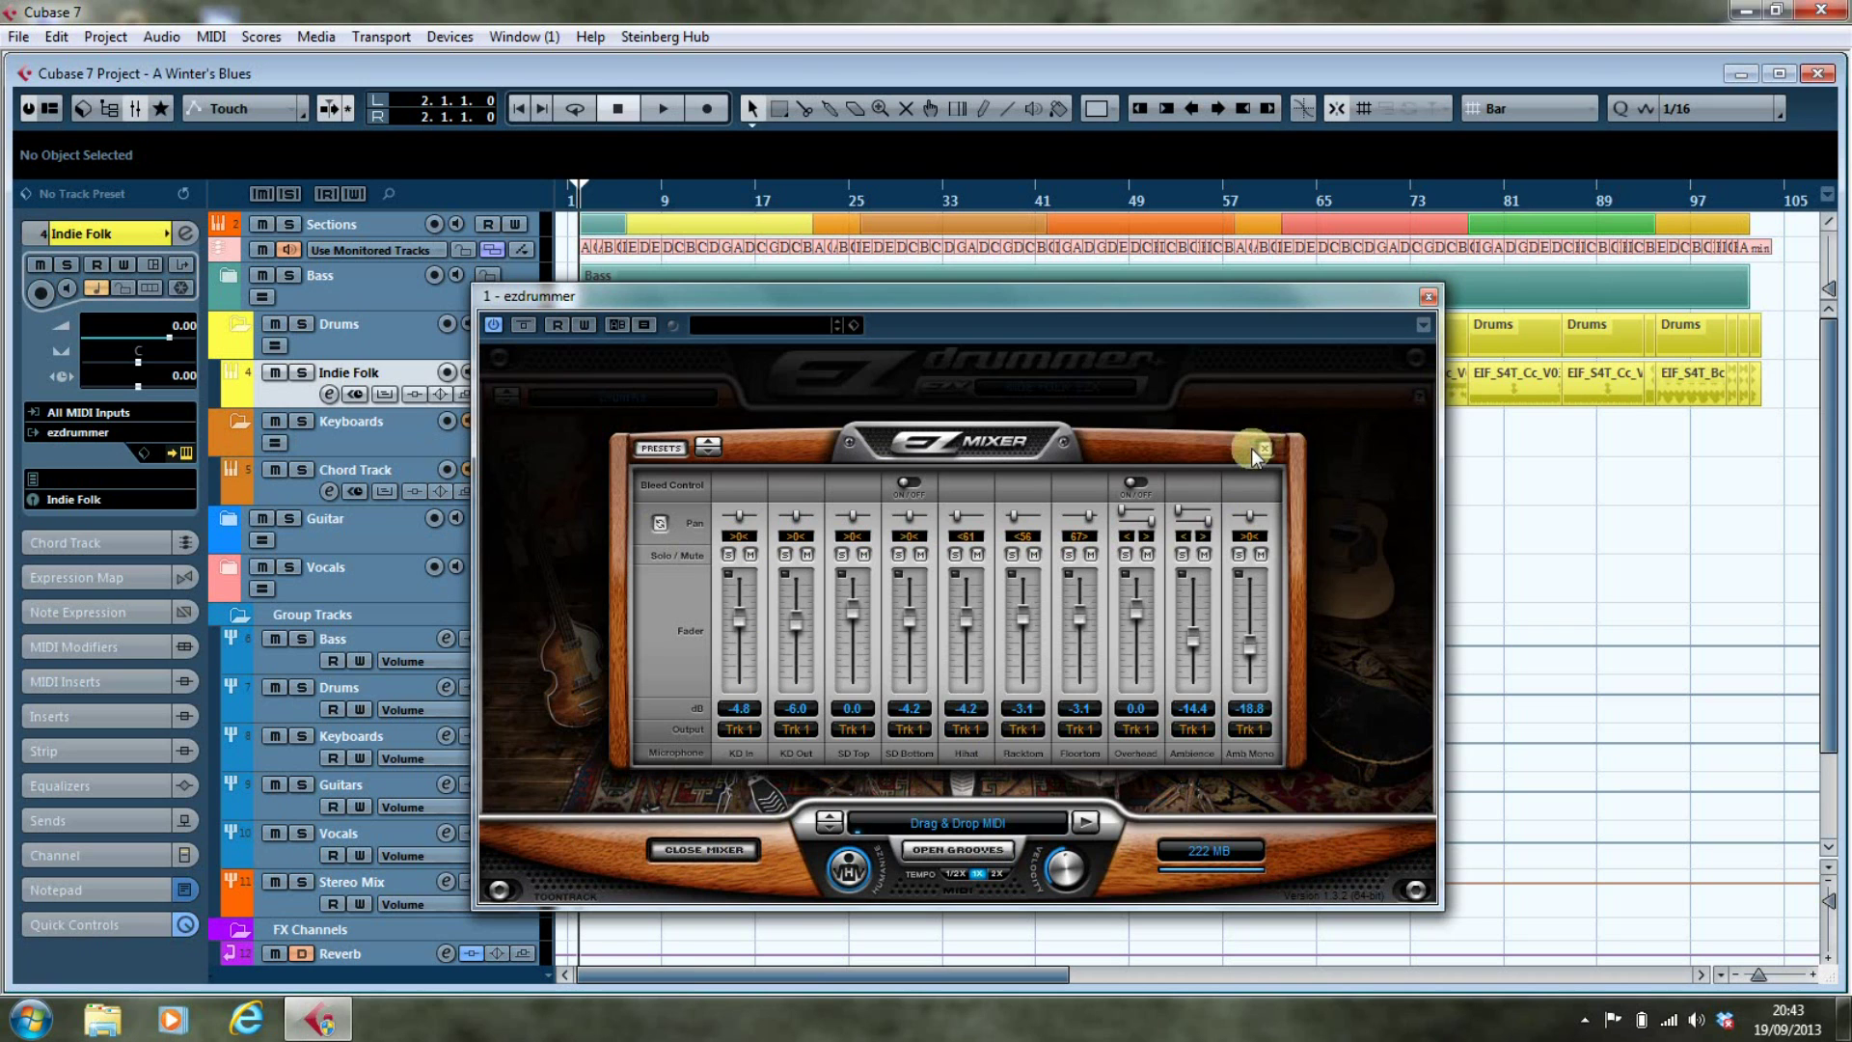
{"action": "left_click", "coordinate": [1428, 297]}
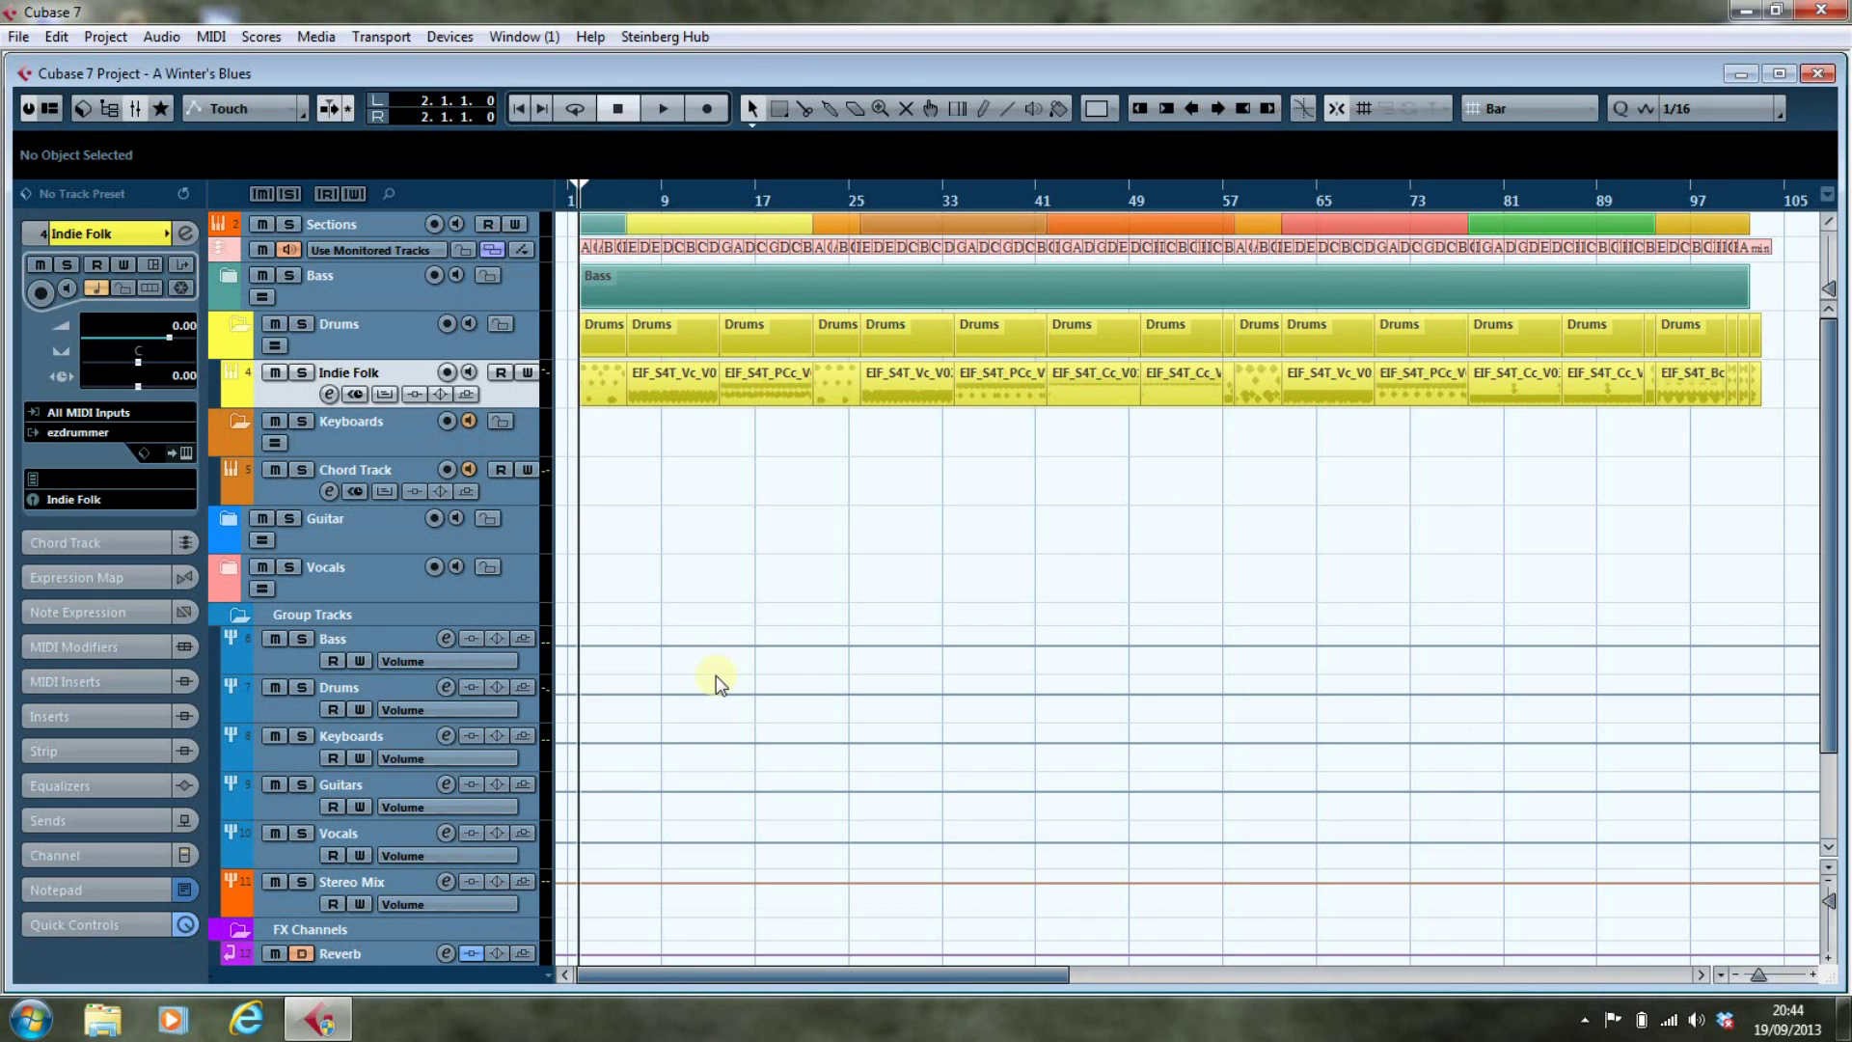
{"action": "key", "text": "F3"}
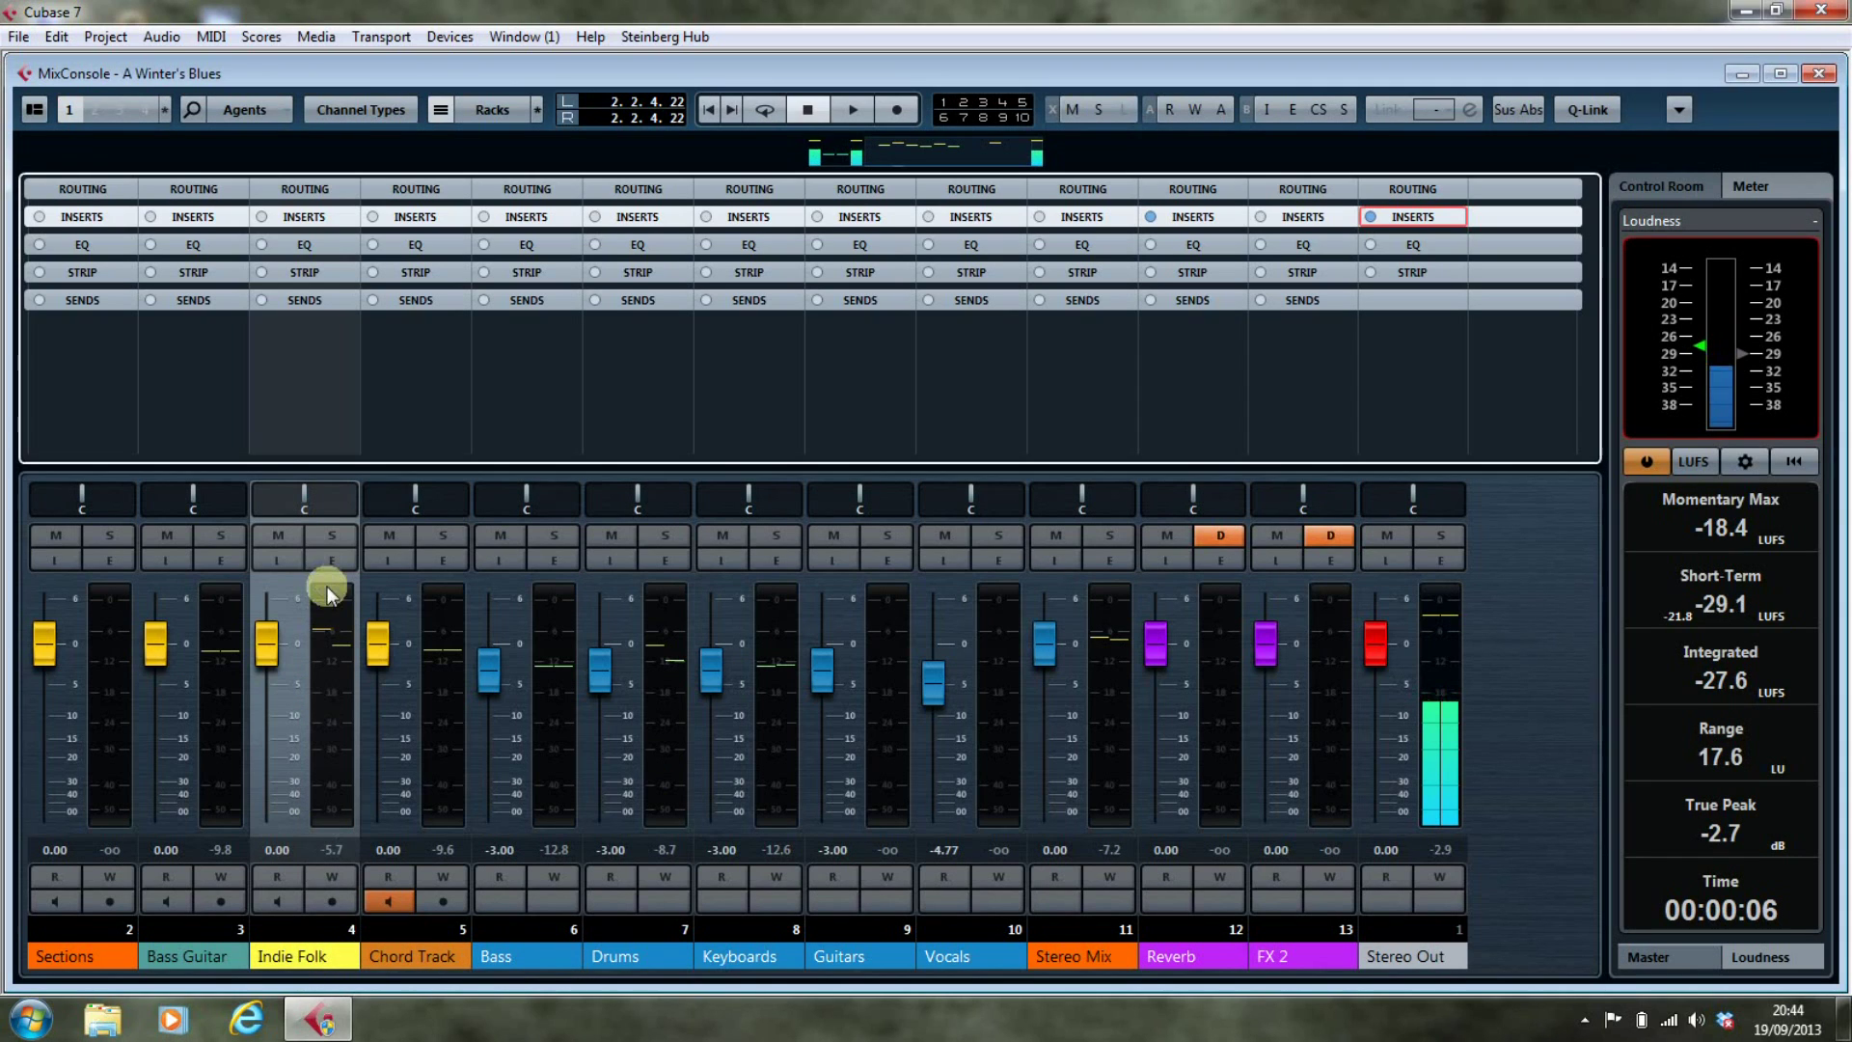
{"action": "left_click", "coordinate": [293, 937]}
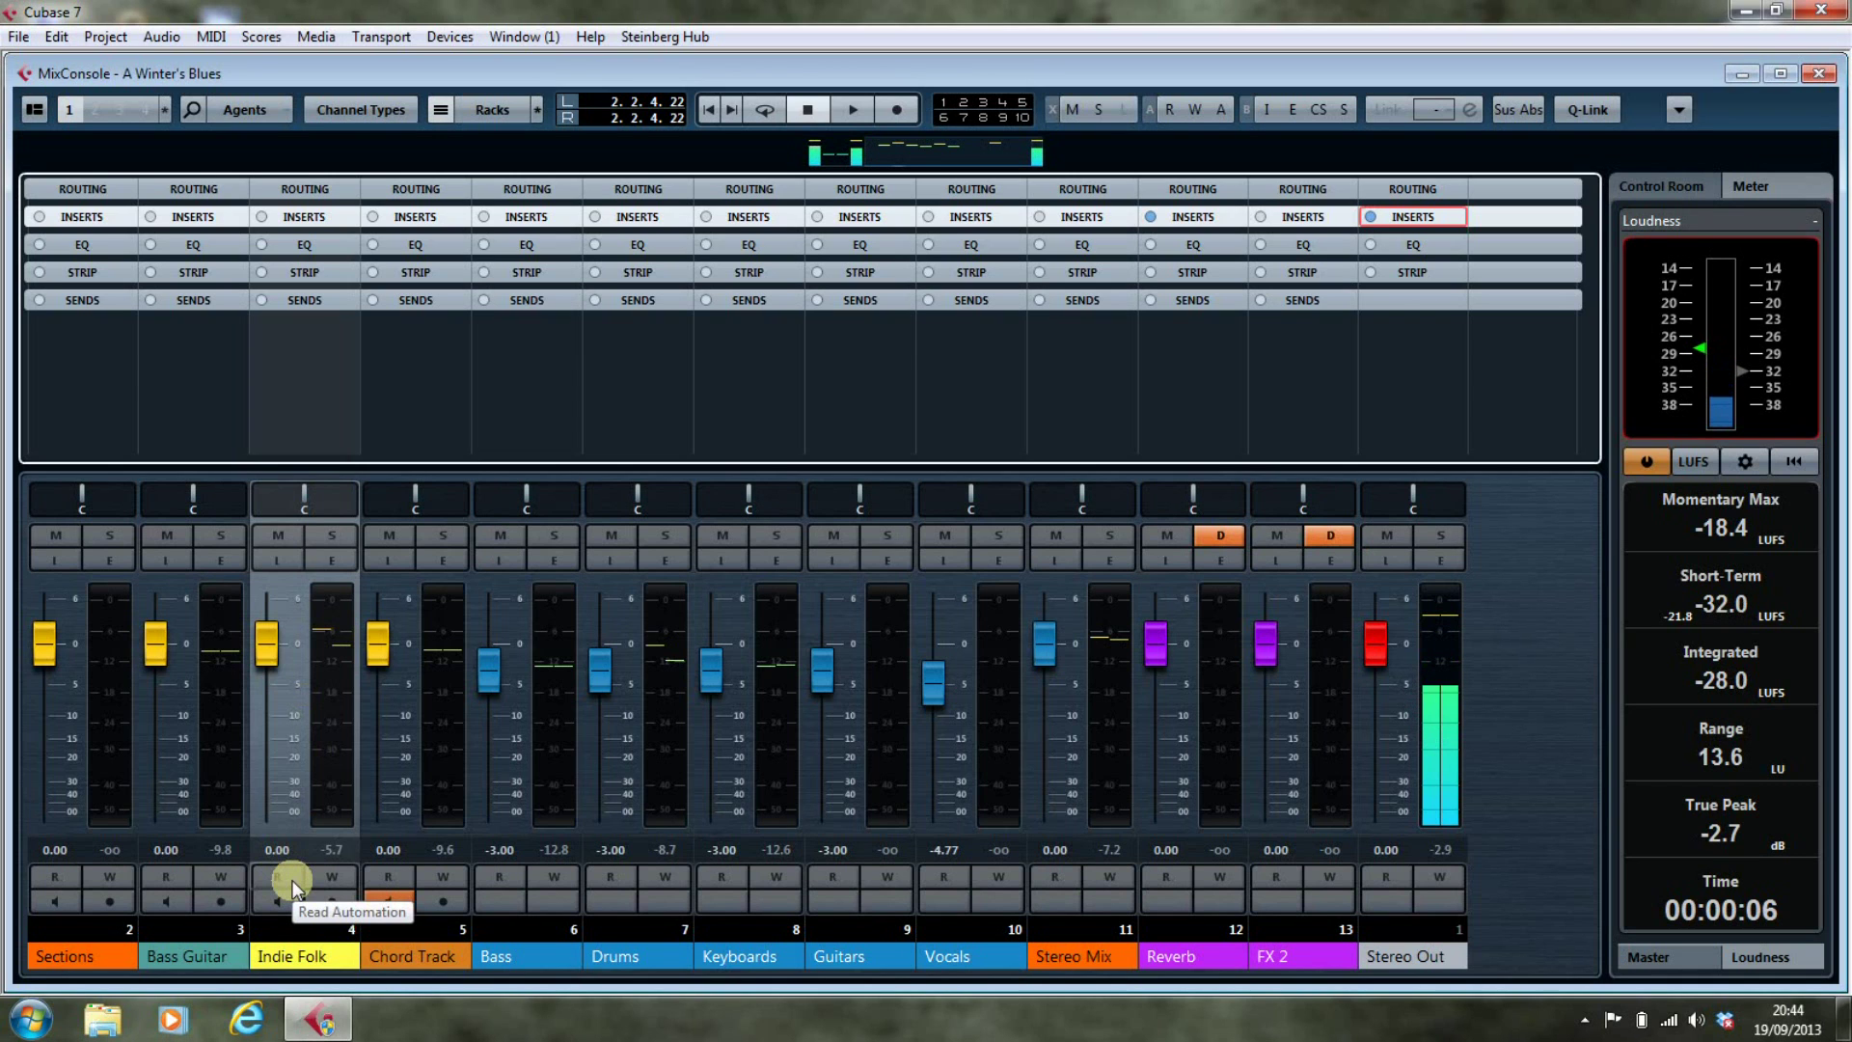
{"action": "key", "text": "F3"}
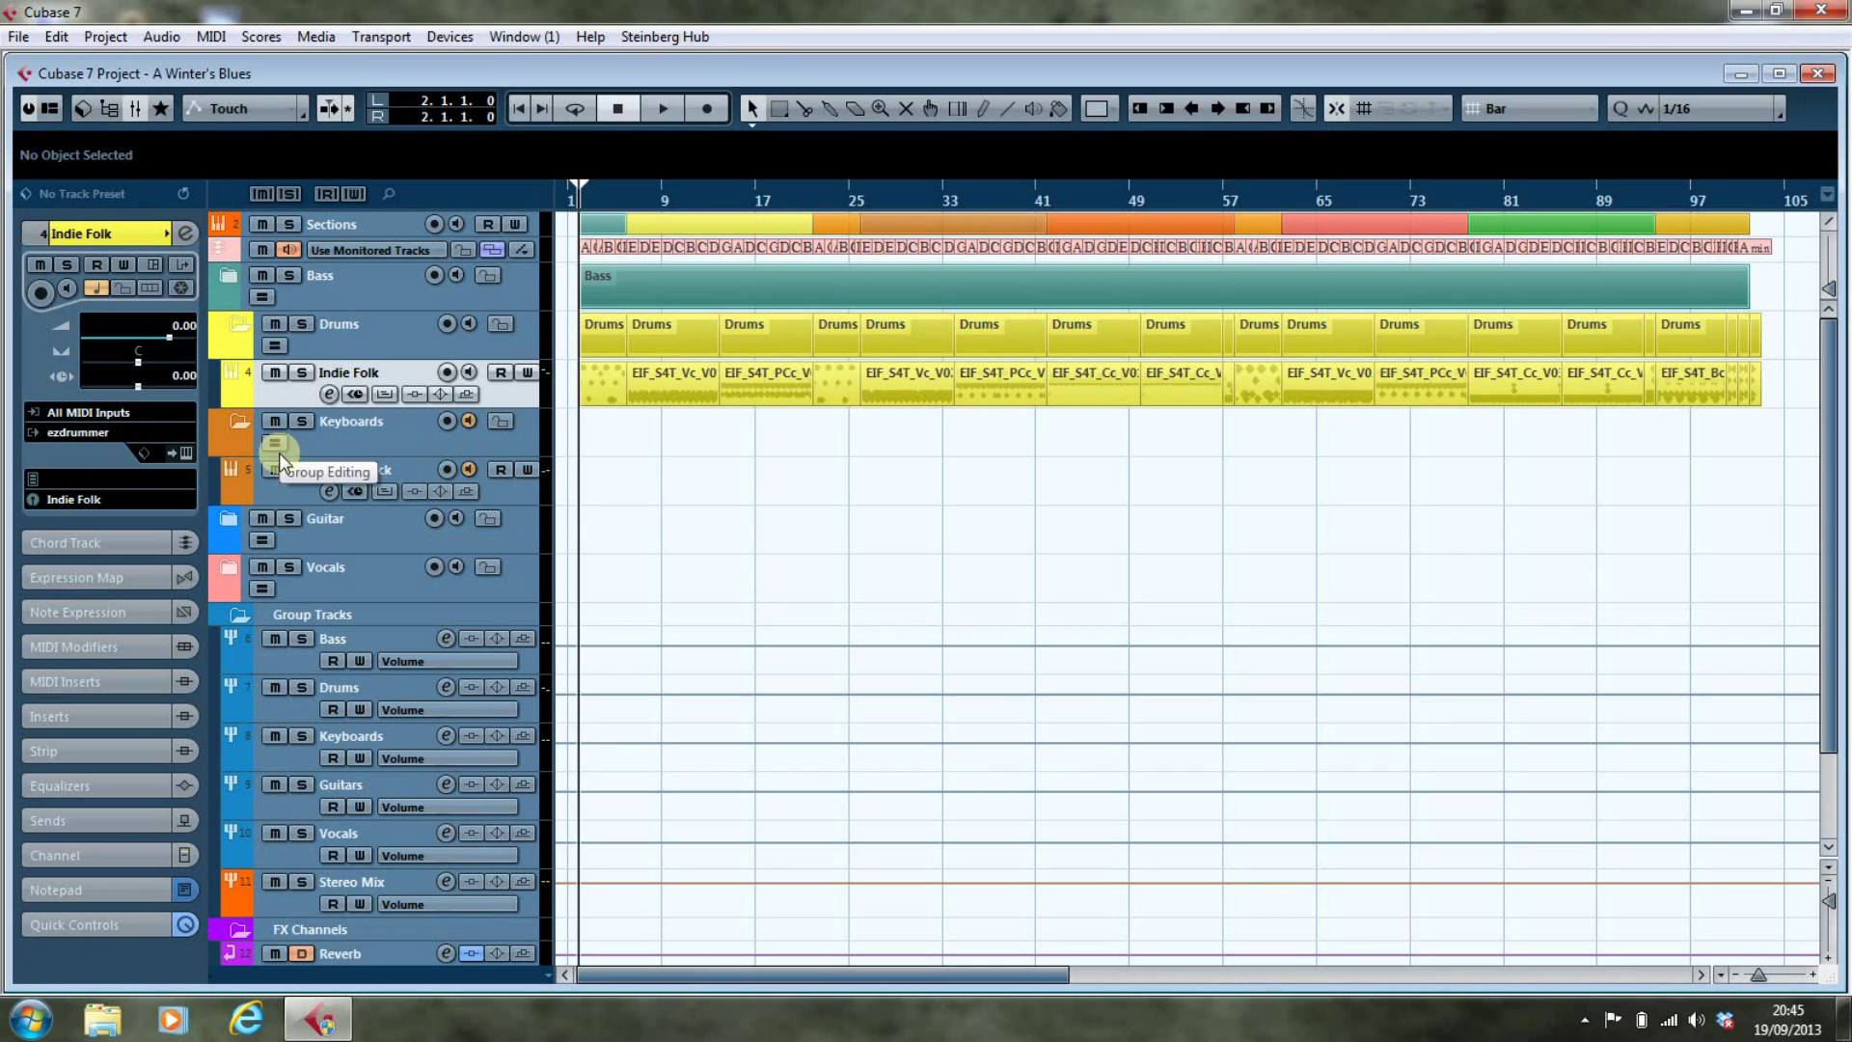
Collapse the Keyboards, Group Tracks, FX Channels and VST Instruments folders
{"action": "left_click", "coordinate": [239, 424]}
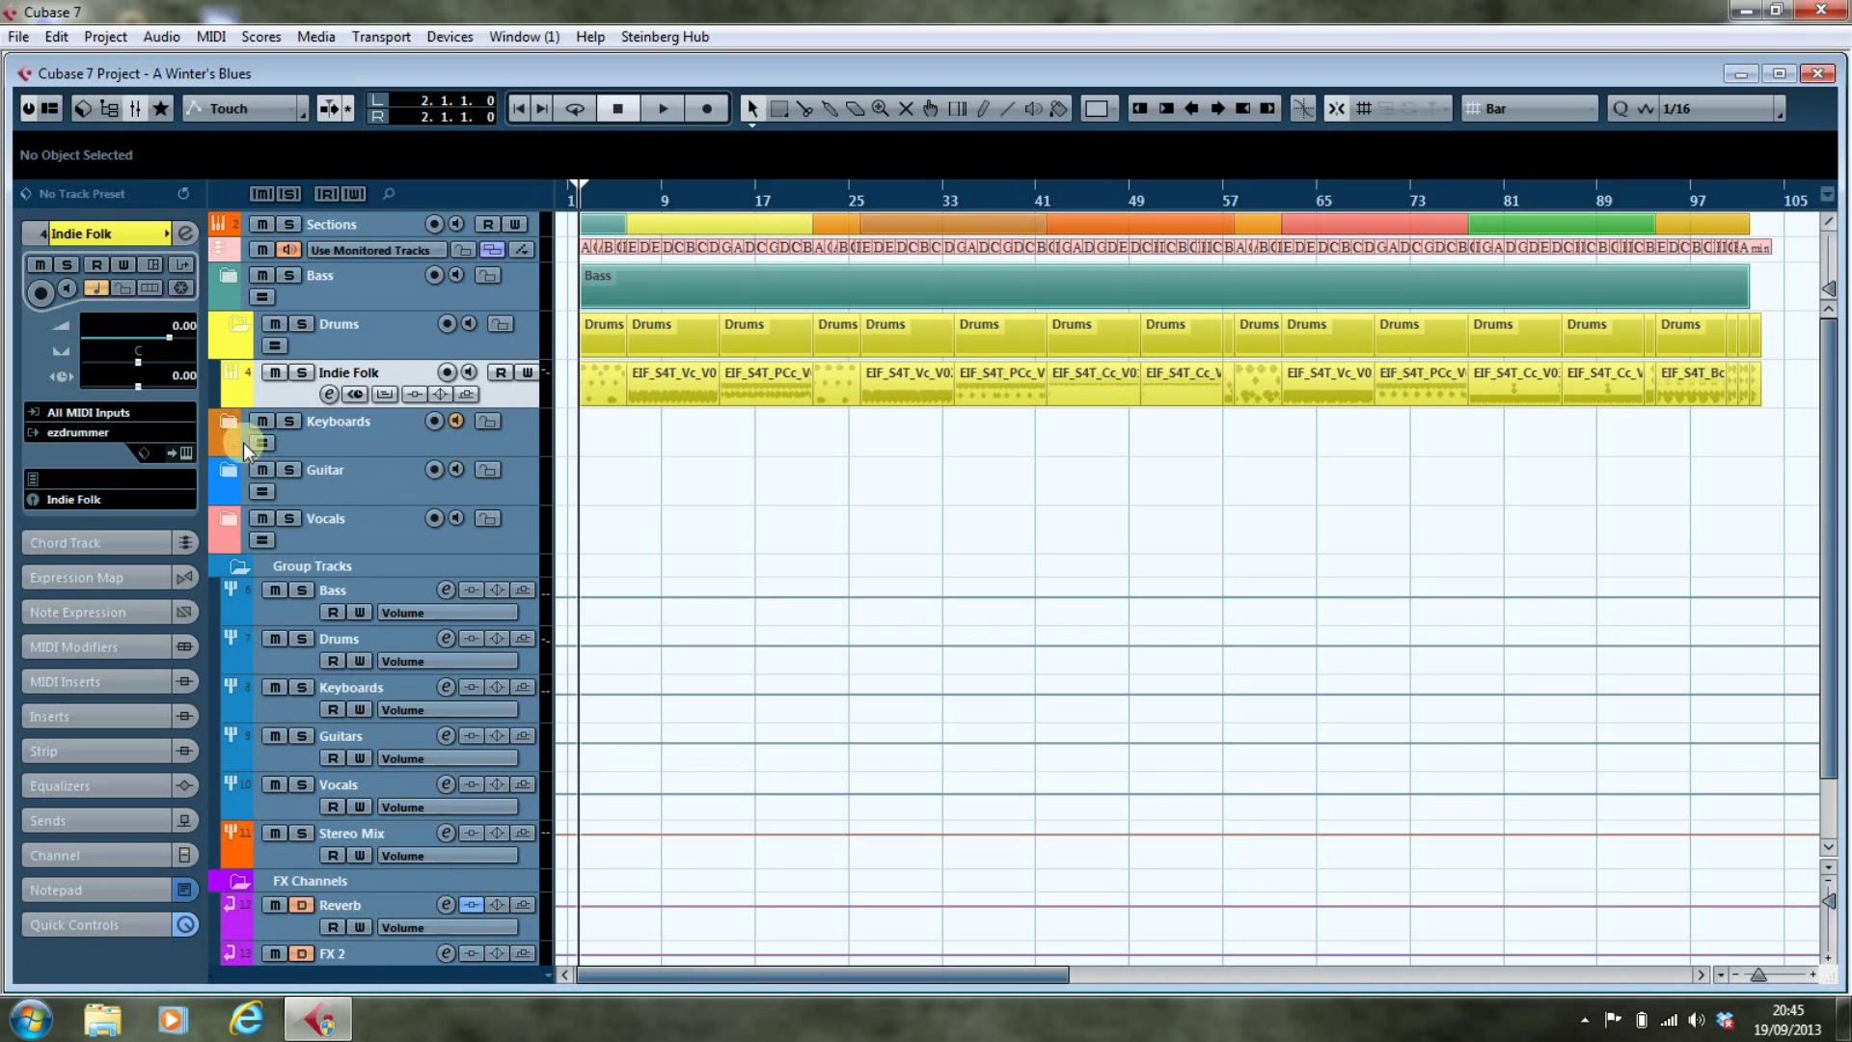
{"action": "left_click", "coordinate": [229, 575]}
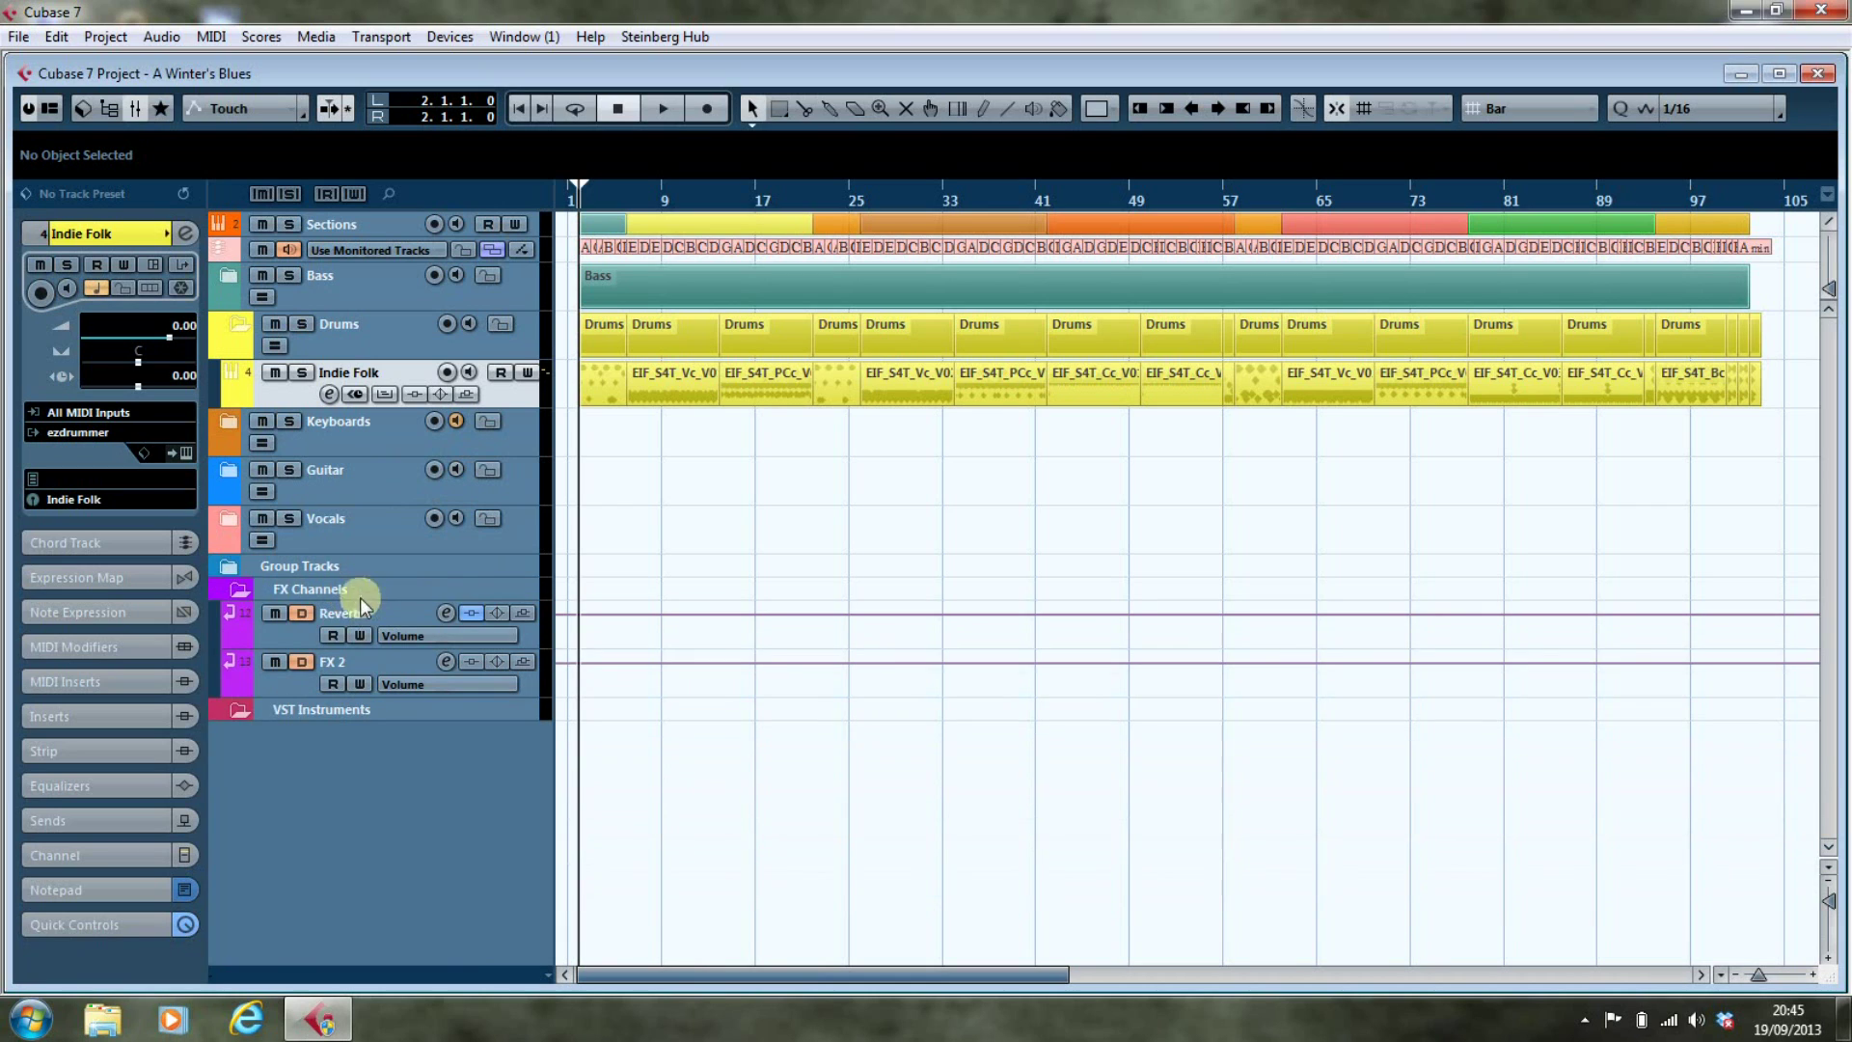
{"action": "left_click", "coordinate": [241, 591]}
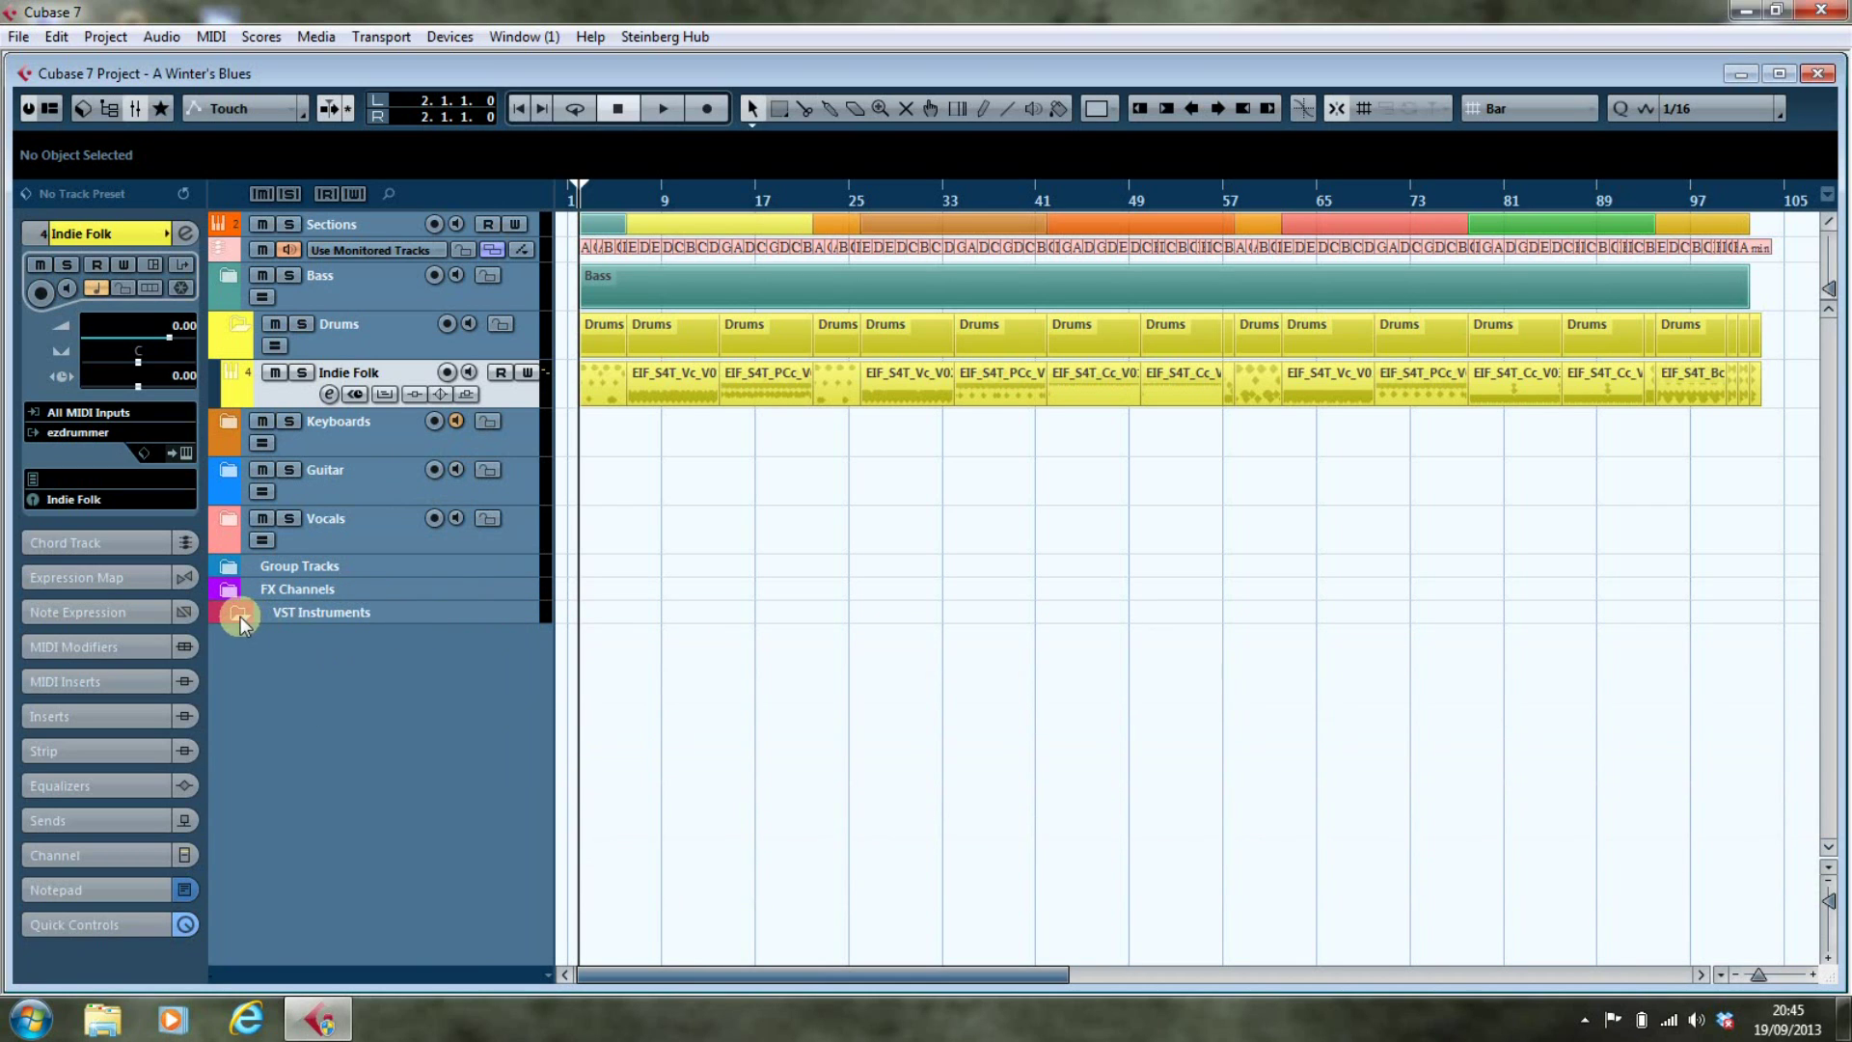
{"action": "left_click", "coordinate": [239, 615]}
Load ezdrummer into VST Instruments slot 1 with its own MIDI track and the INDIE FOLK EZX kit
{"action": "left_click", "coordinate": [463, 36]}
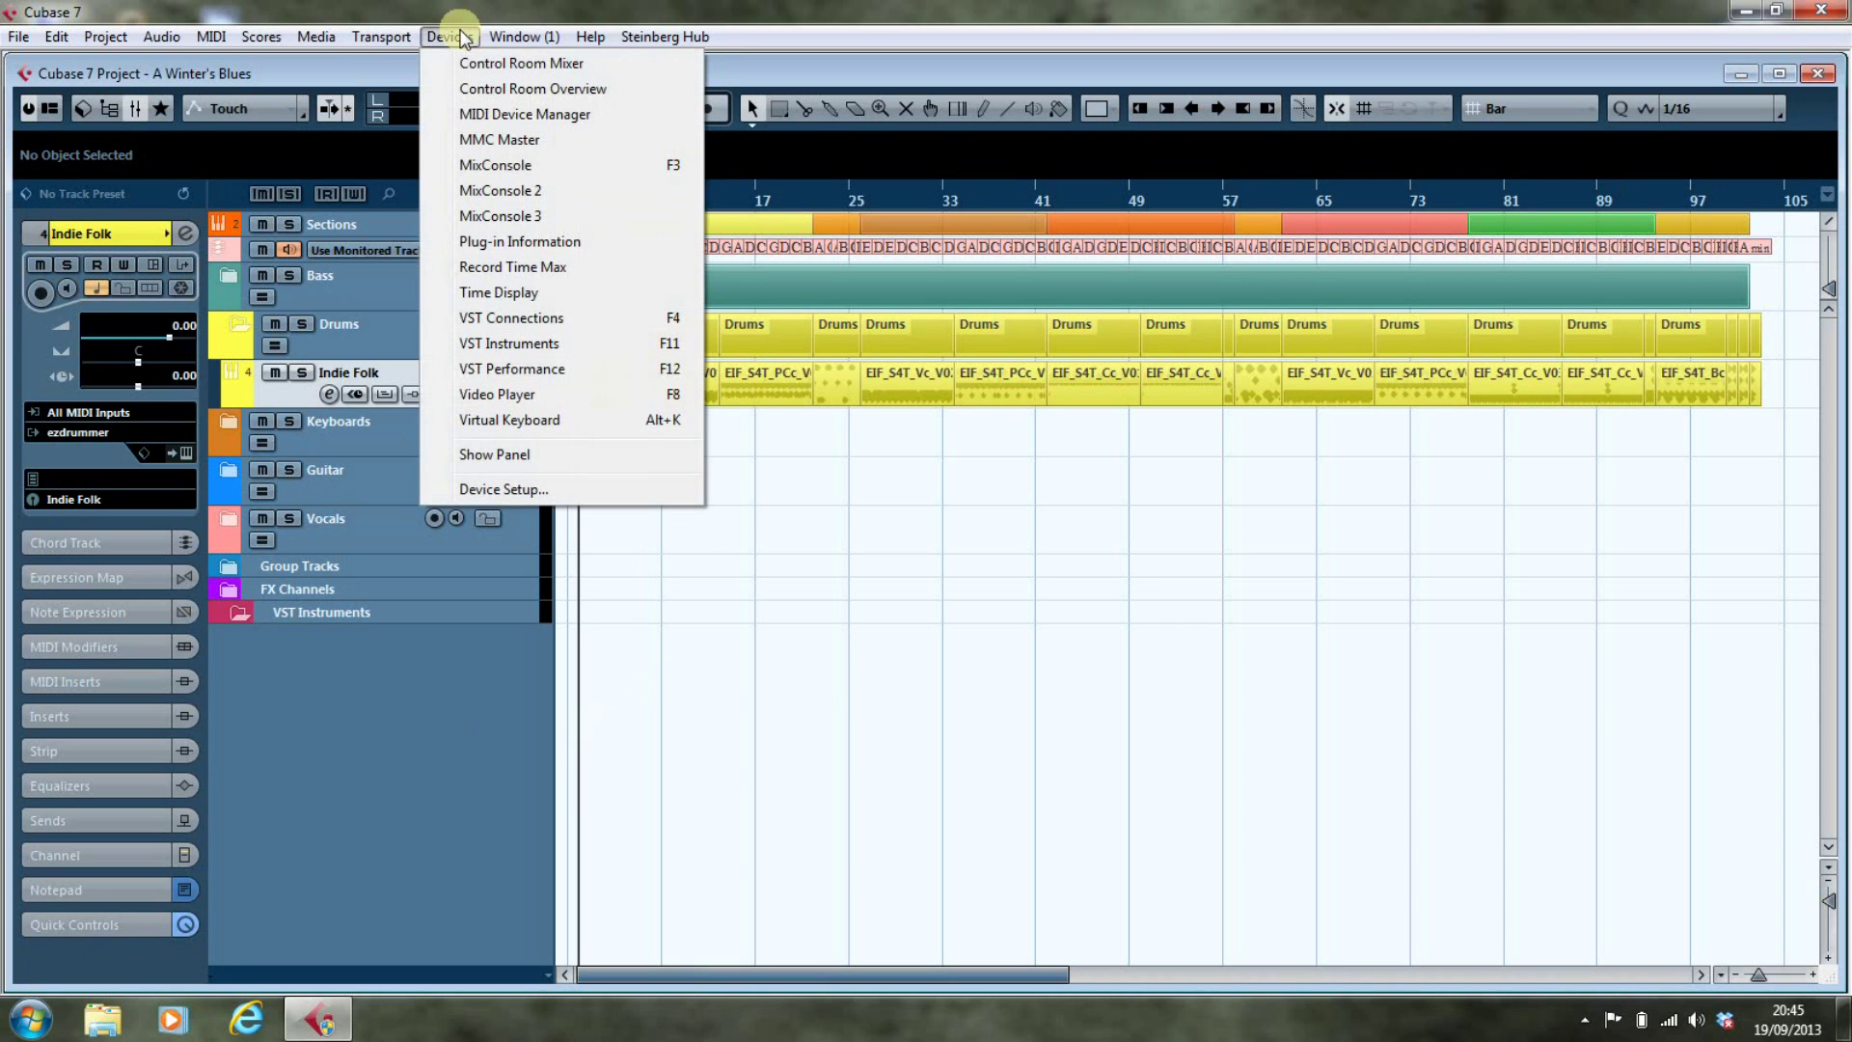
{"action": "left_click", "coordinate": [538, 345]}
{"action": "left_click_drag", "start_coordinate": [510, 495], "coordinate": [877, 498]}
{"action": "left_click", "coordinate": [861, 526]}
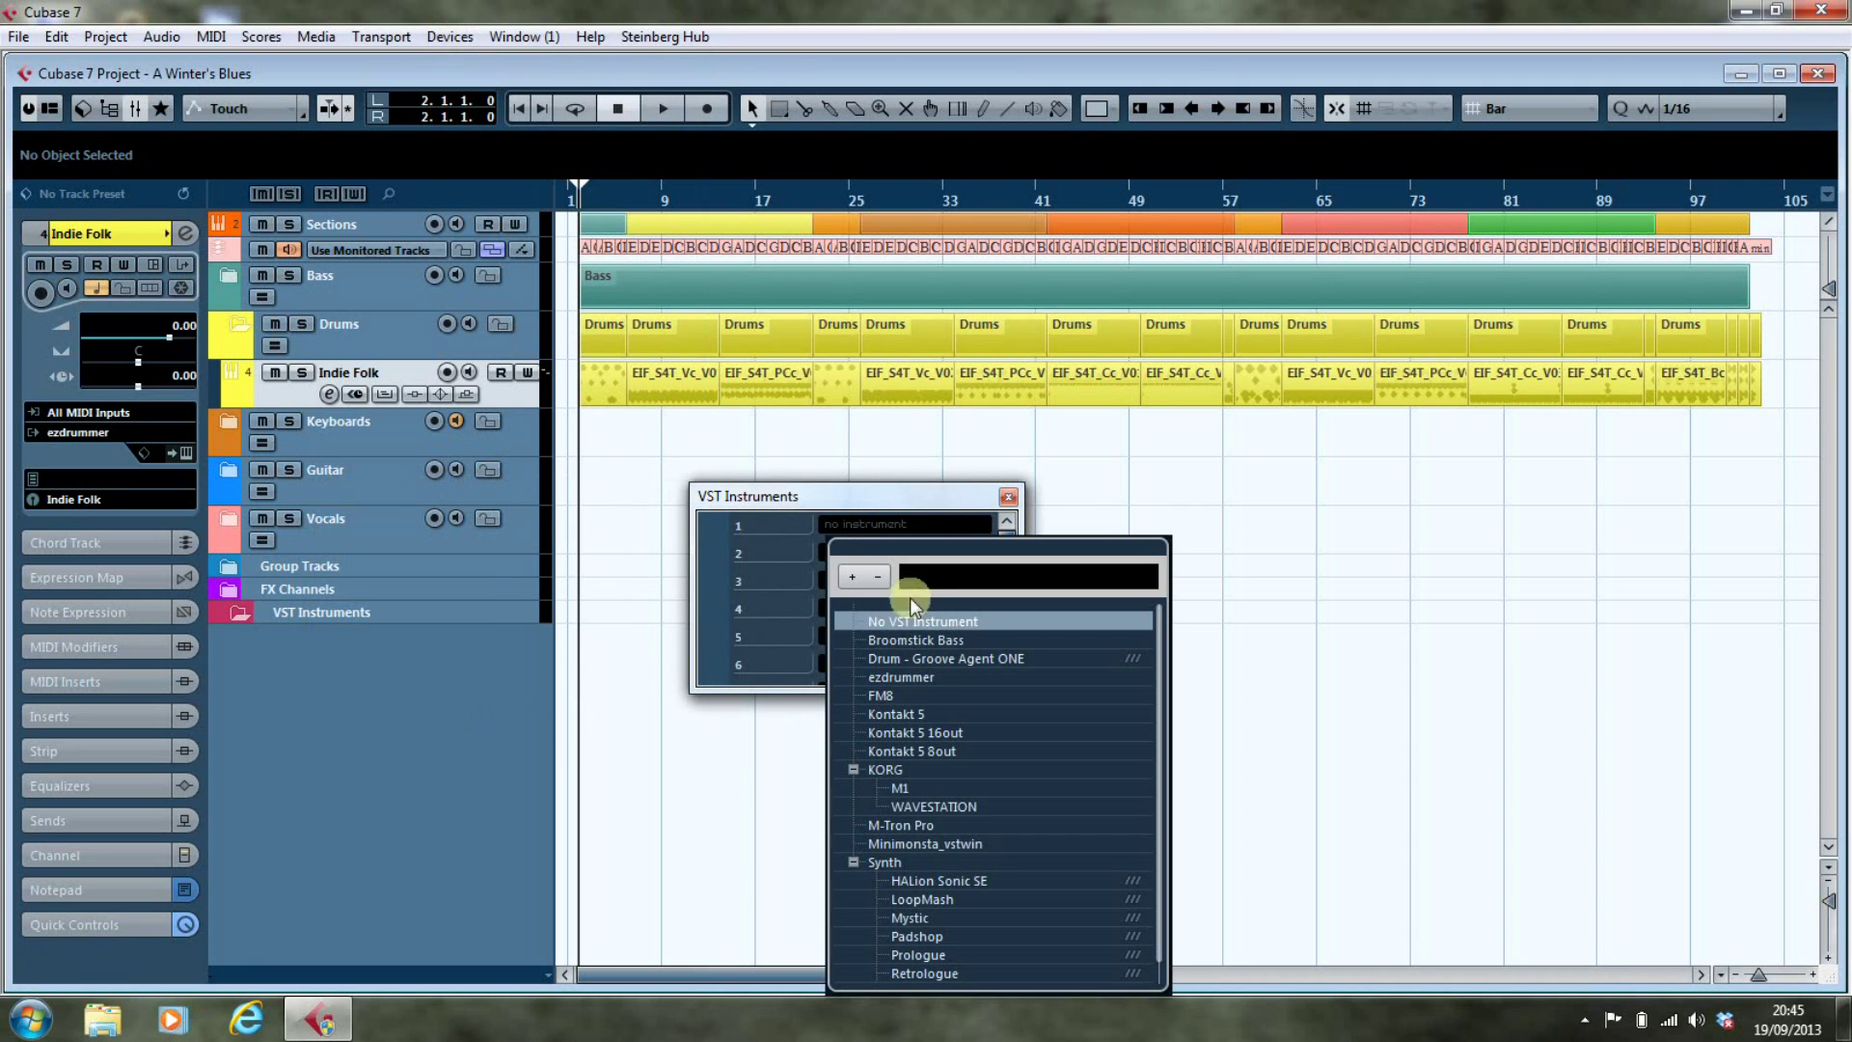
{"action": "left_click", "coordinate": [919, 676]}
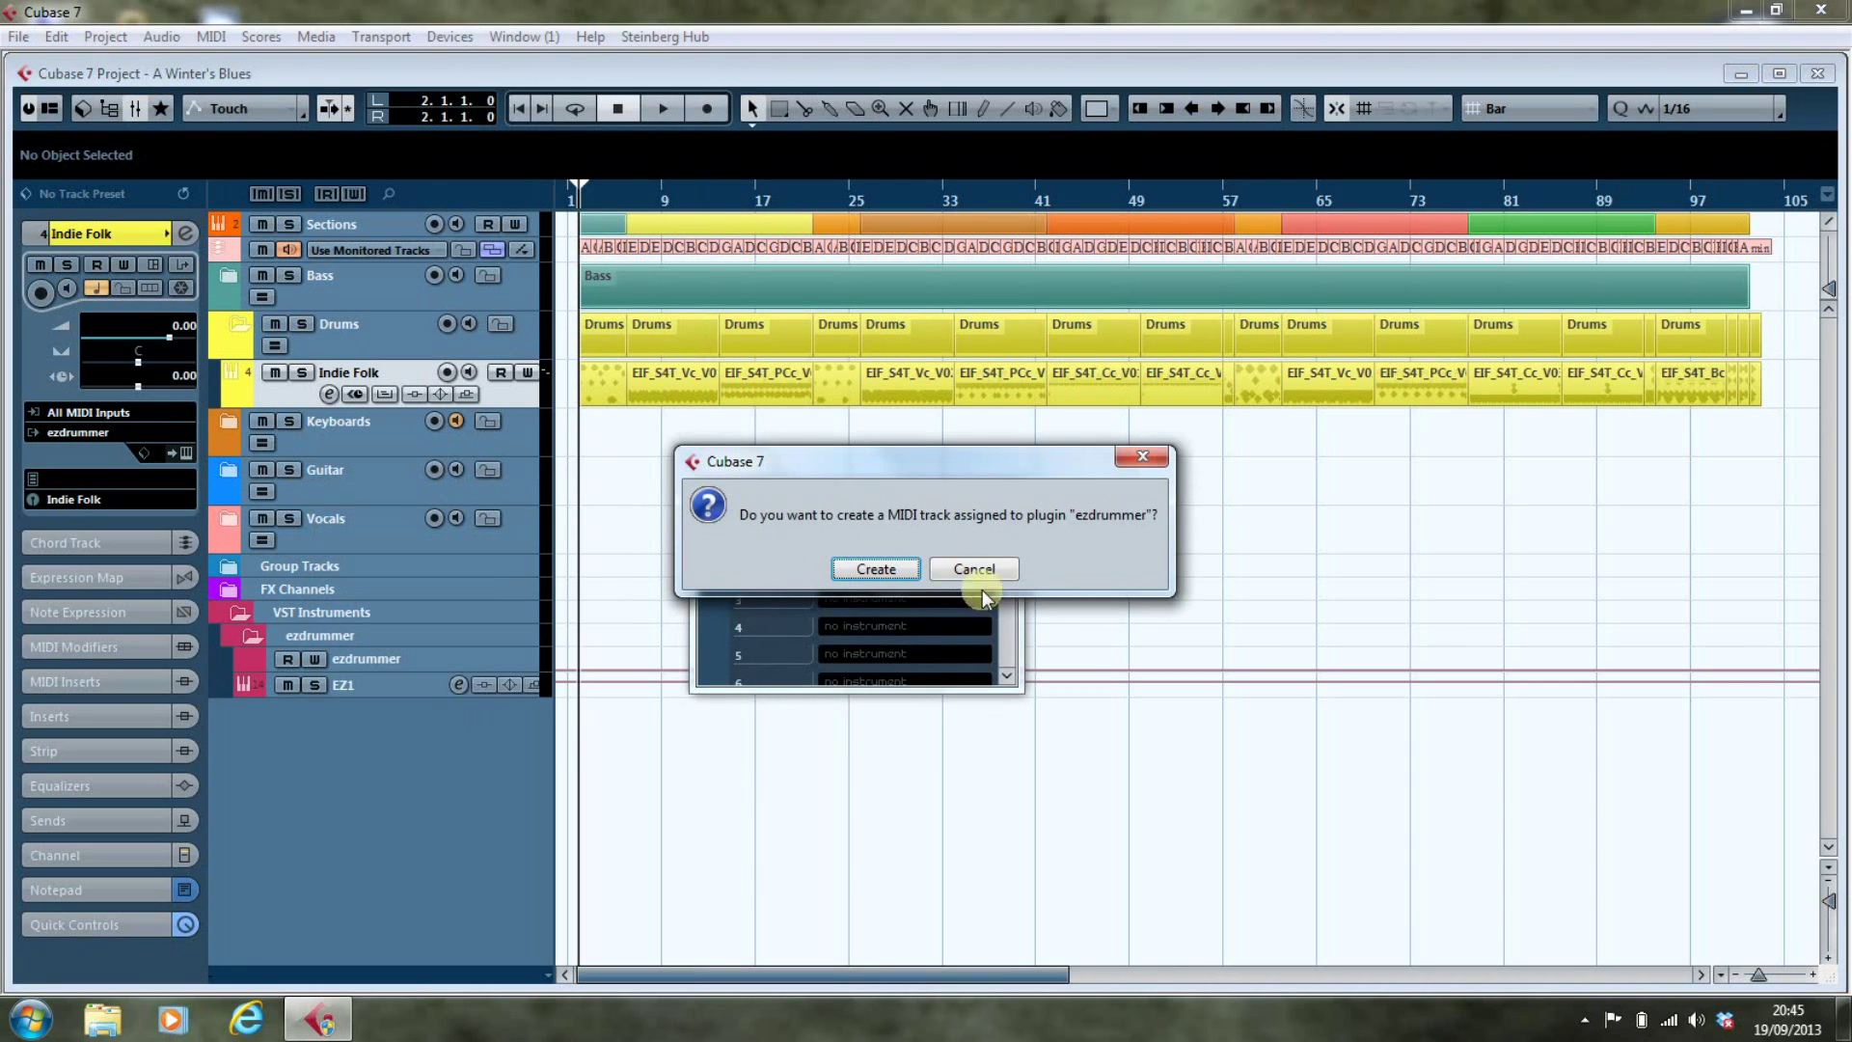
{"action": "left_click", "coordinate": [895, 567]}
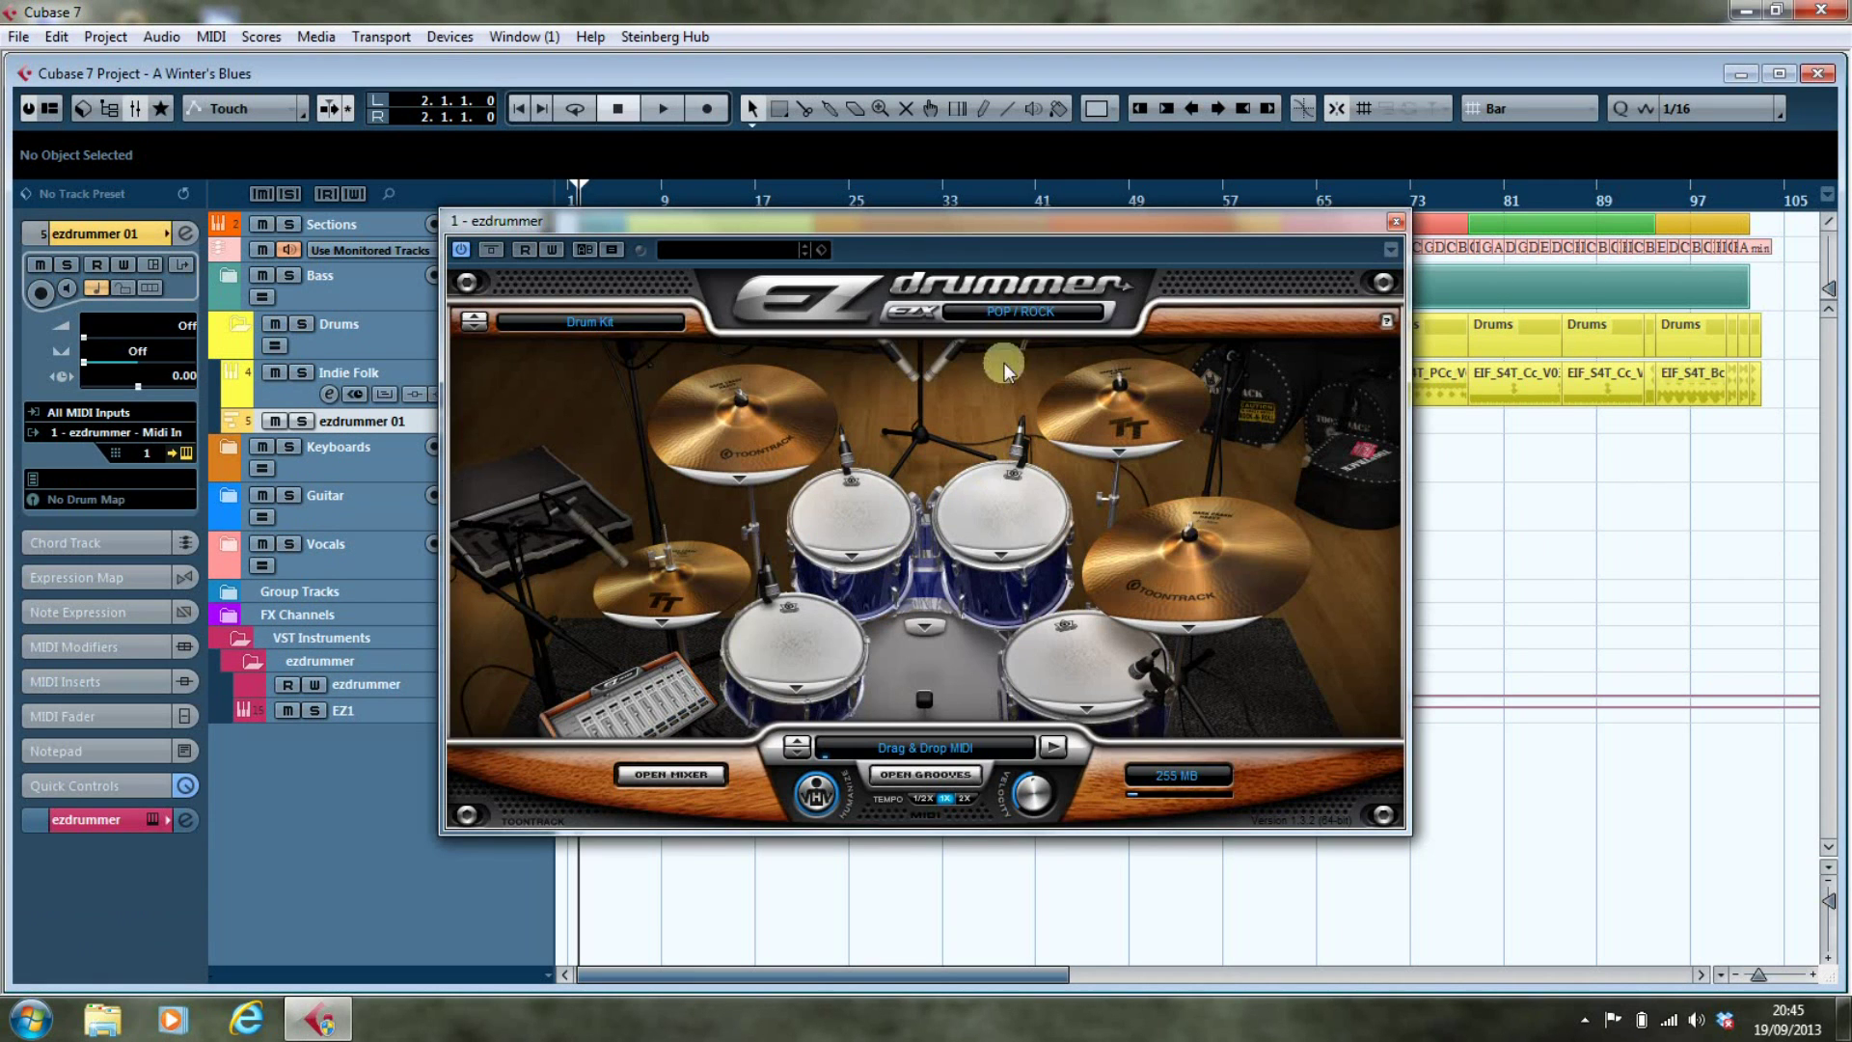
{"action": "left_click", "coordinate": [1009, 315]}
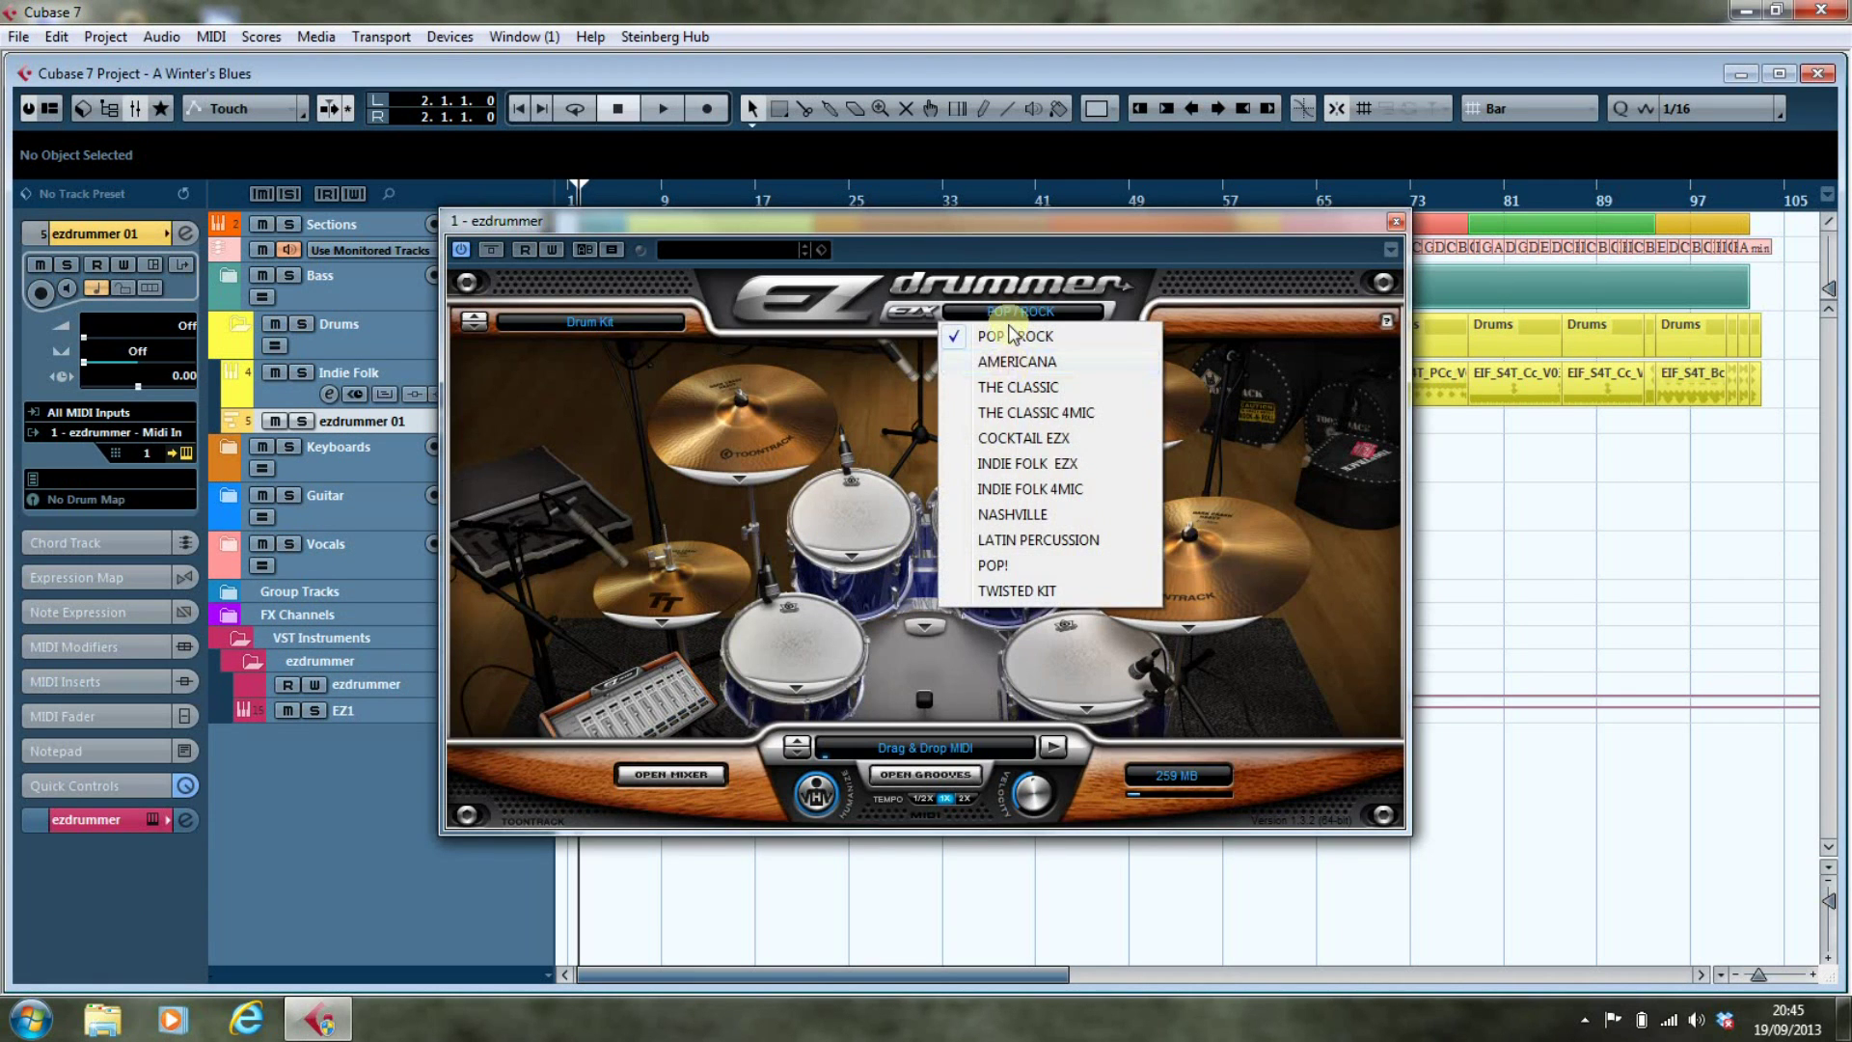
{"action": "left_click", "coordinate": [1009, 465]}
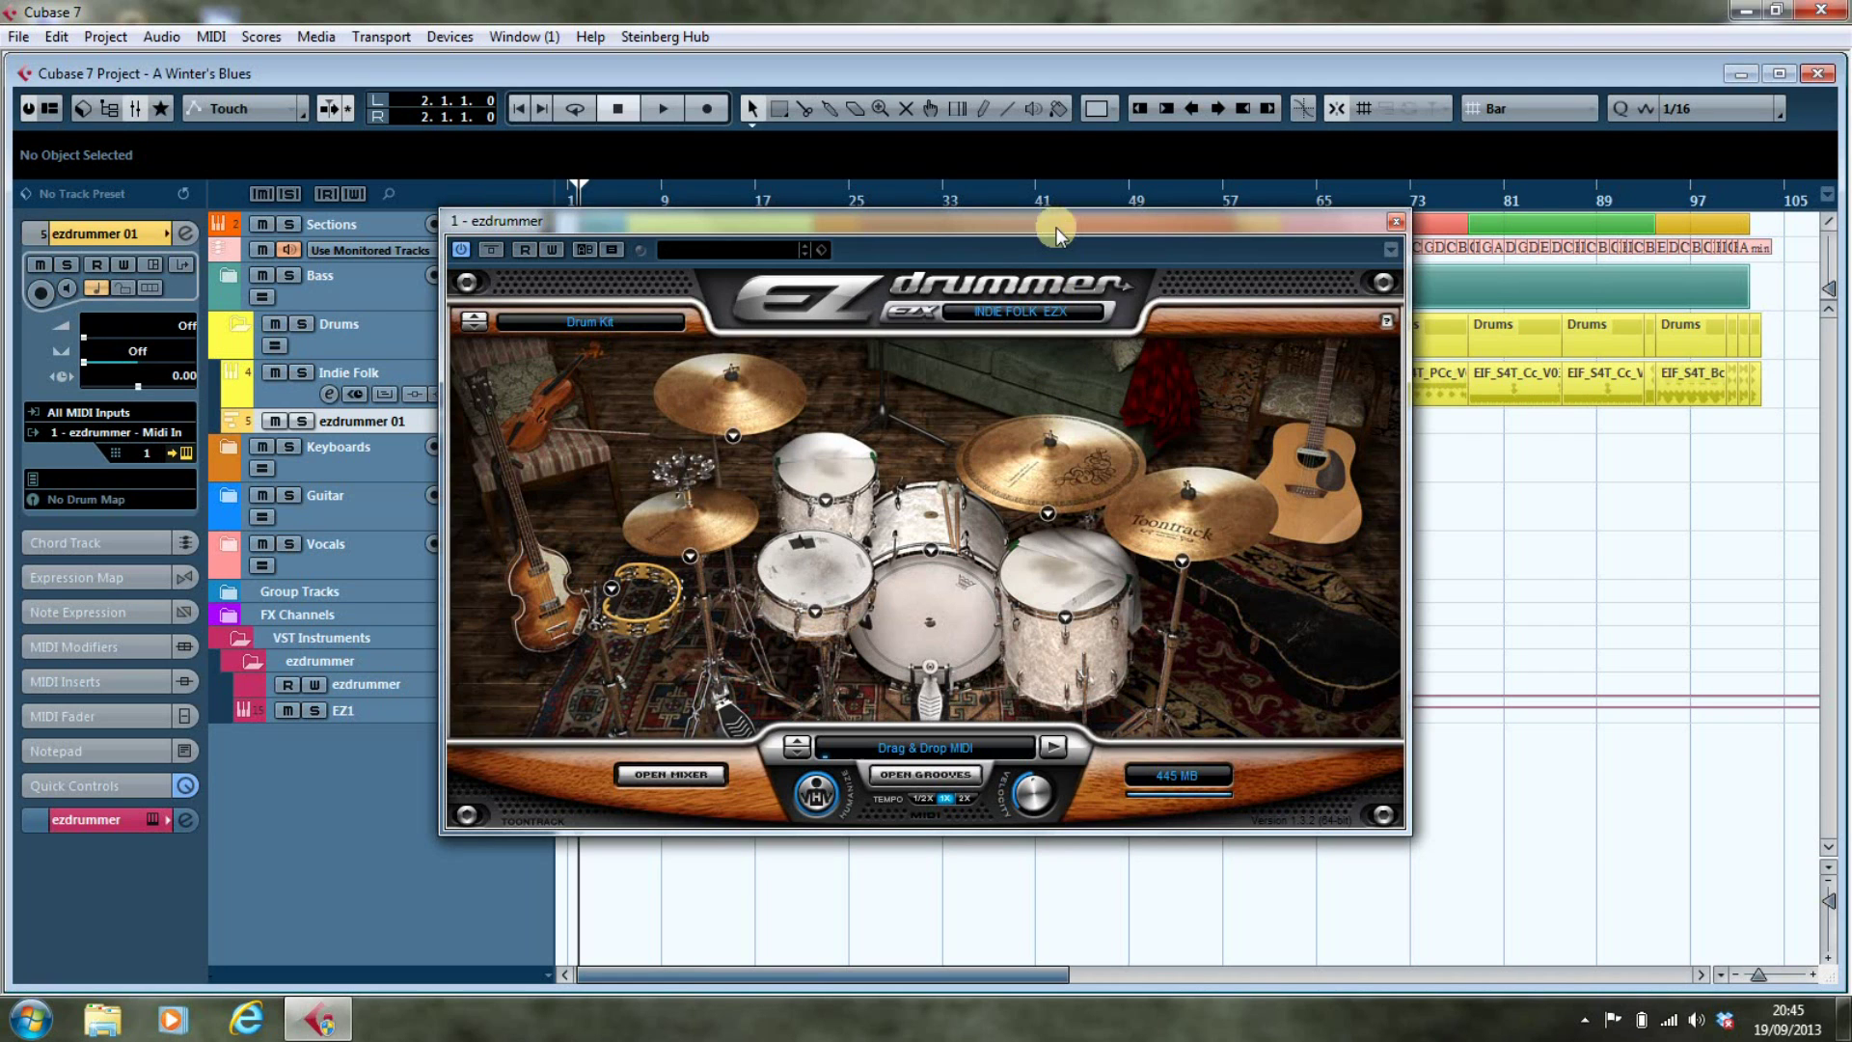
Move the EZdrummer window aside, check its mixer's output routing, then close it
{"action": "left_click_drag", "start_coordinate": [1056, 227], "coordinate": [1281, 157]}
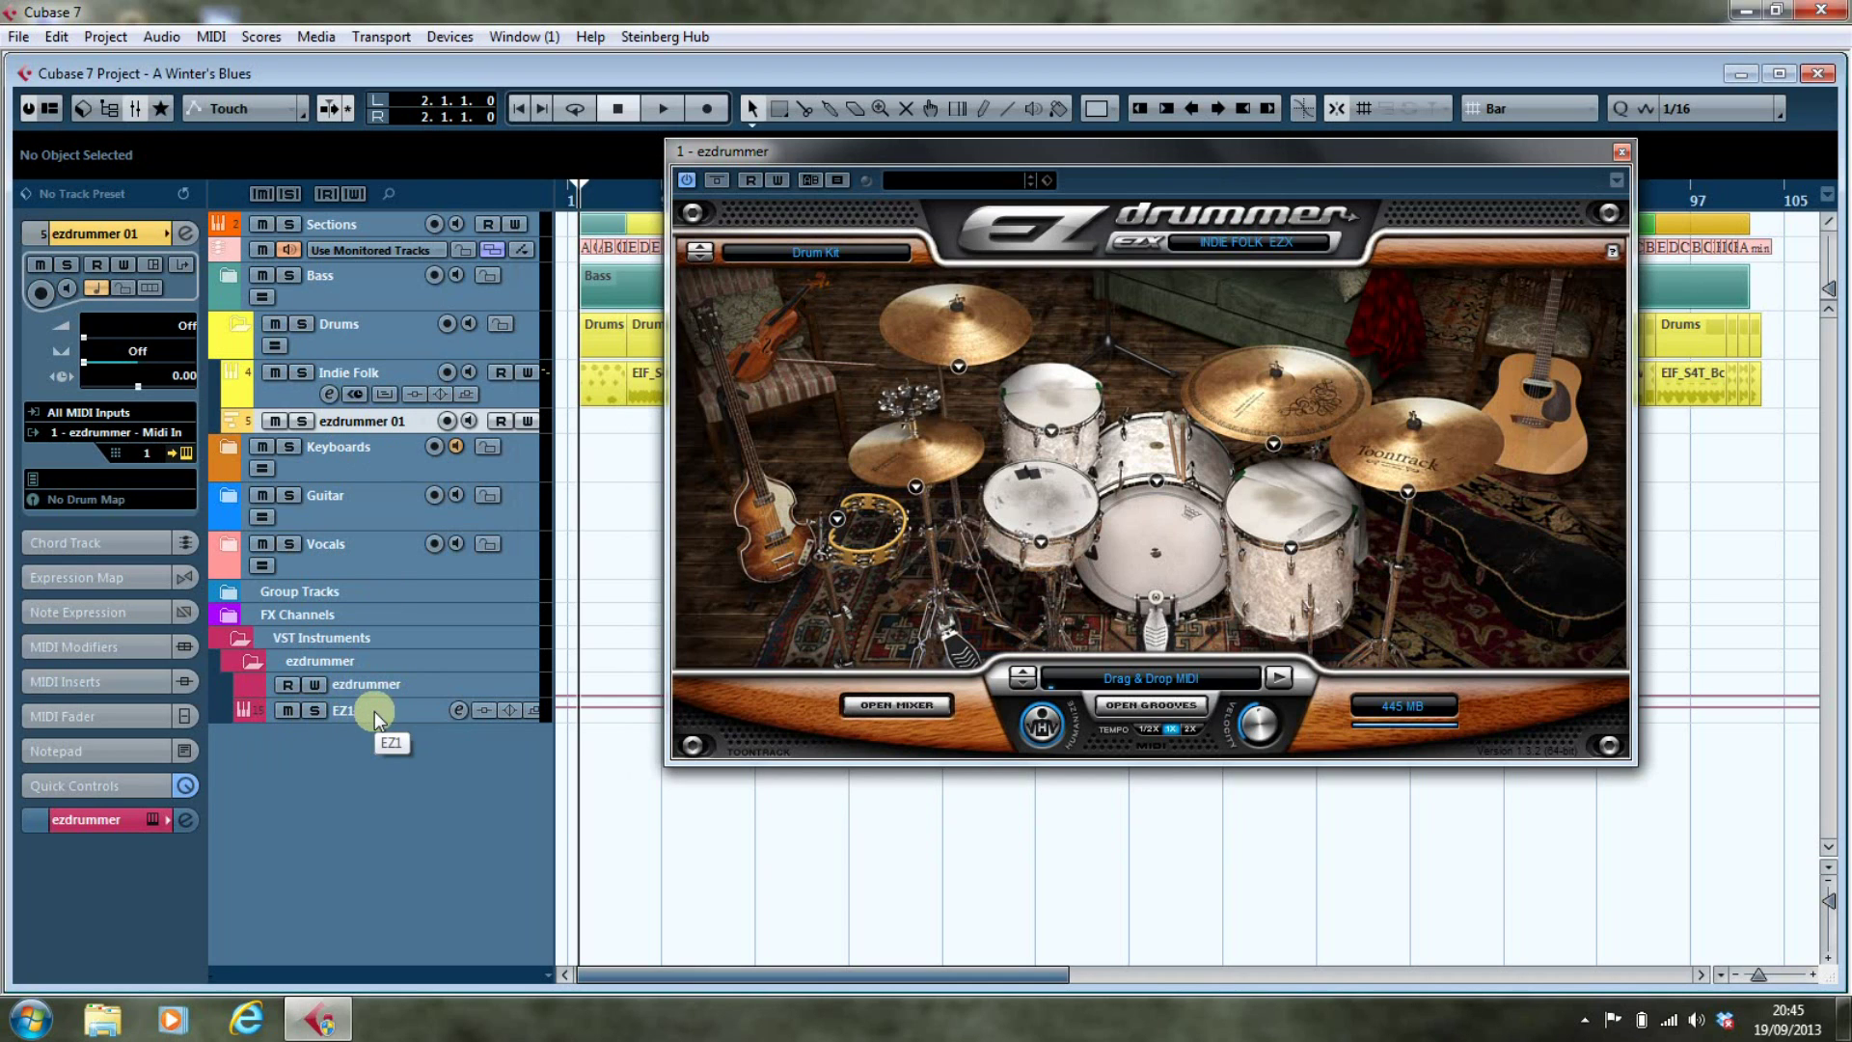
{"action": "left_click", "coordinate": [871, 704]}
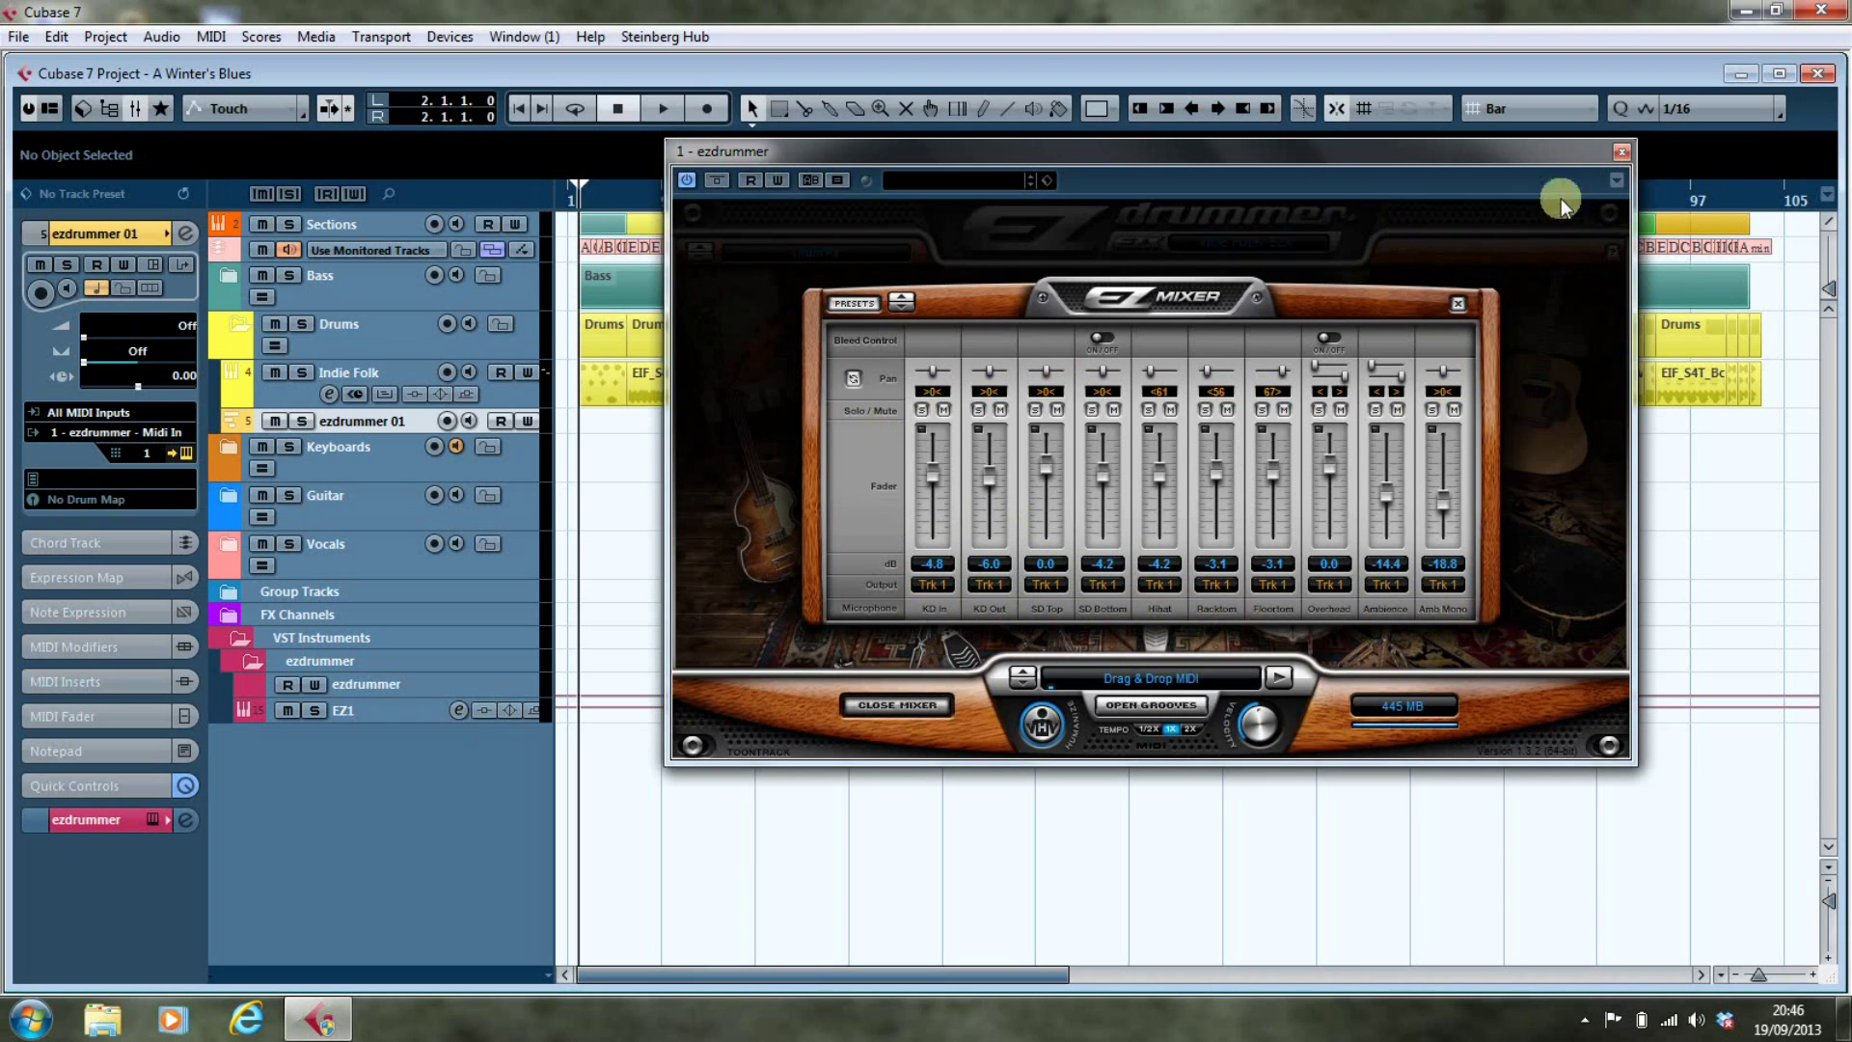
{"action": "left_click", "coordinate": [1622, 151]}
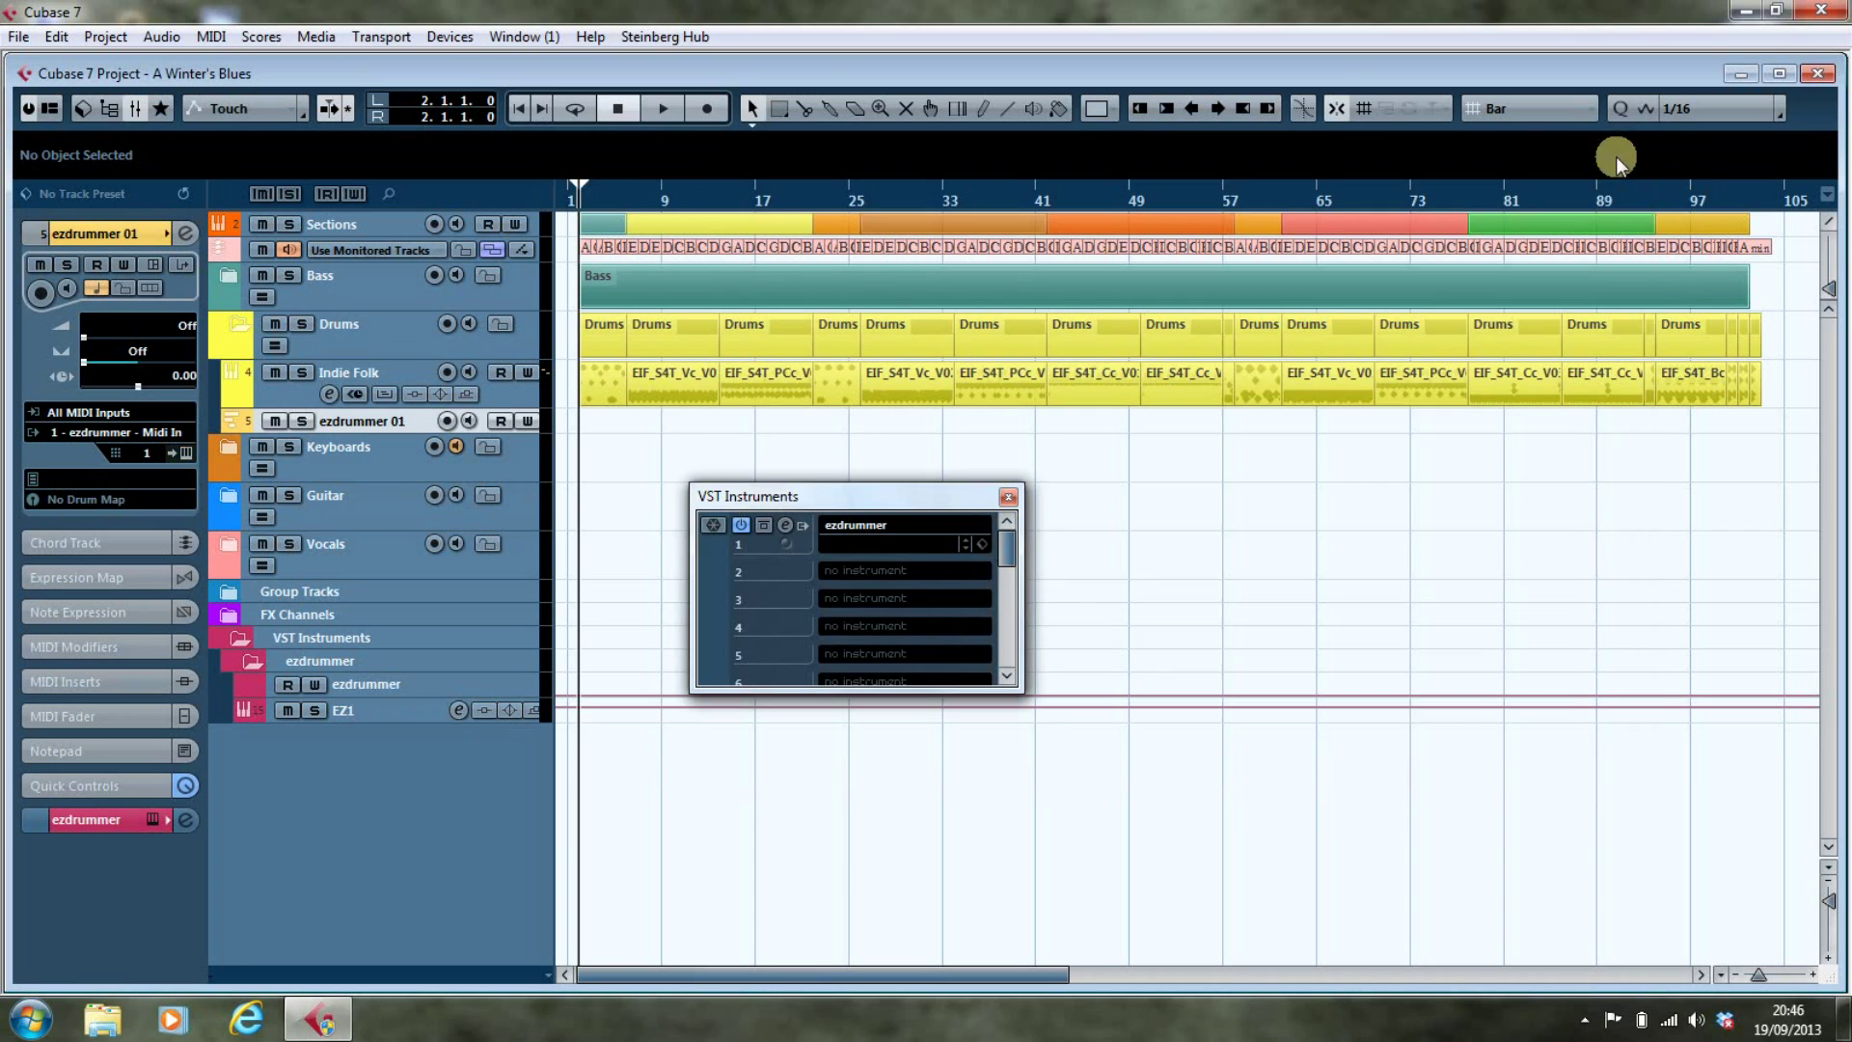
Activate all eight ezdrummer outputs, then deactivate EZ8 to keep EZ1 through EZ7
{"action": "left_click", "coordinate": [800, 527]}
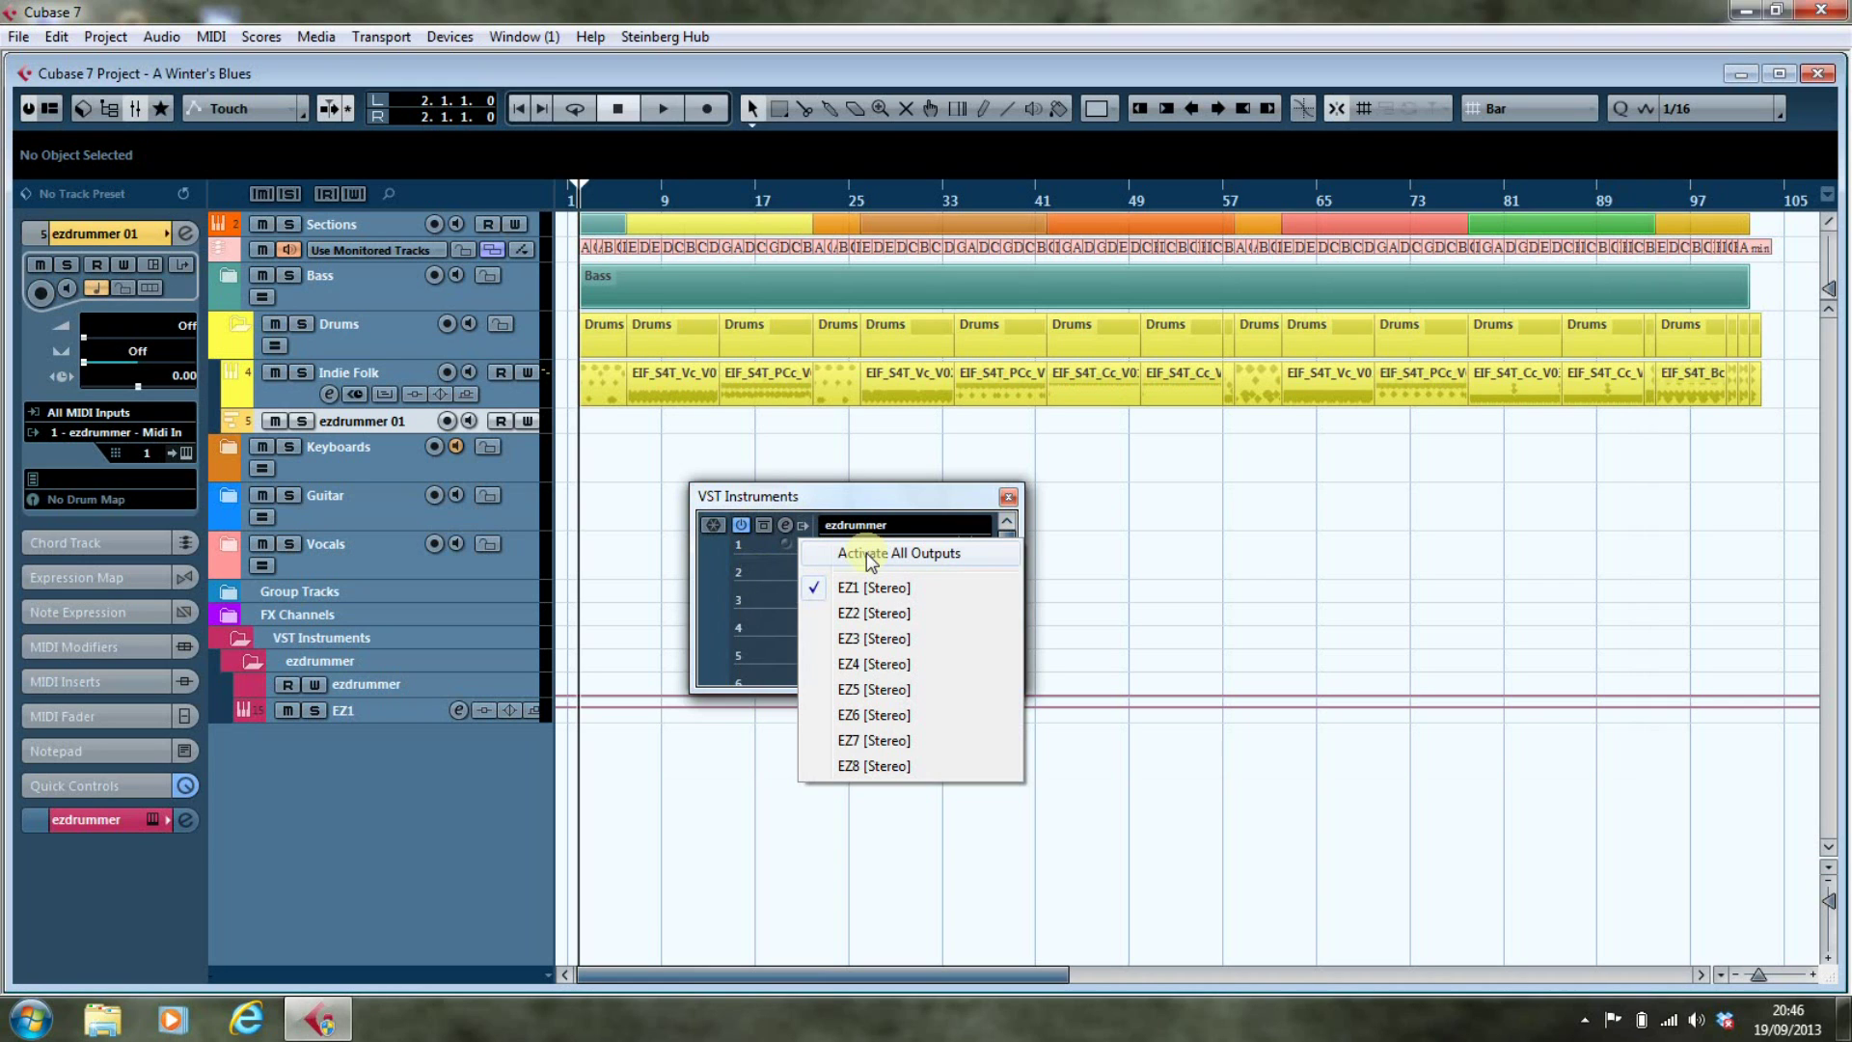
{"action": "left_click", "coordinate": [868, 554]}
{"action": "left_click", "coordinate": [803, 524]}
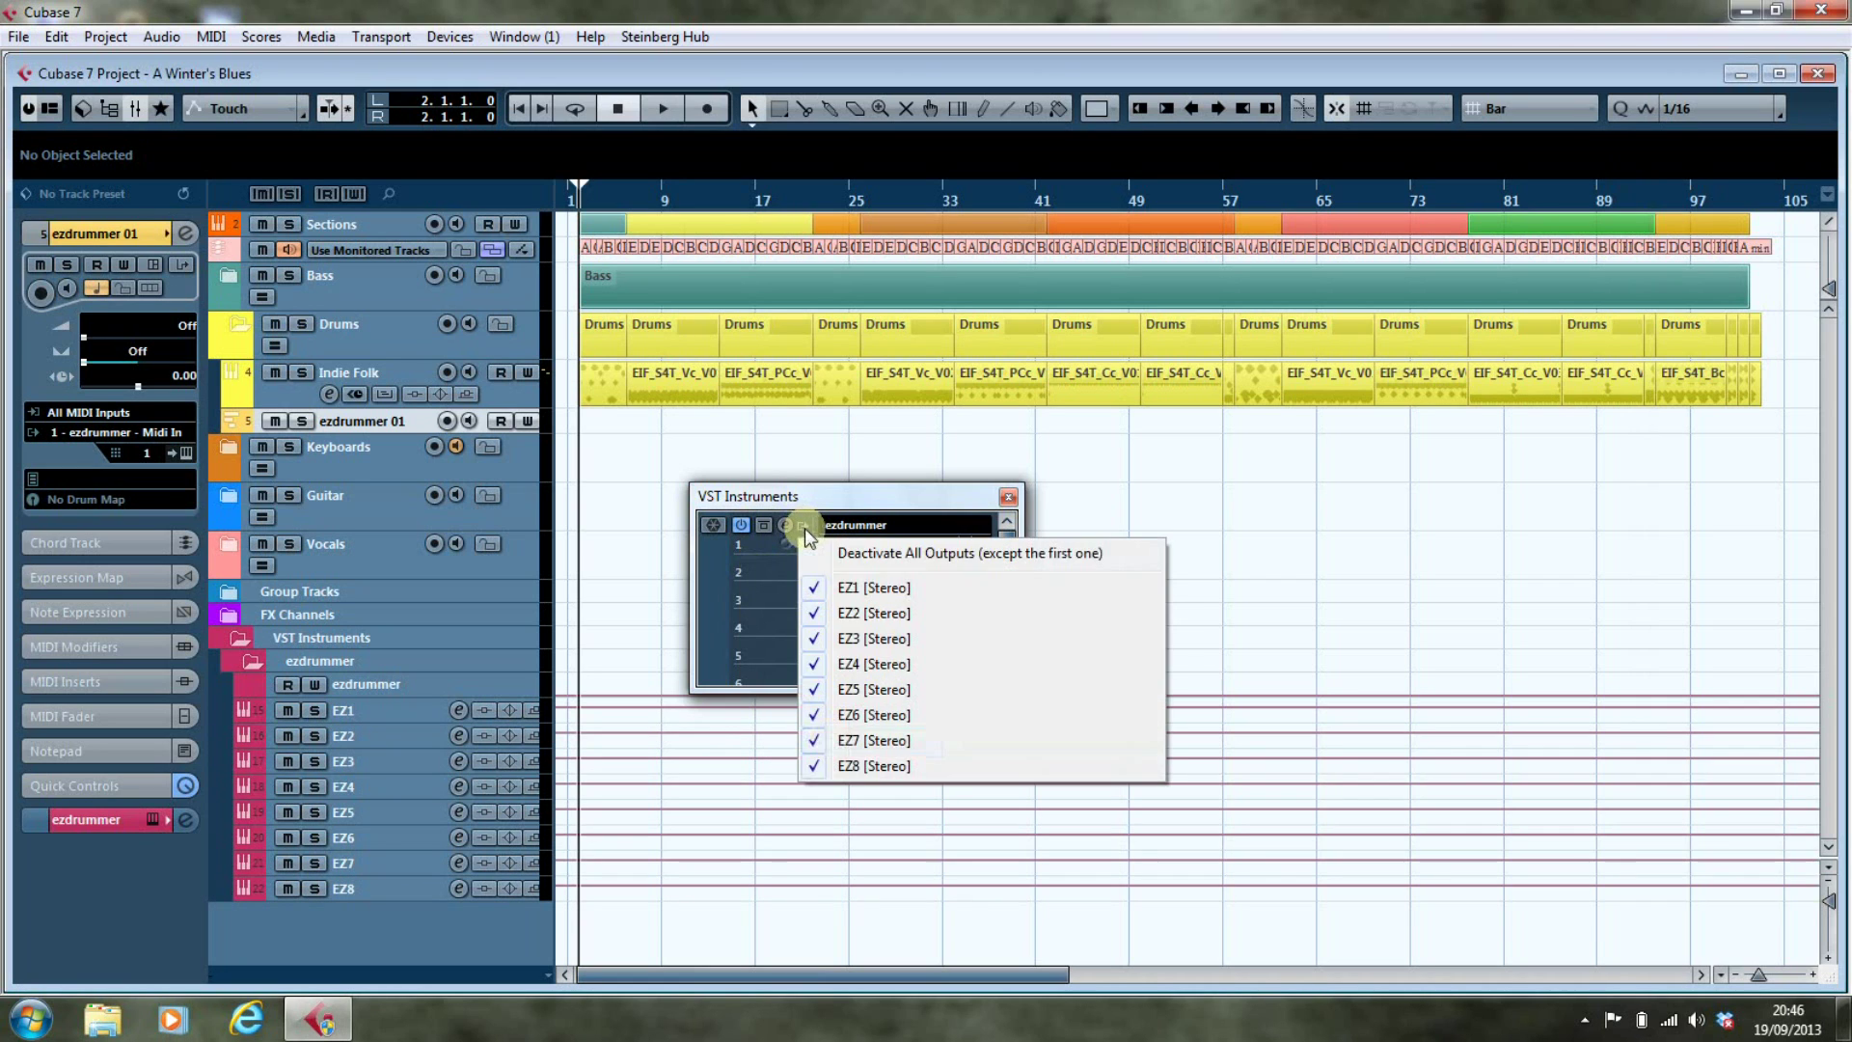
{"action": "left_click", "coordinate": [816, 773]}
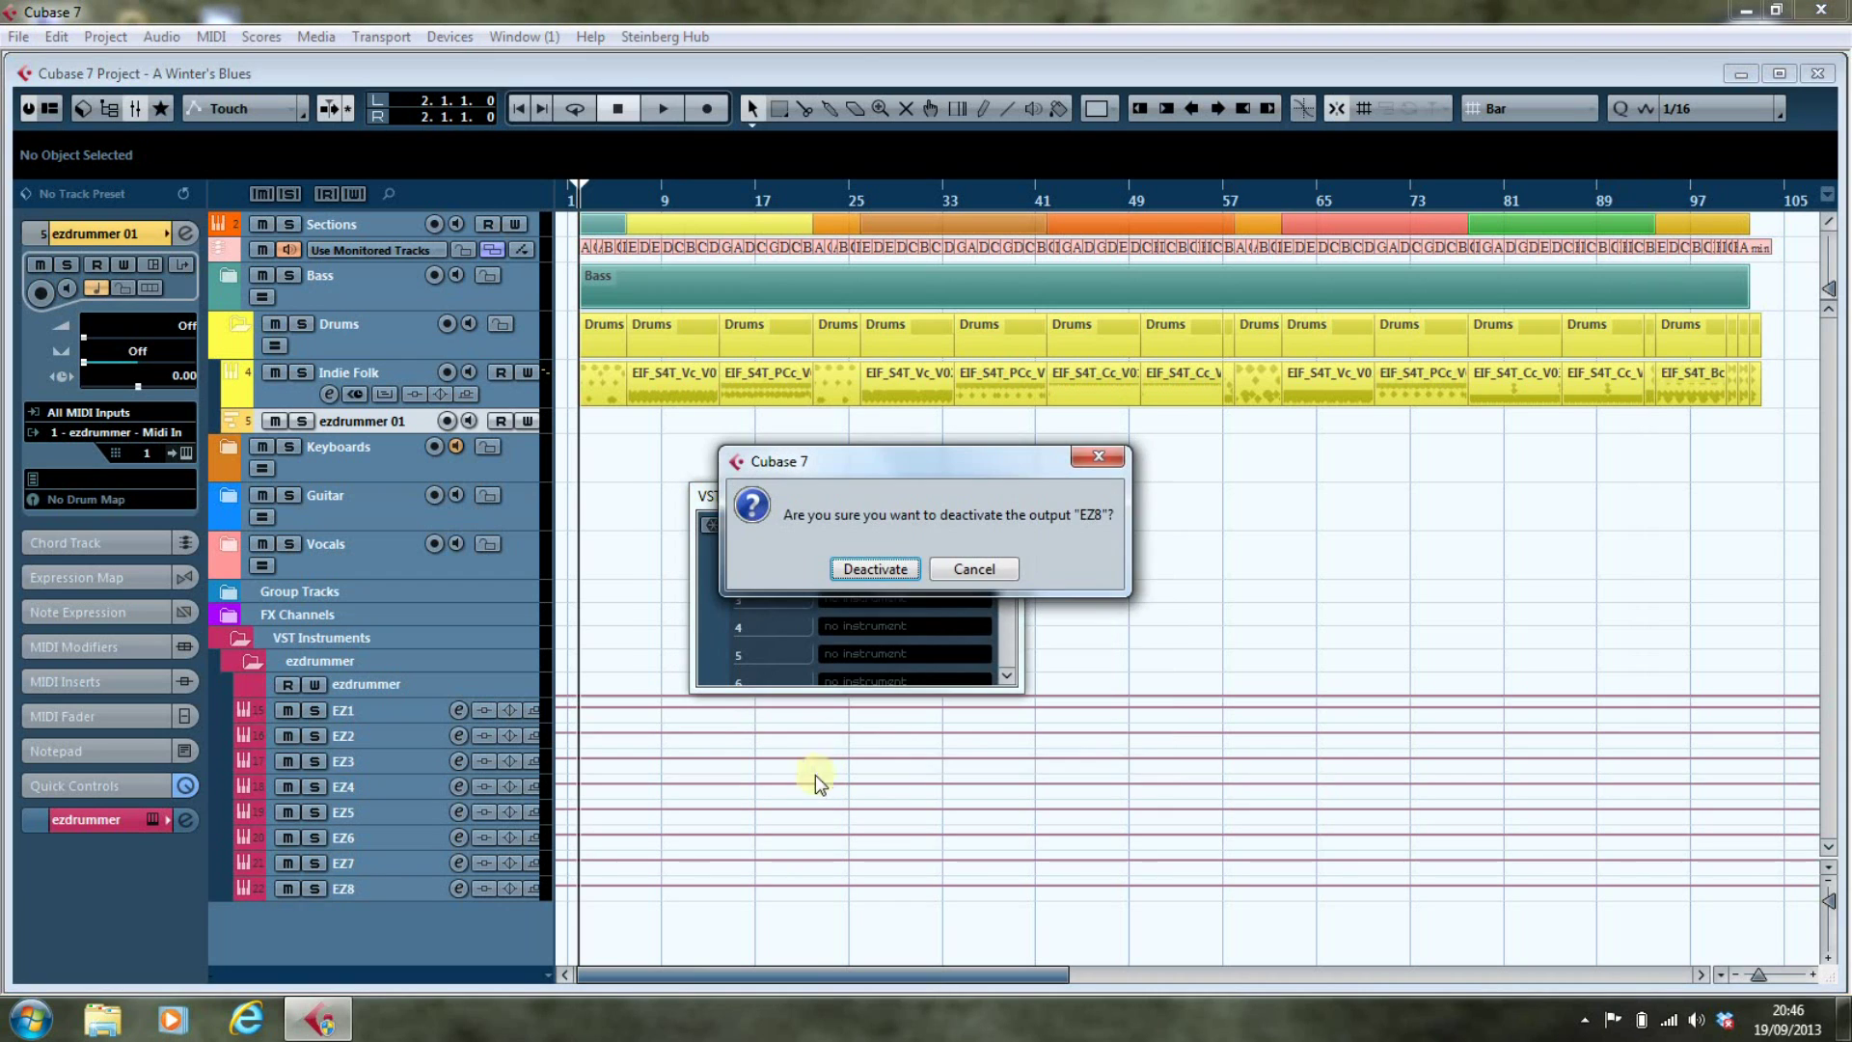
{"action": "left_click", "coordinate": [895, 571]}
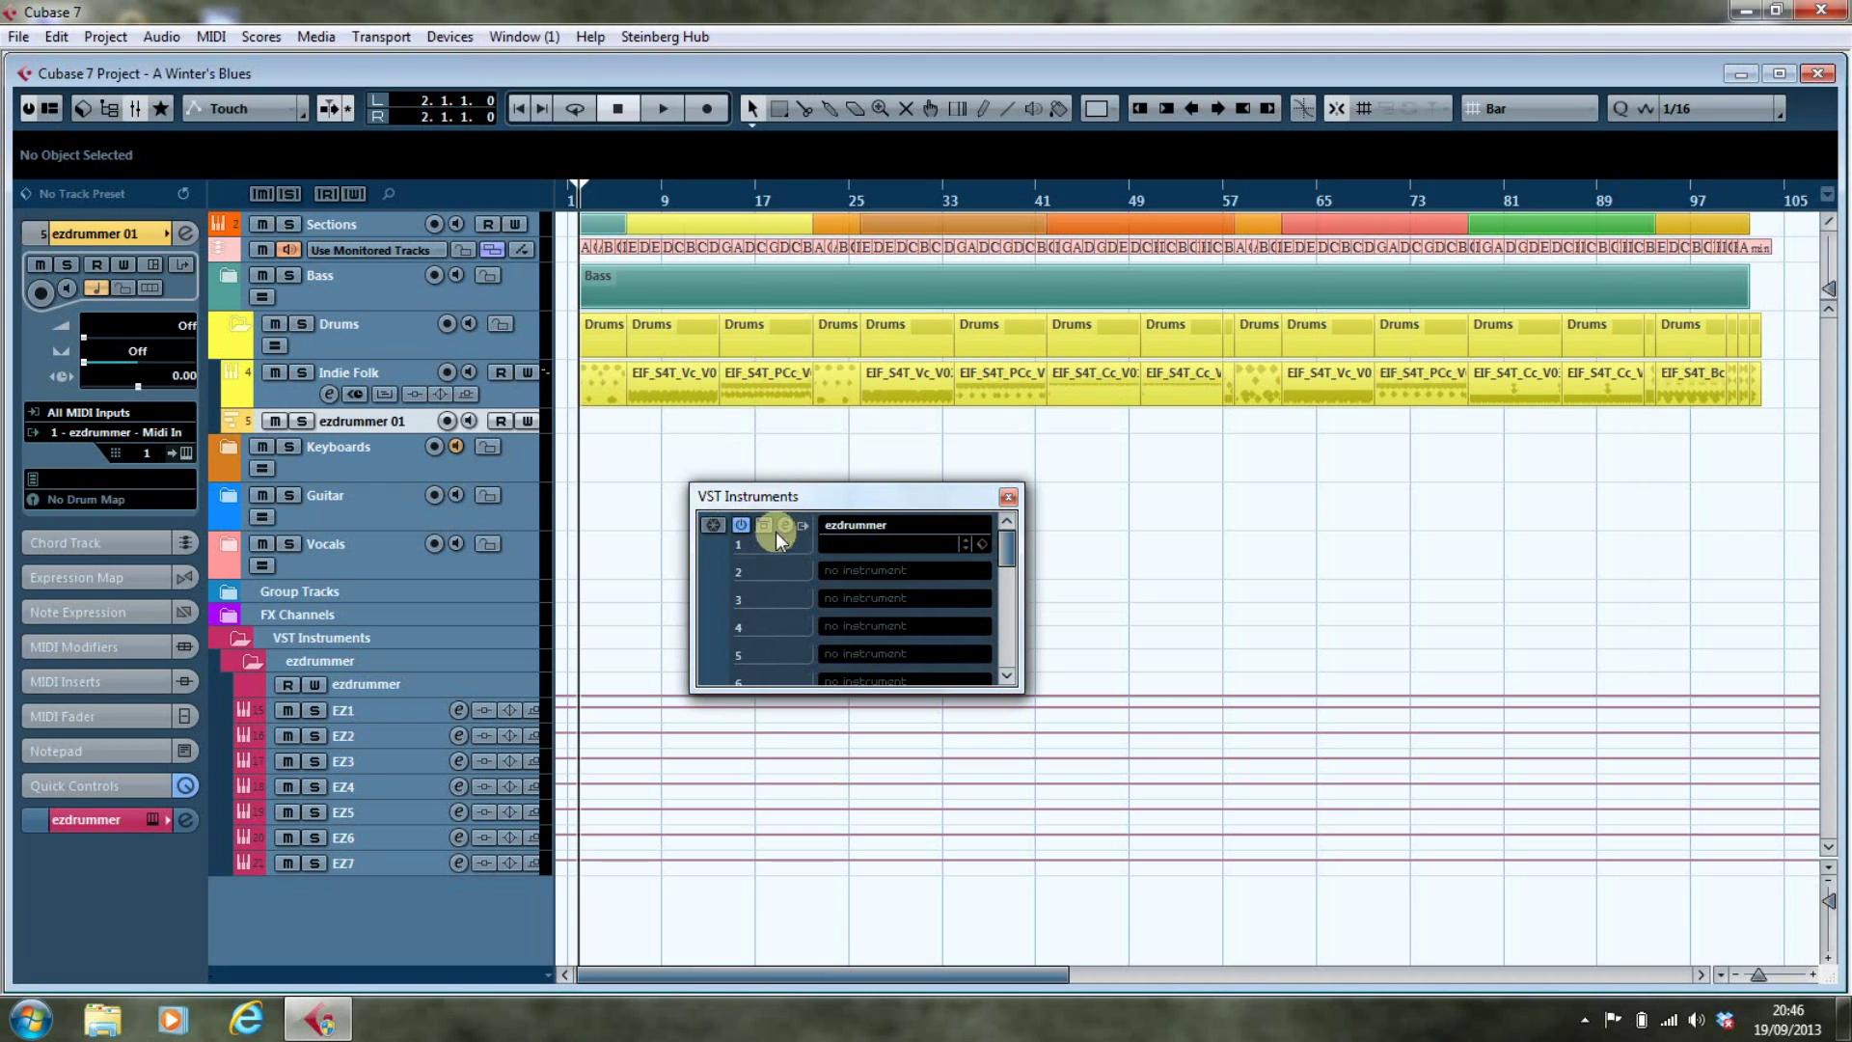
Close VST Instruments and rename EZ1–EZ3 to Kick Drum, Snare Drum and HiHat
{"action": "left_click", "coordinate": [1009, 498]}
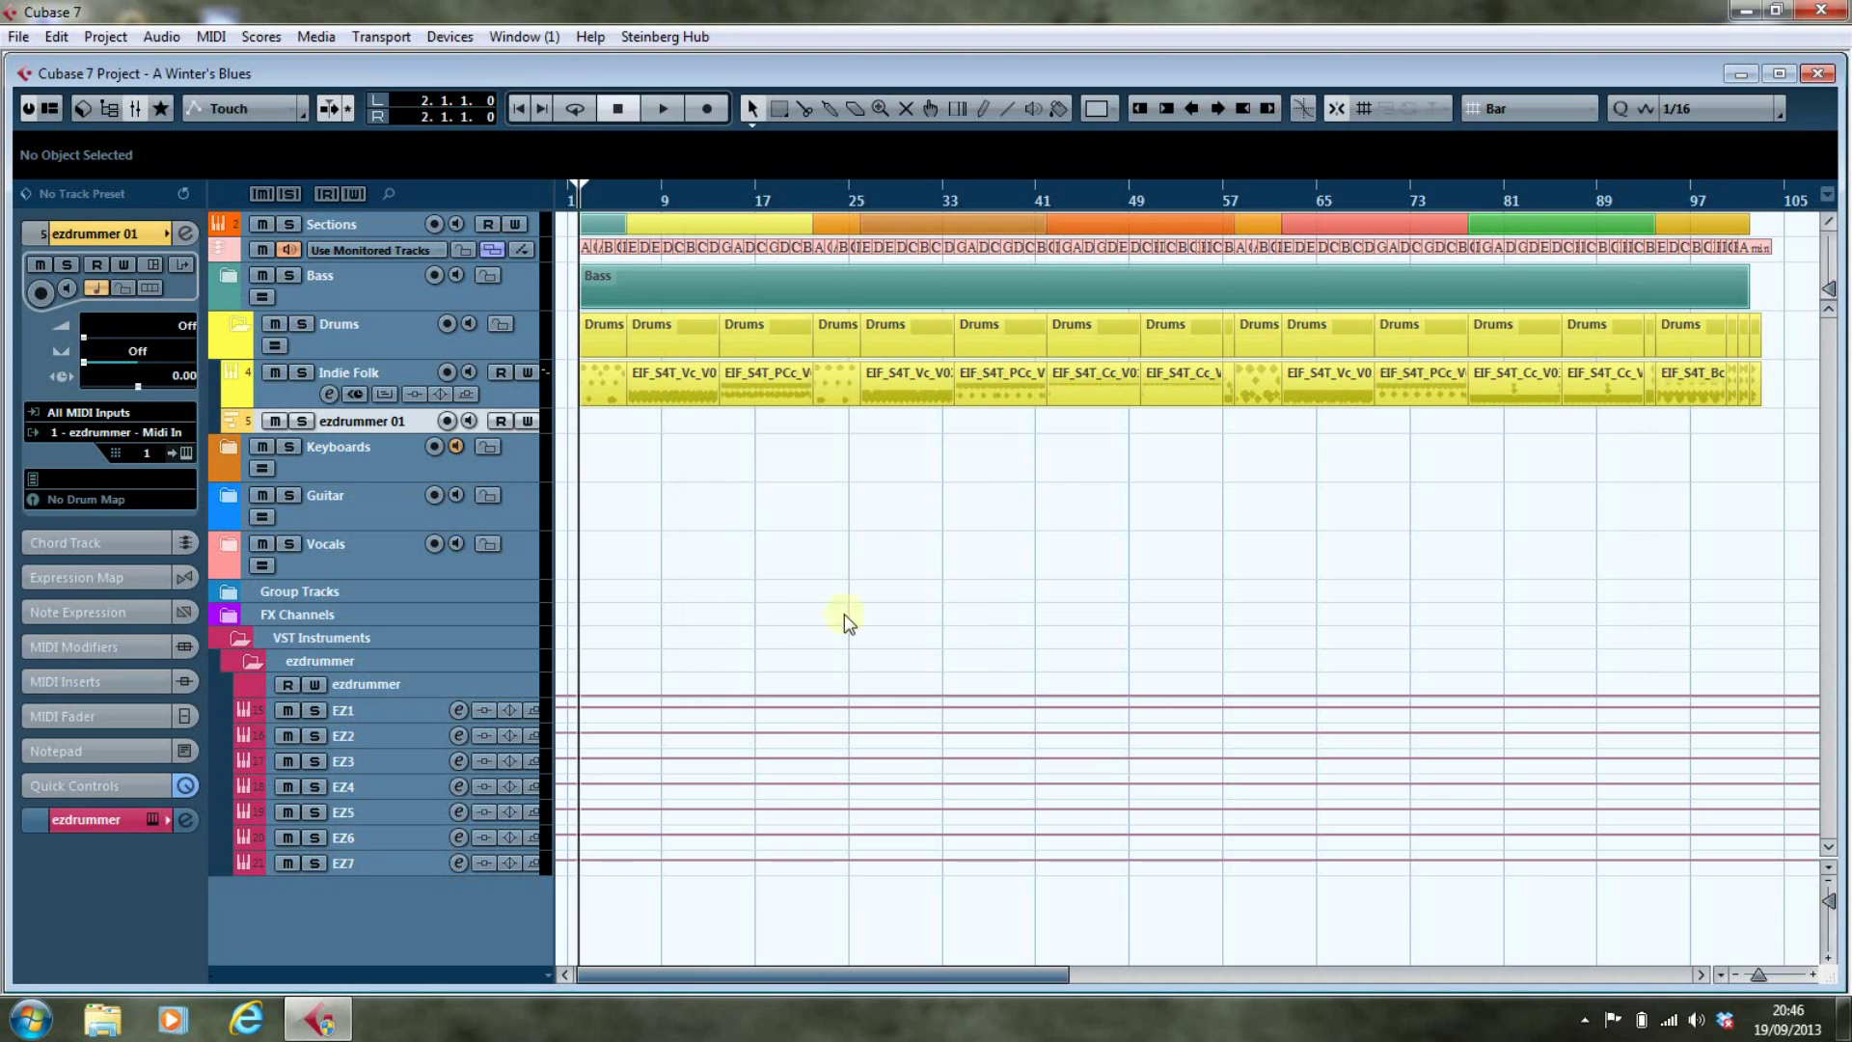
{"action": "double_click", "coordinate": [367, 708]}
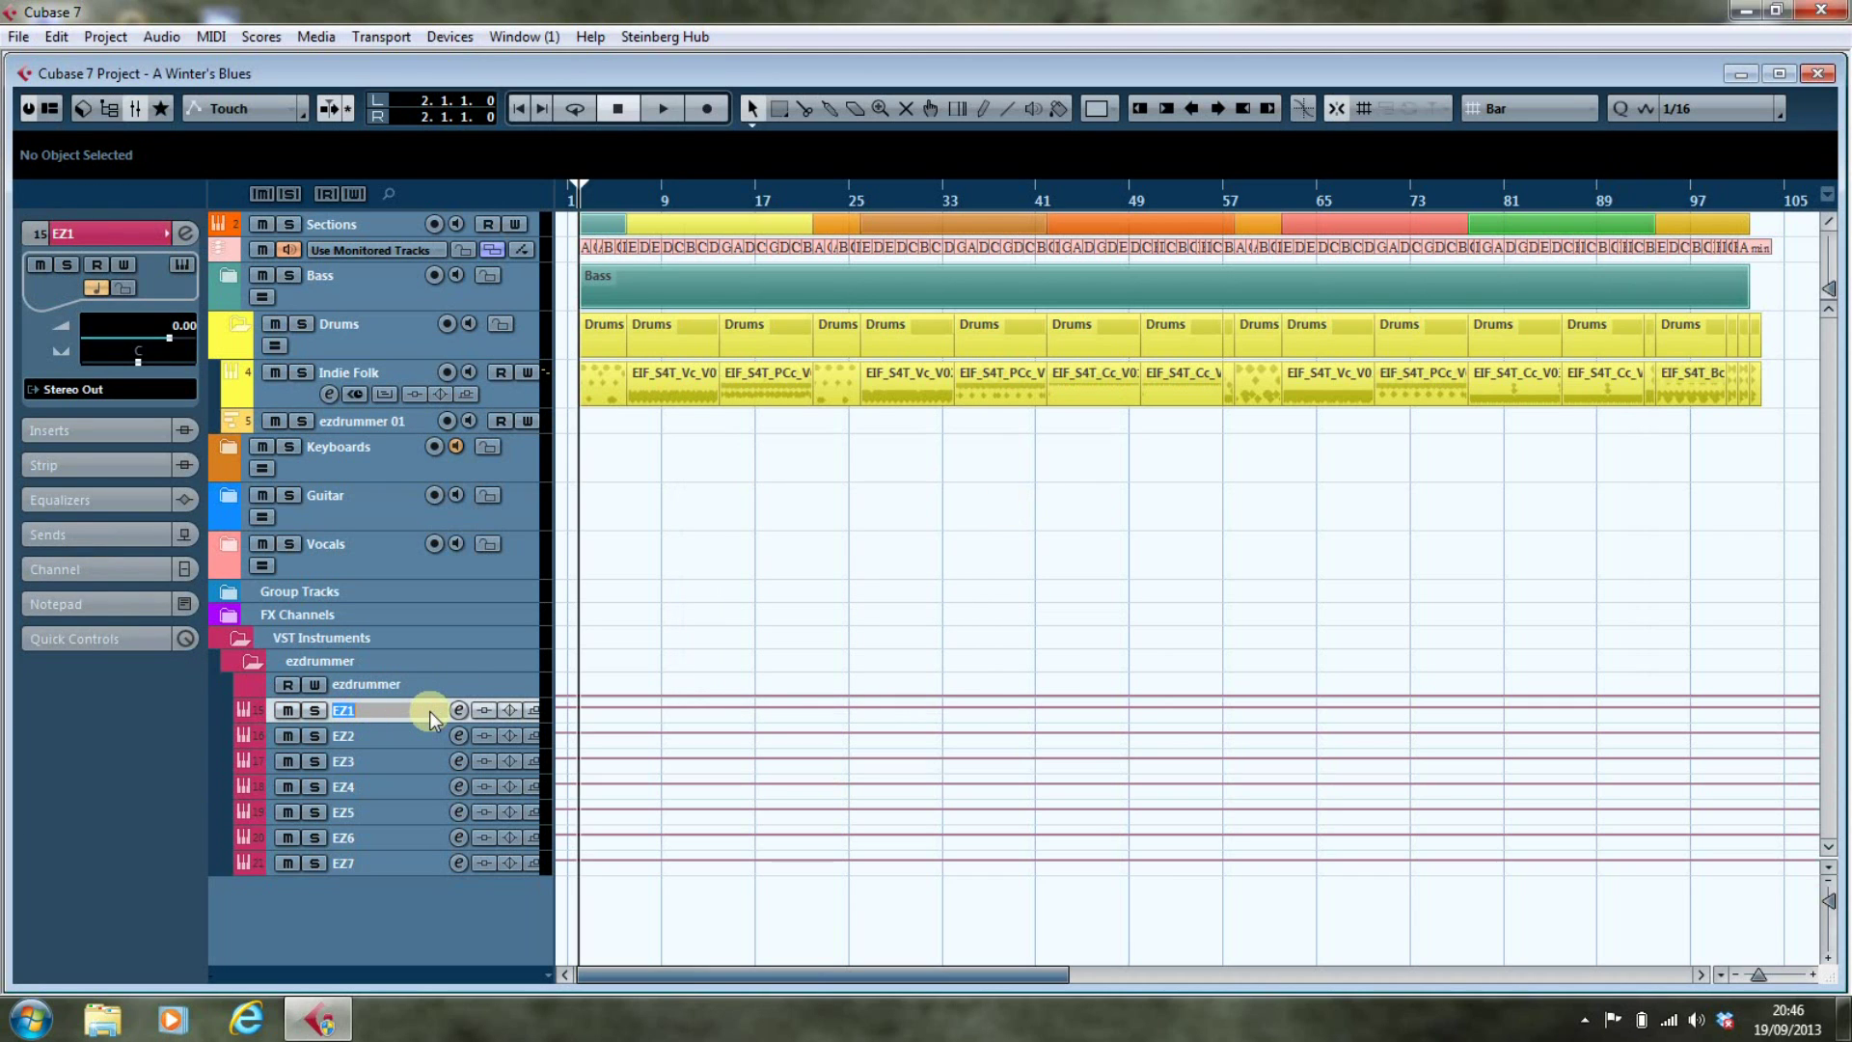
{"action": "type", "text": "Kick Drum"}
{"action": "key", "text": "Return"}
{"action": "double_click", "coordinate": [386, 738]}
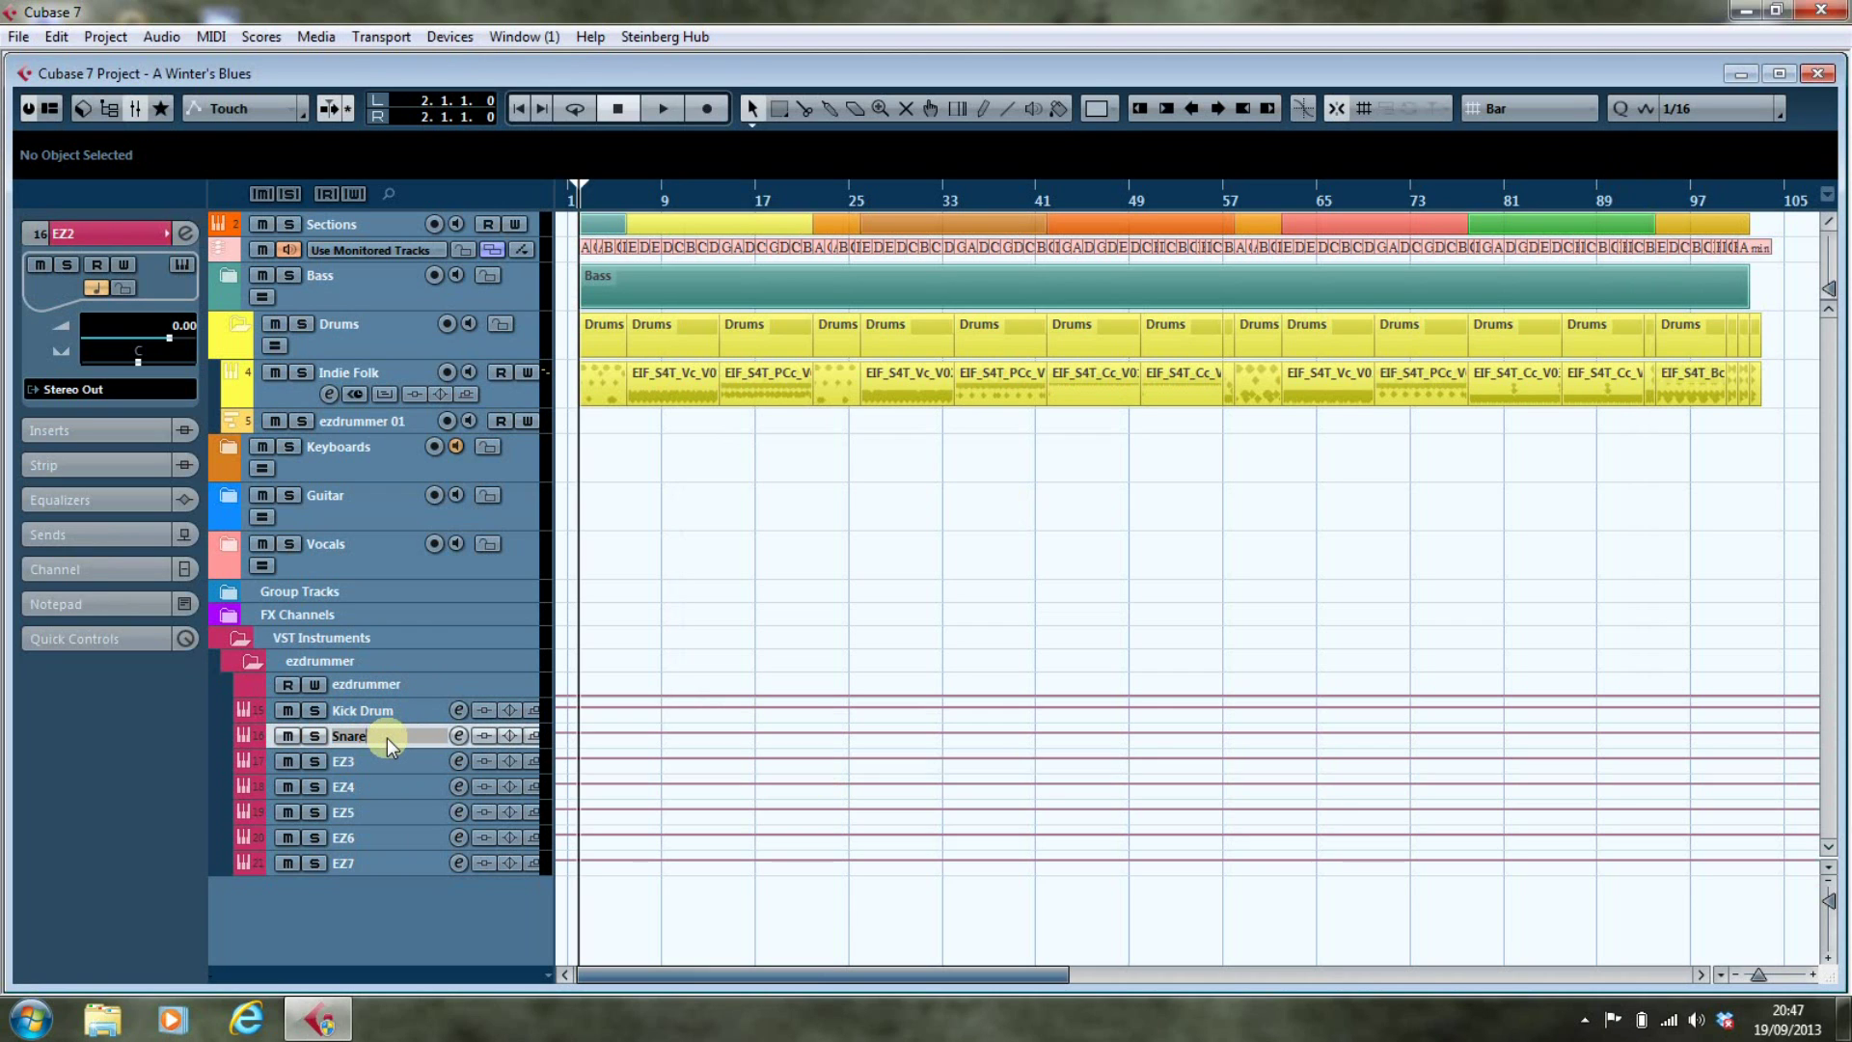
{"action": "type", "text": "Snare Drum"}
{"action": "key", "text": "Return"}
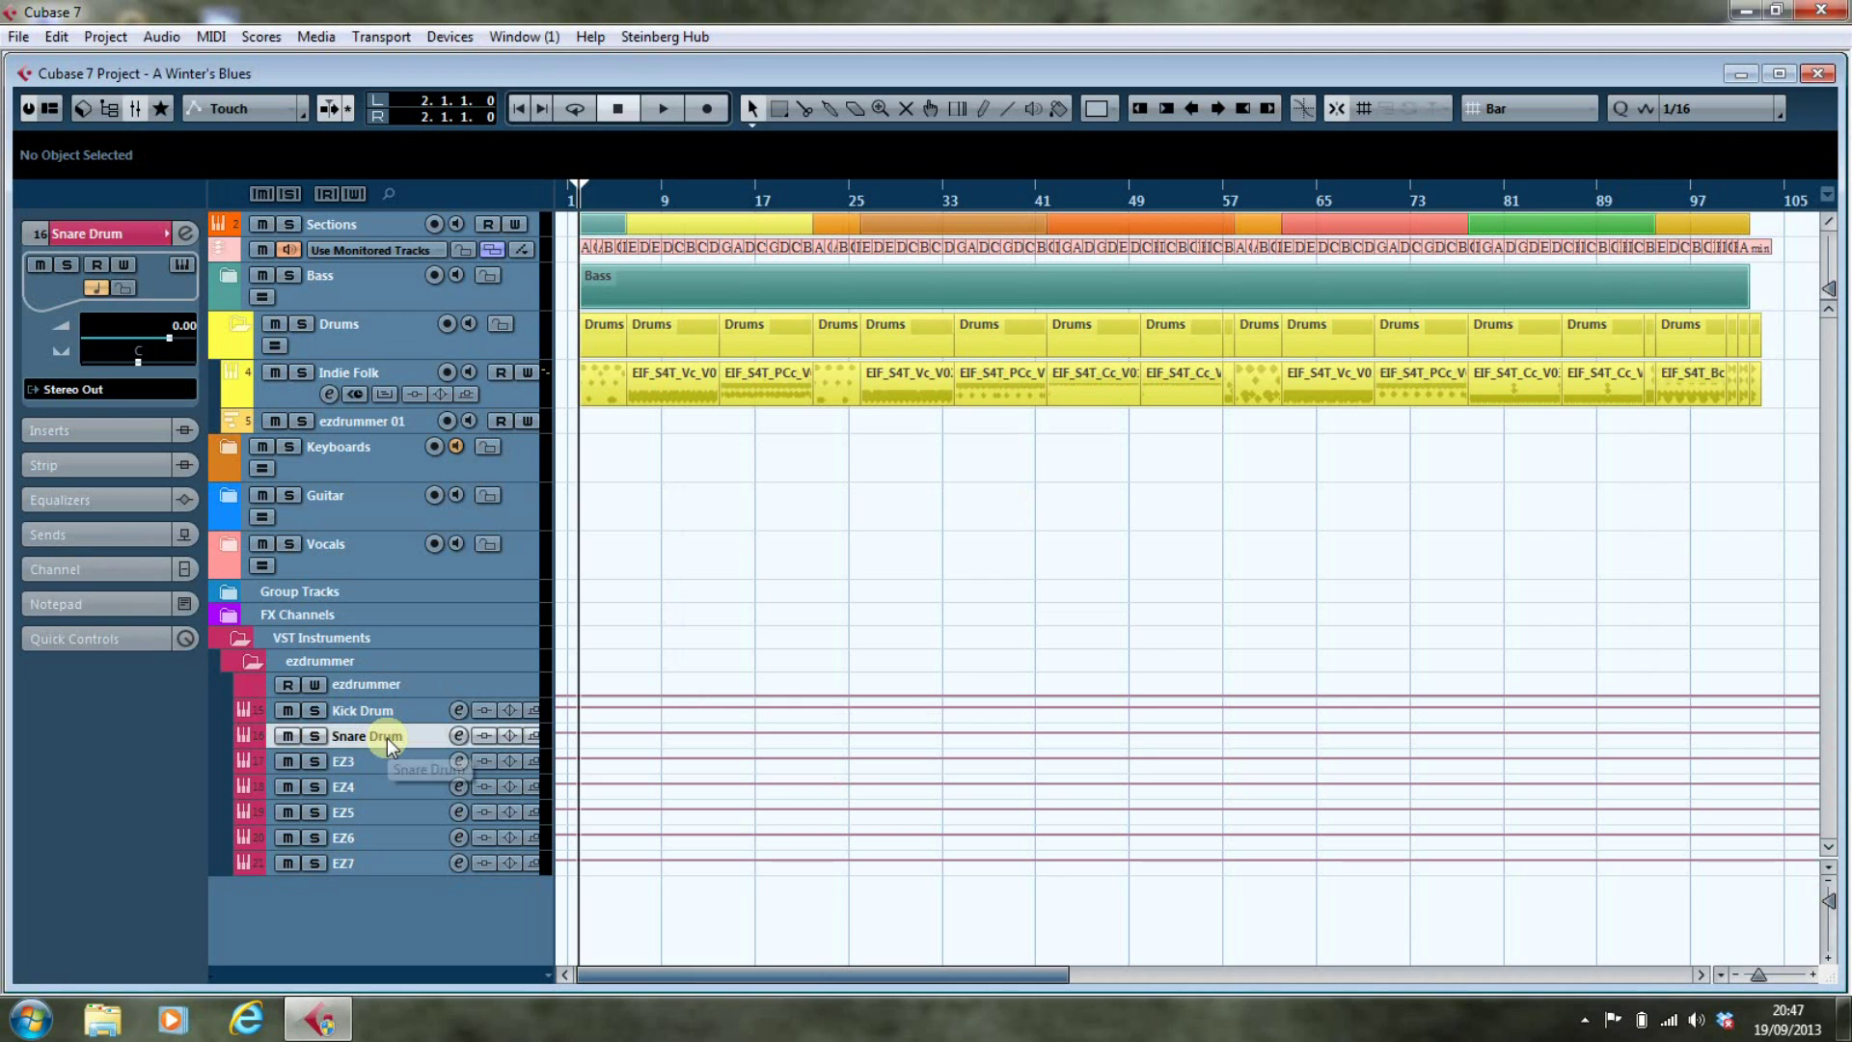
{"action": "double_click", "coordinate": [349, 762]}
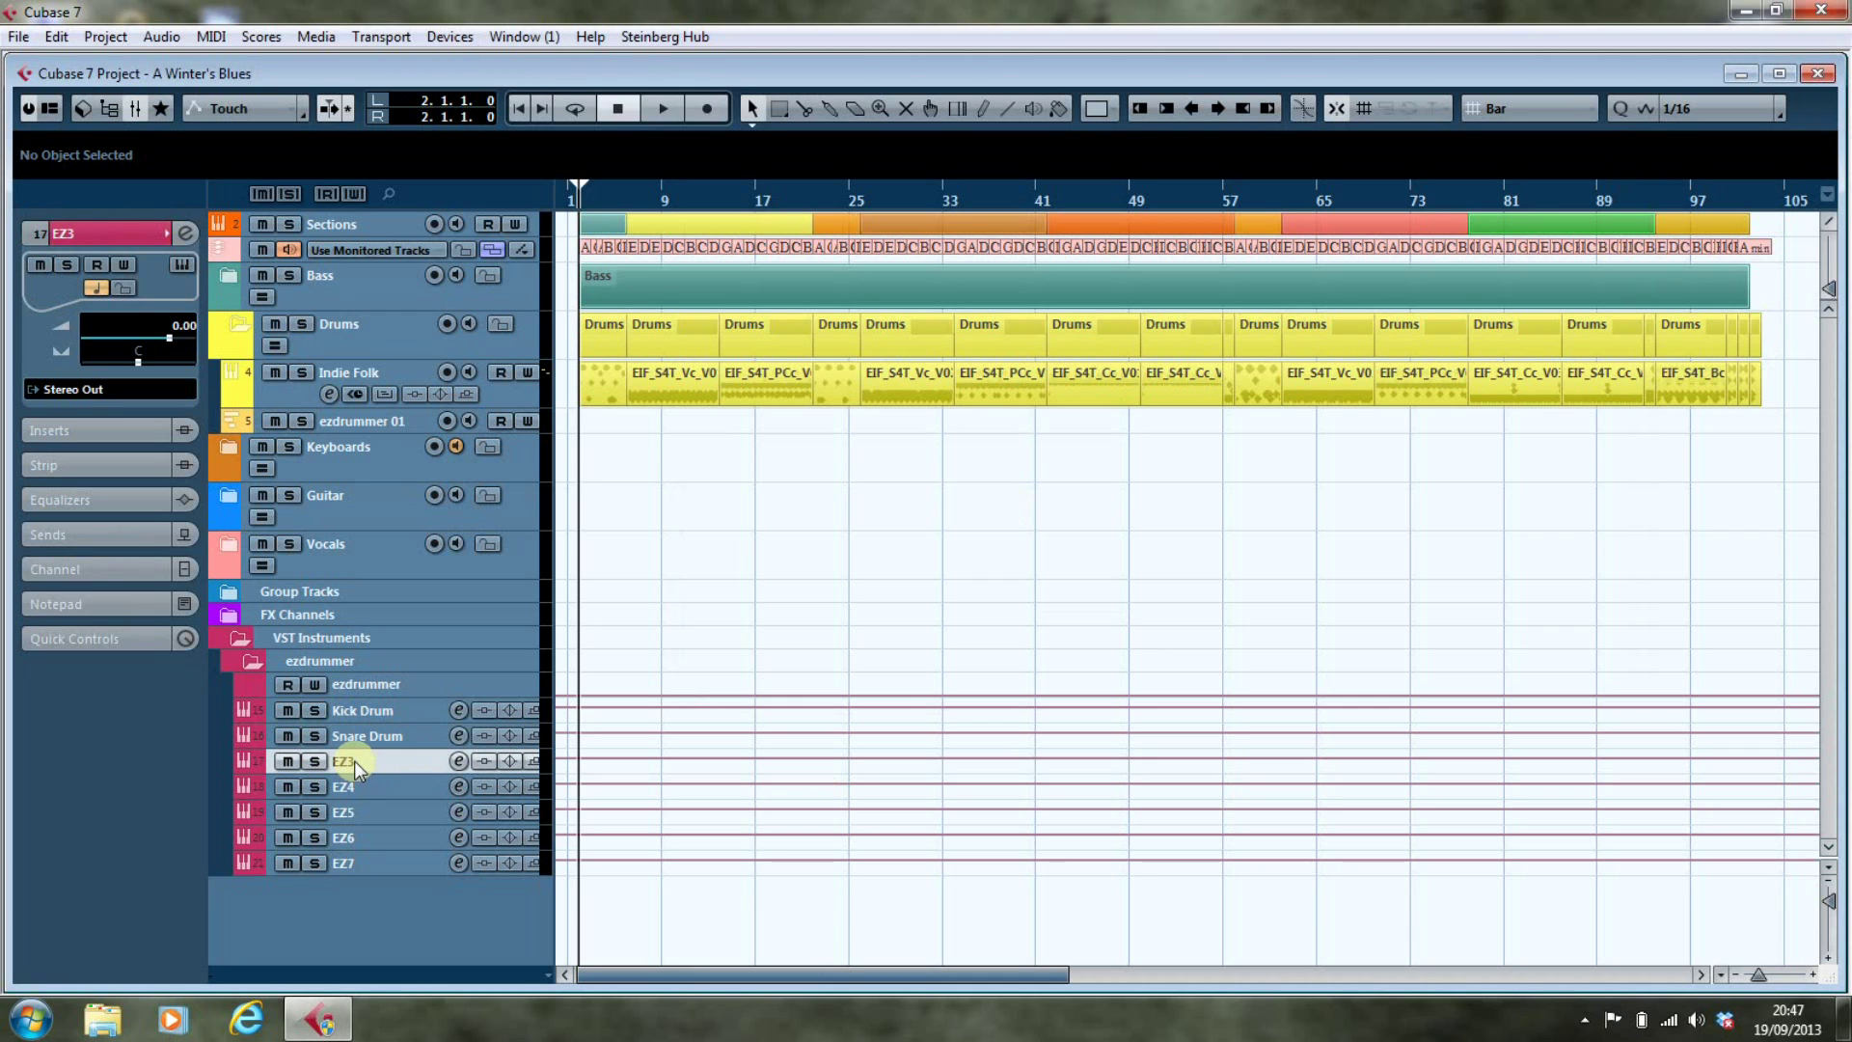
{"action": "double_click", "coordinate": [355, 761]}
{"action": "key", "text": "Return"}
Rename EZ4–EZ7 to Toms, Overheads, Room and Room Mono
{"action": "double_click", "coordinate": [345, 788]}
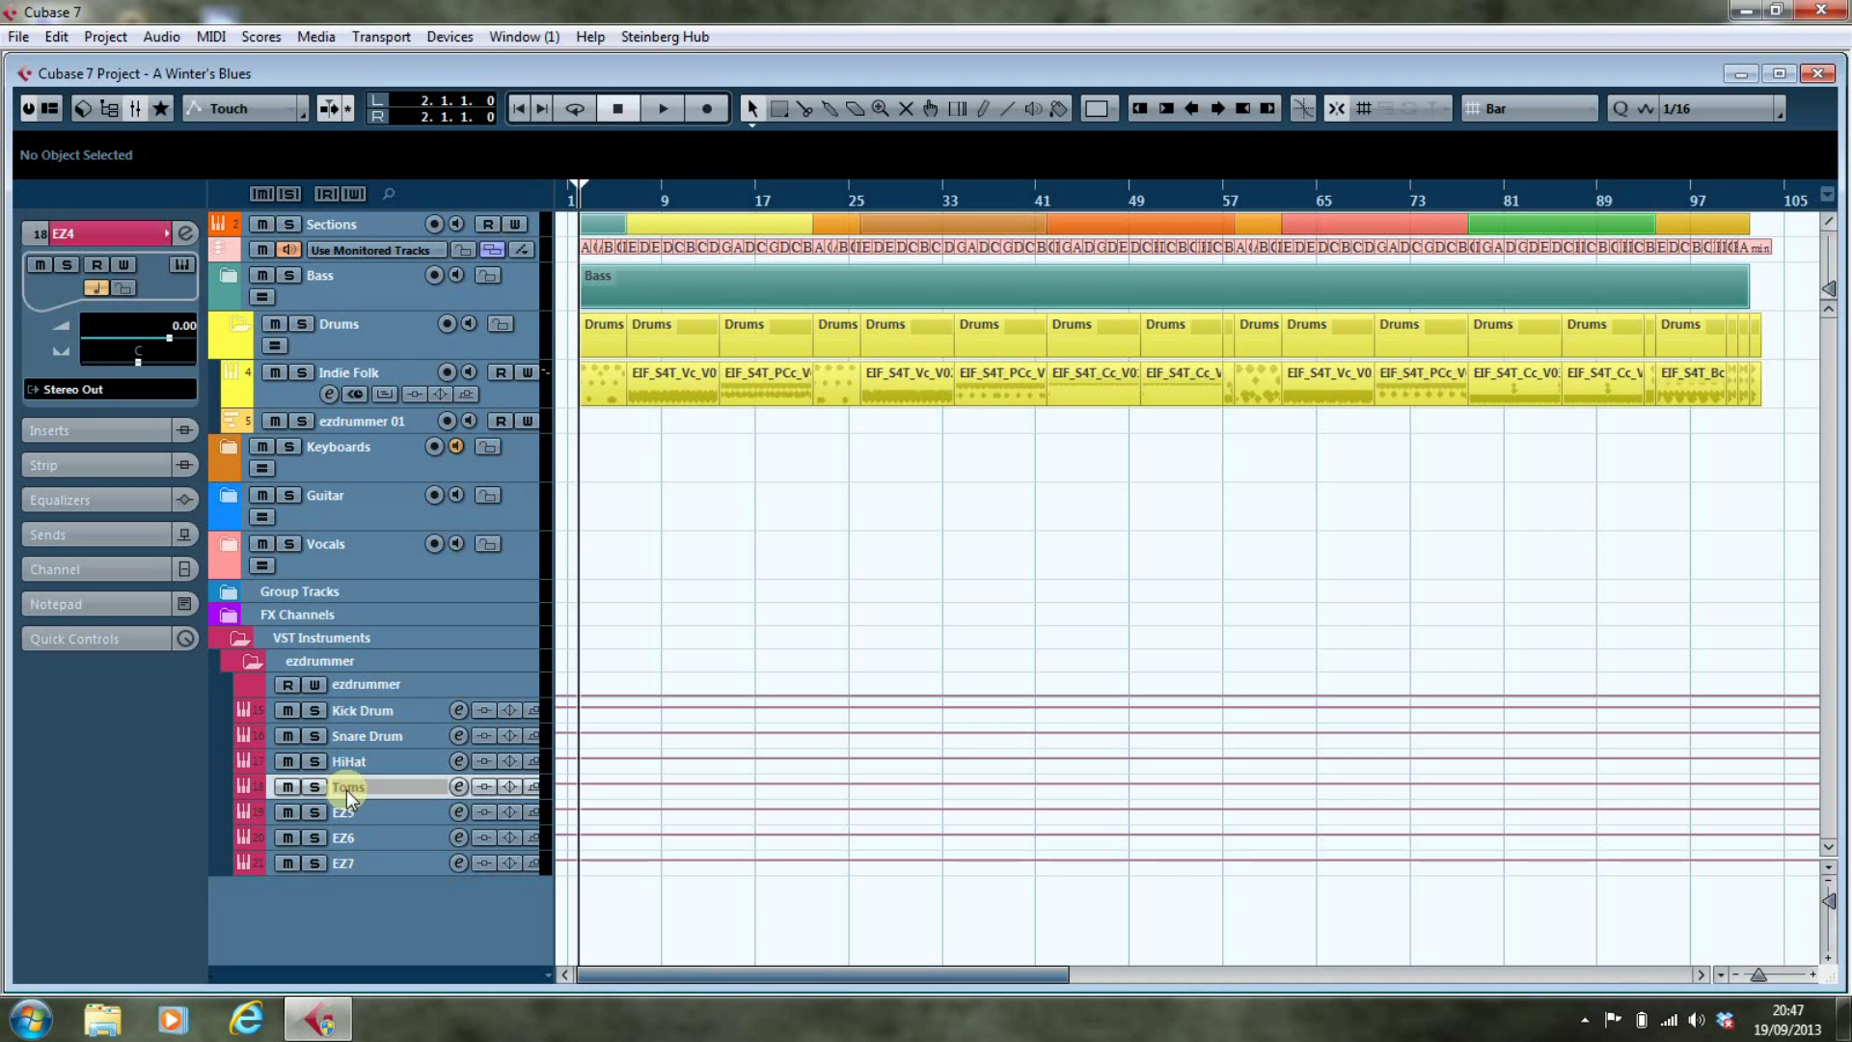
{"action": "key", "text": "Return"}
{"action": "left_click", "coordinate": [339, 818]}
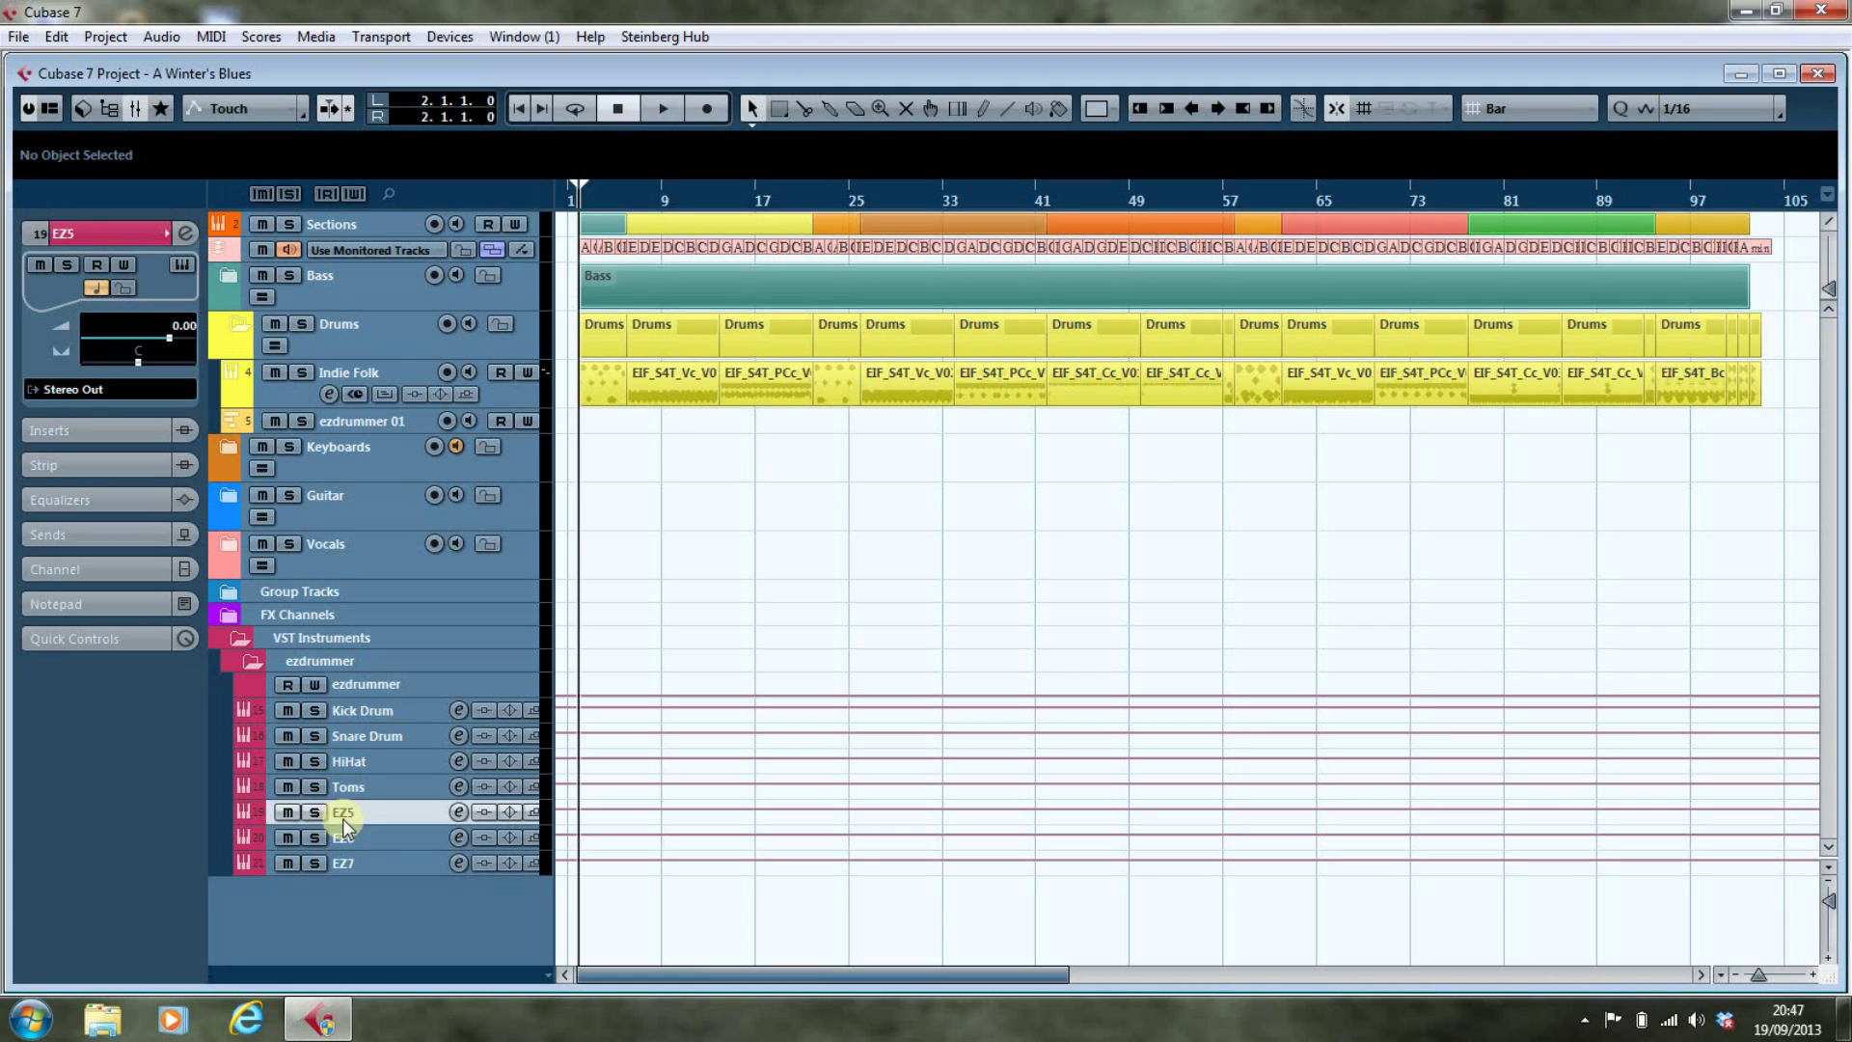
{"action": "double_click", "coordinate": [345, 816]}
{"action": "type", "text": "Overheads"}
{"action": "key", "text": "Return"}
{"action": "double_click", "coordinate": [367, 835]}
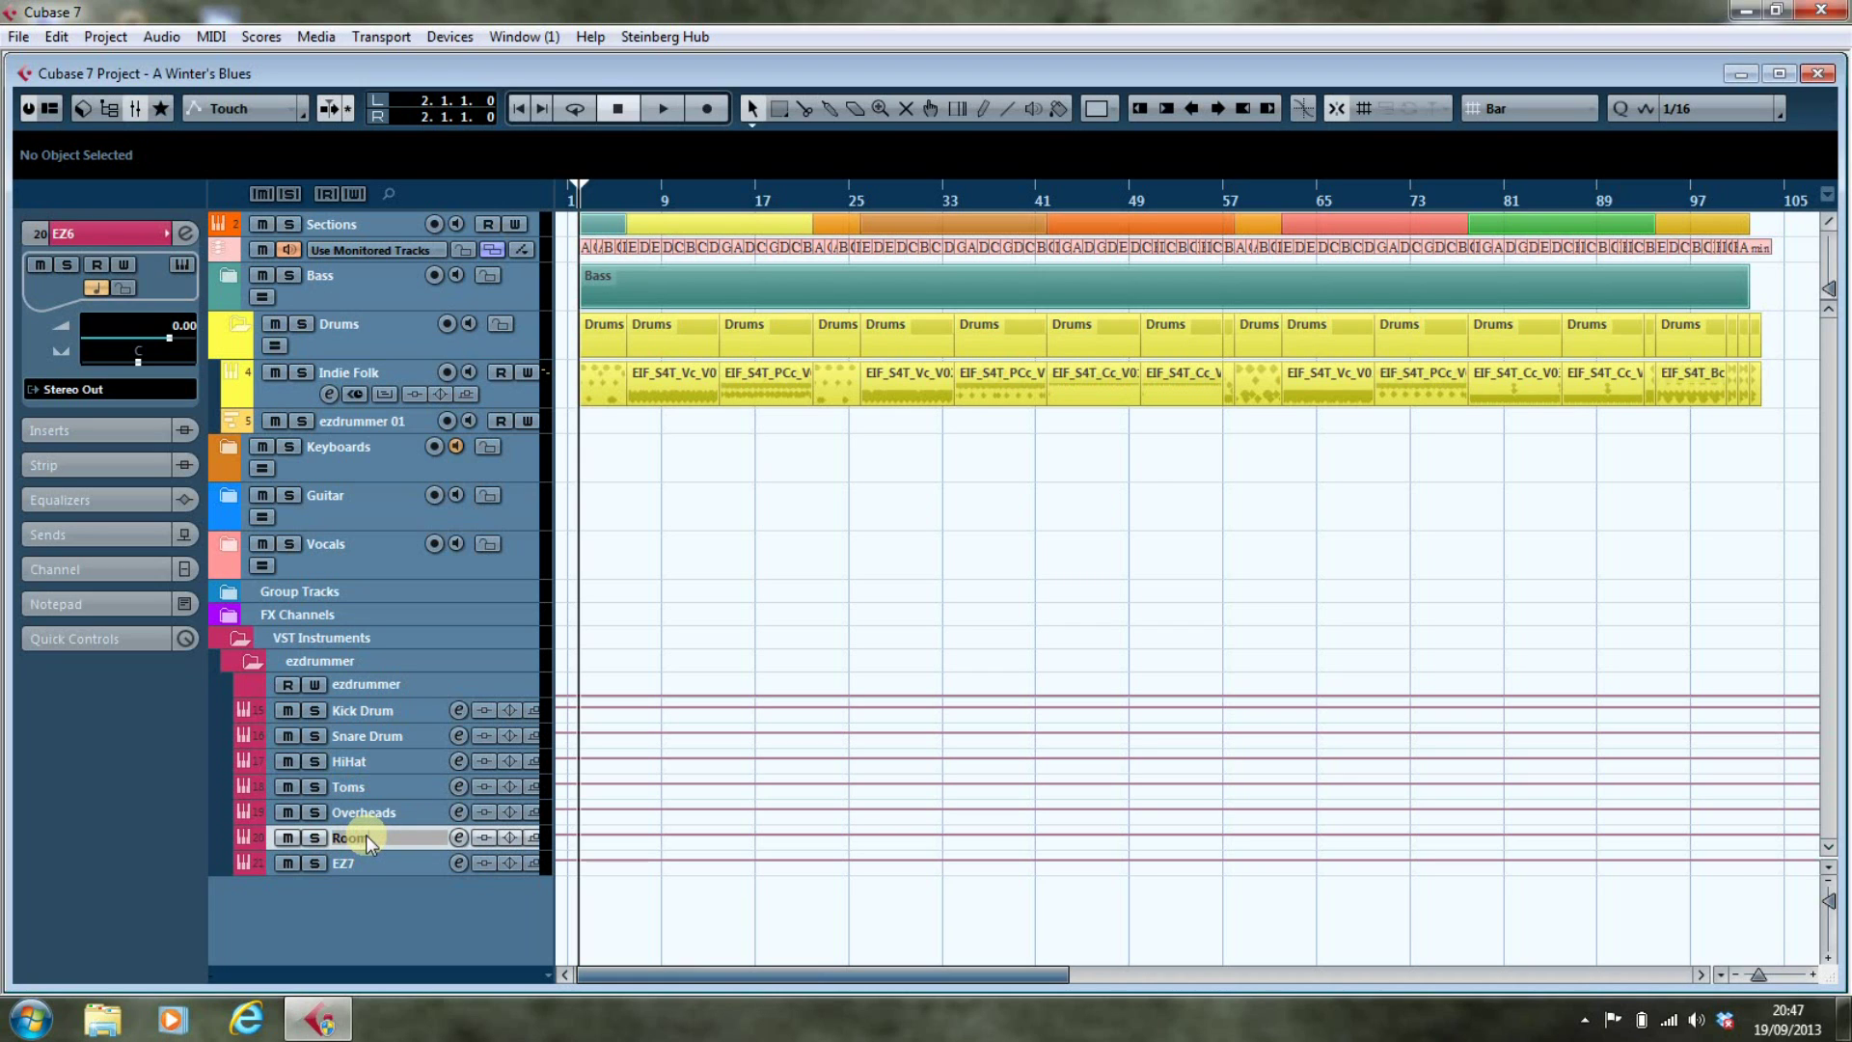
{"action": "key", "text": "Return"}
{"action": "double_click", "coordinate": [344, 864]}
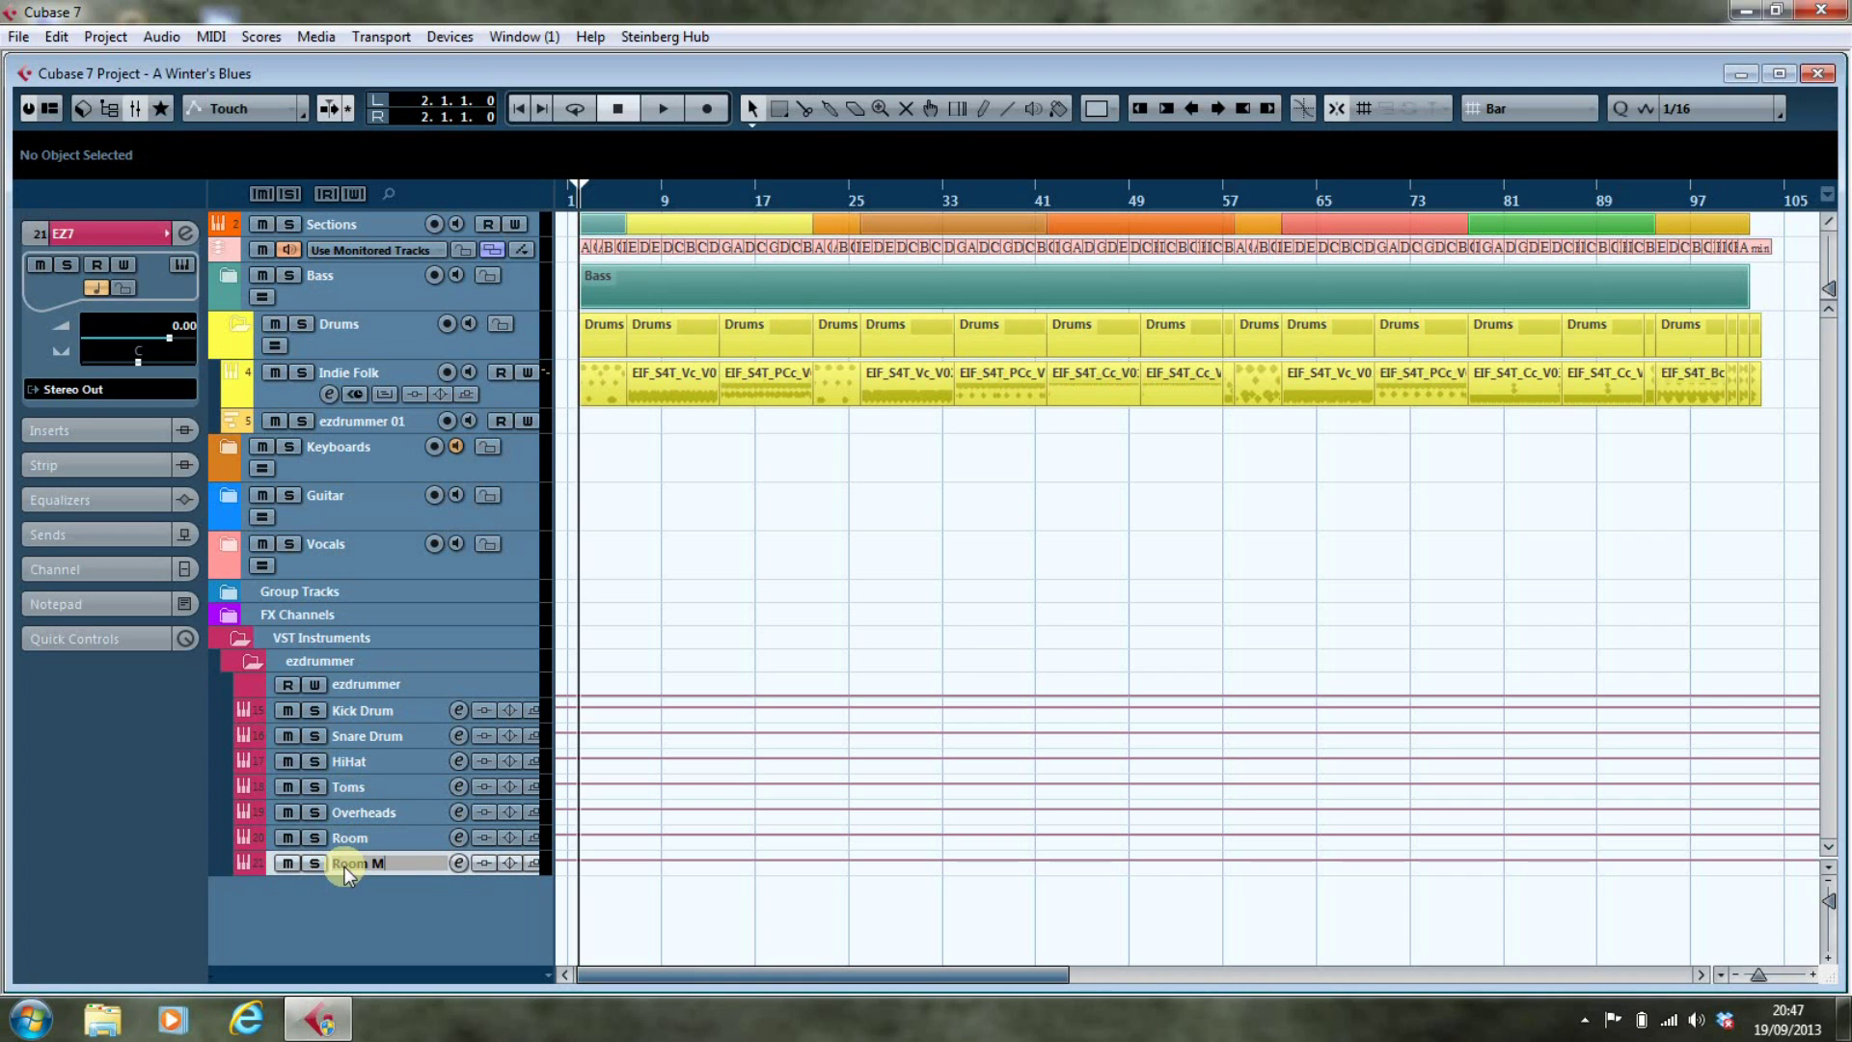
{"action": "type", "text": "Room Mono"}
{"action": "key", "text": "Return"}
Open EZdrummer's mixer and route SD Top and SD Bottom to Trk 2, Hihat to Trk 3
{"action": "left_click", "coordinate": [454, 36]}
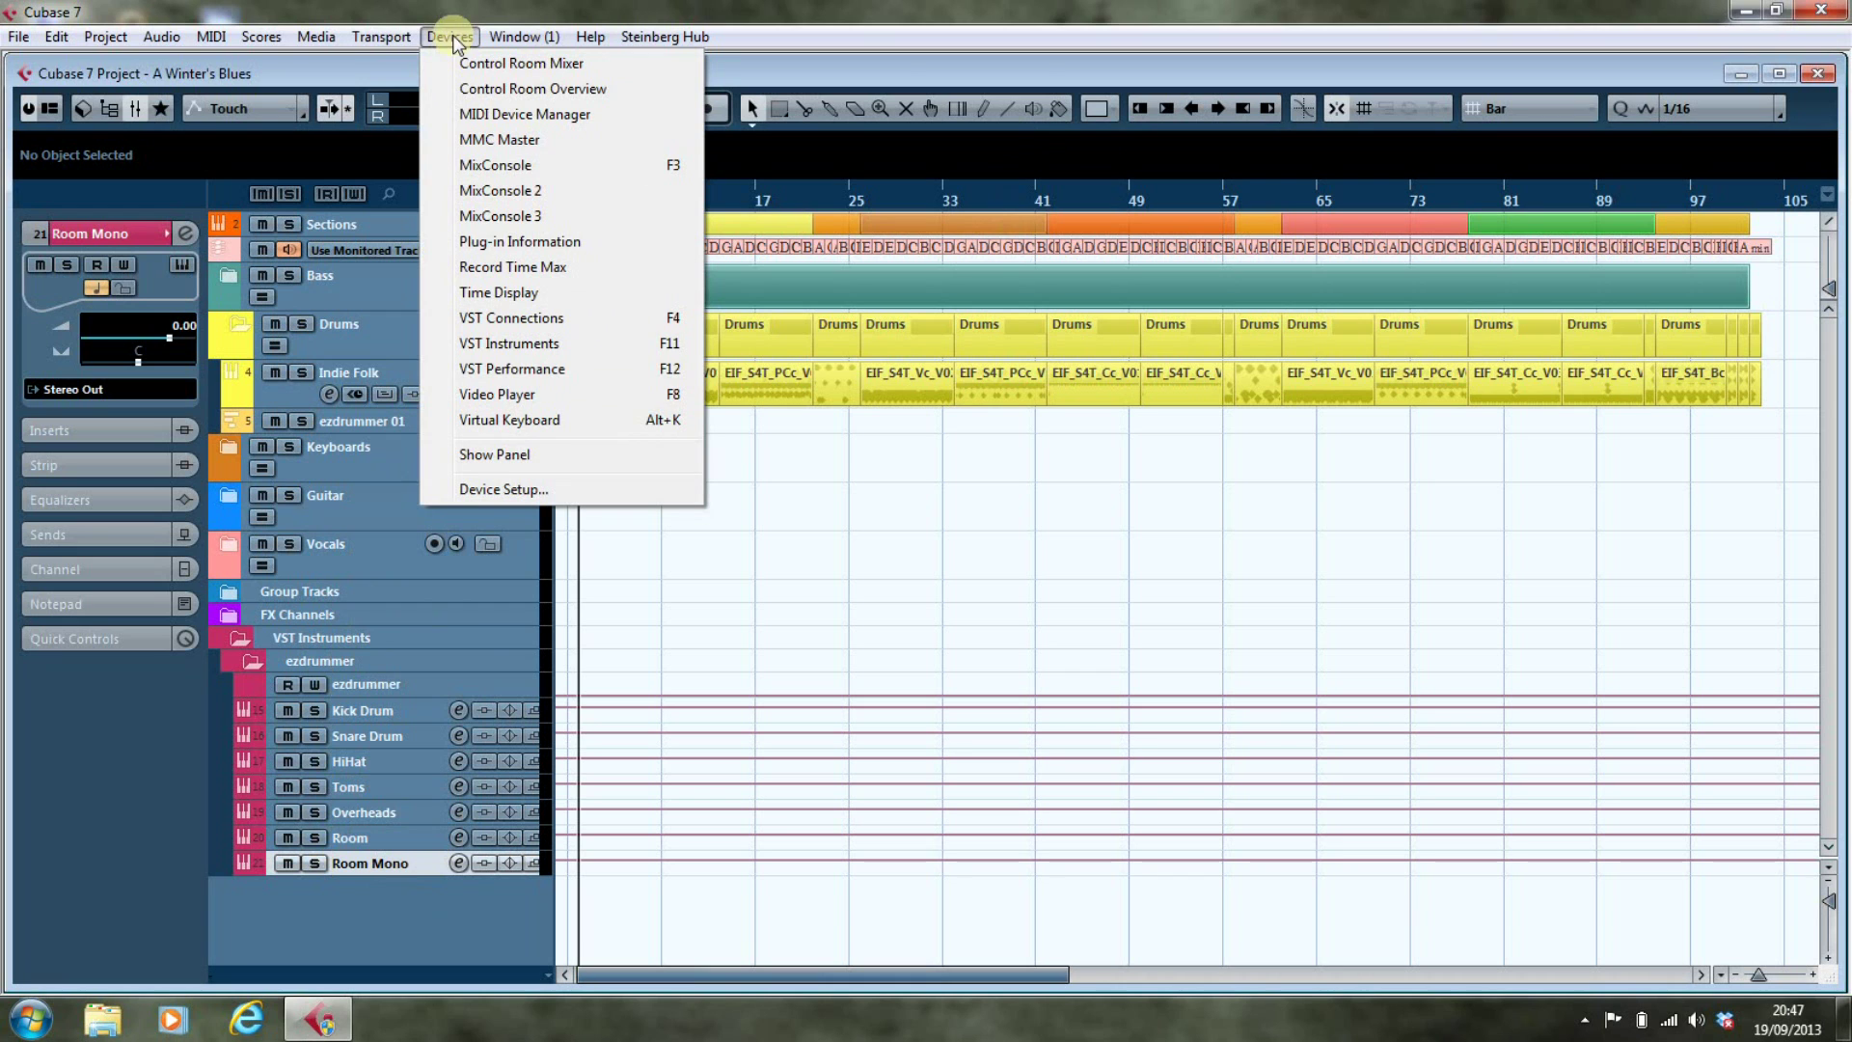
{"action": "left_click", "coordinate": [510, 345]}
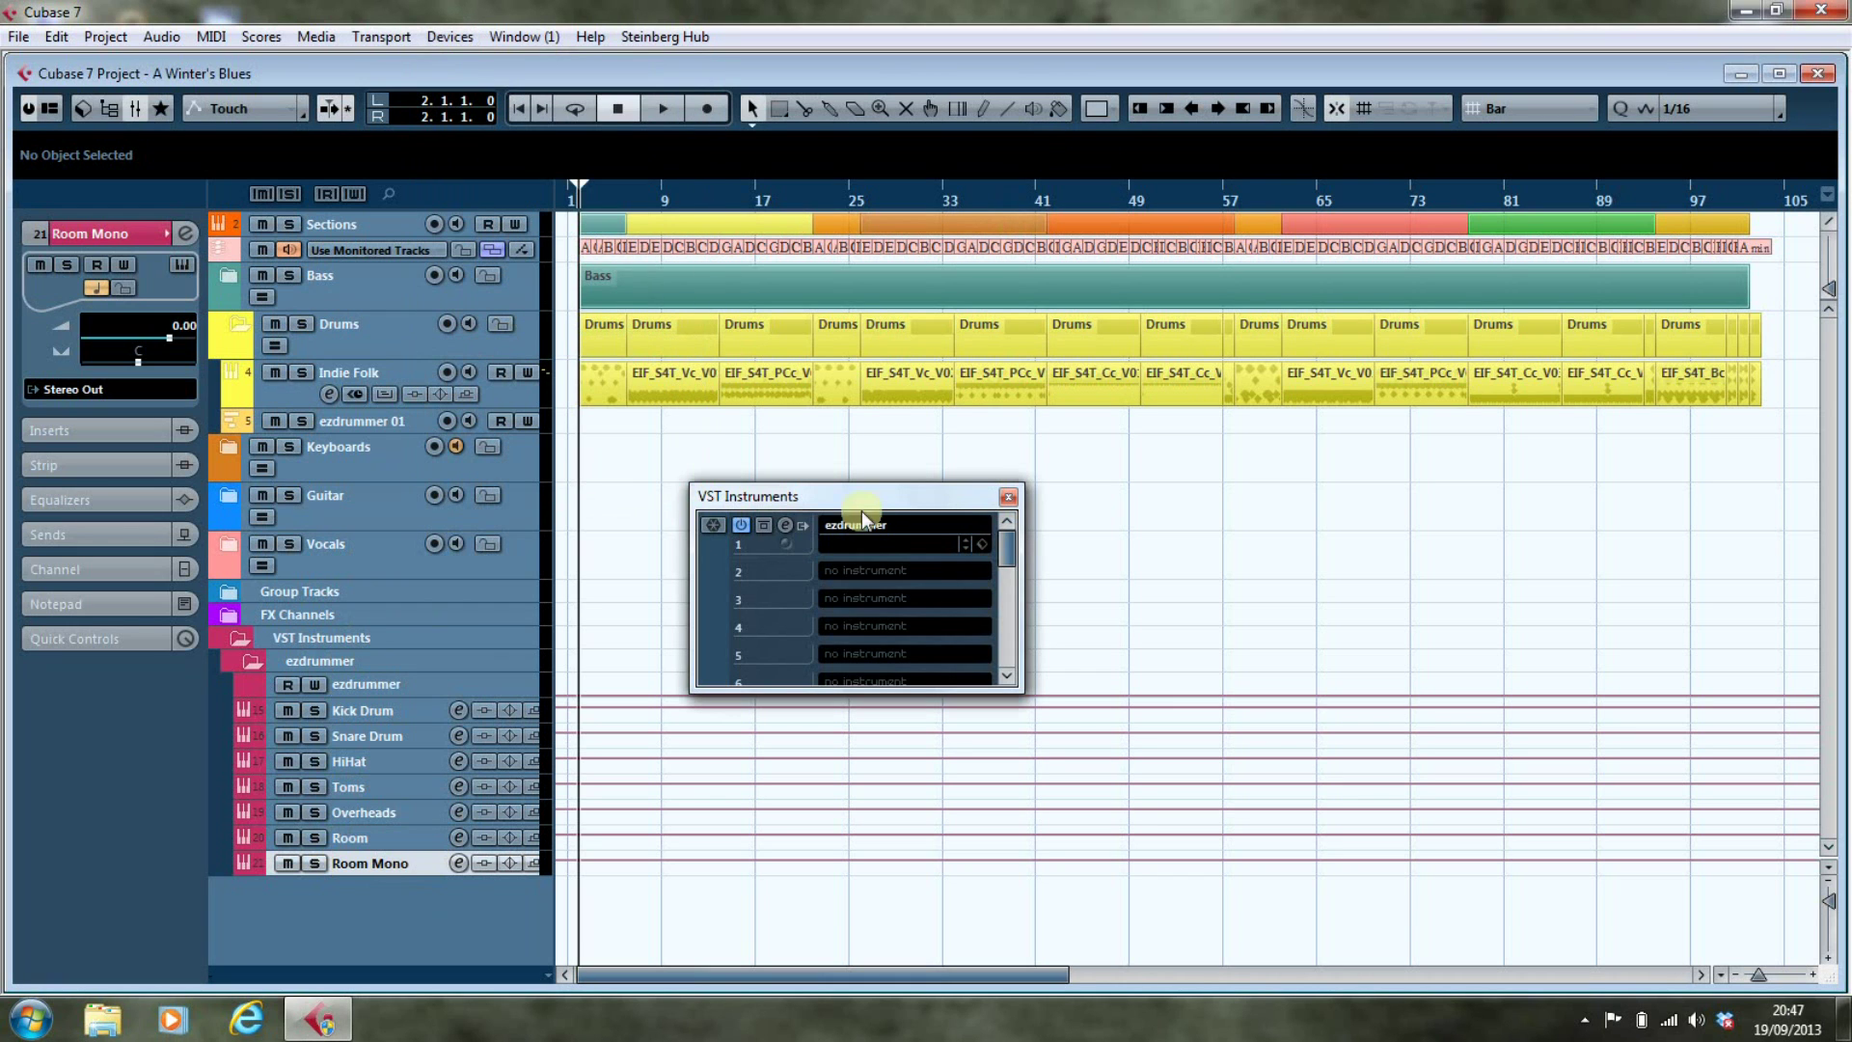
{"action": "left_click", "coordinate": [783, 530]}
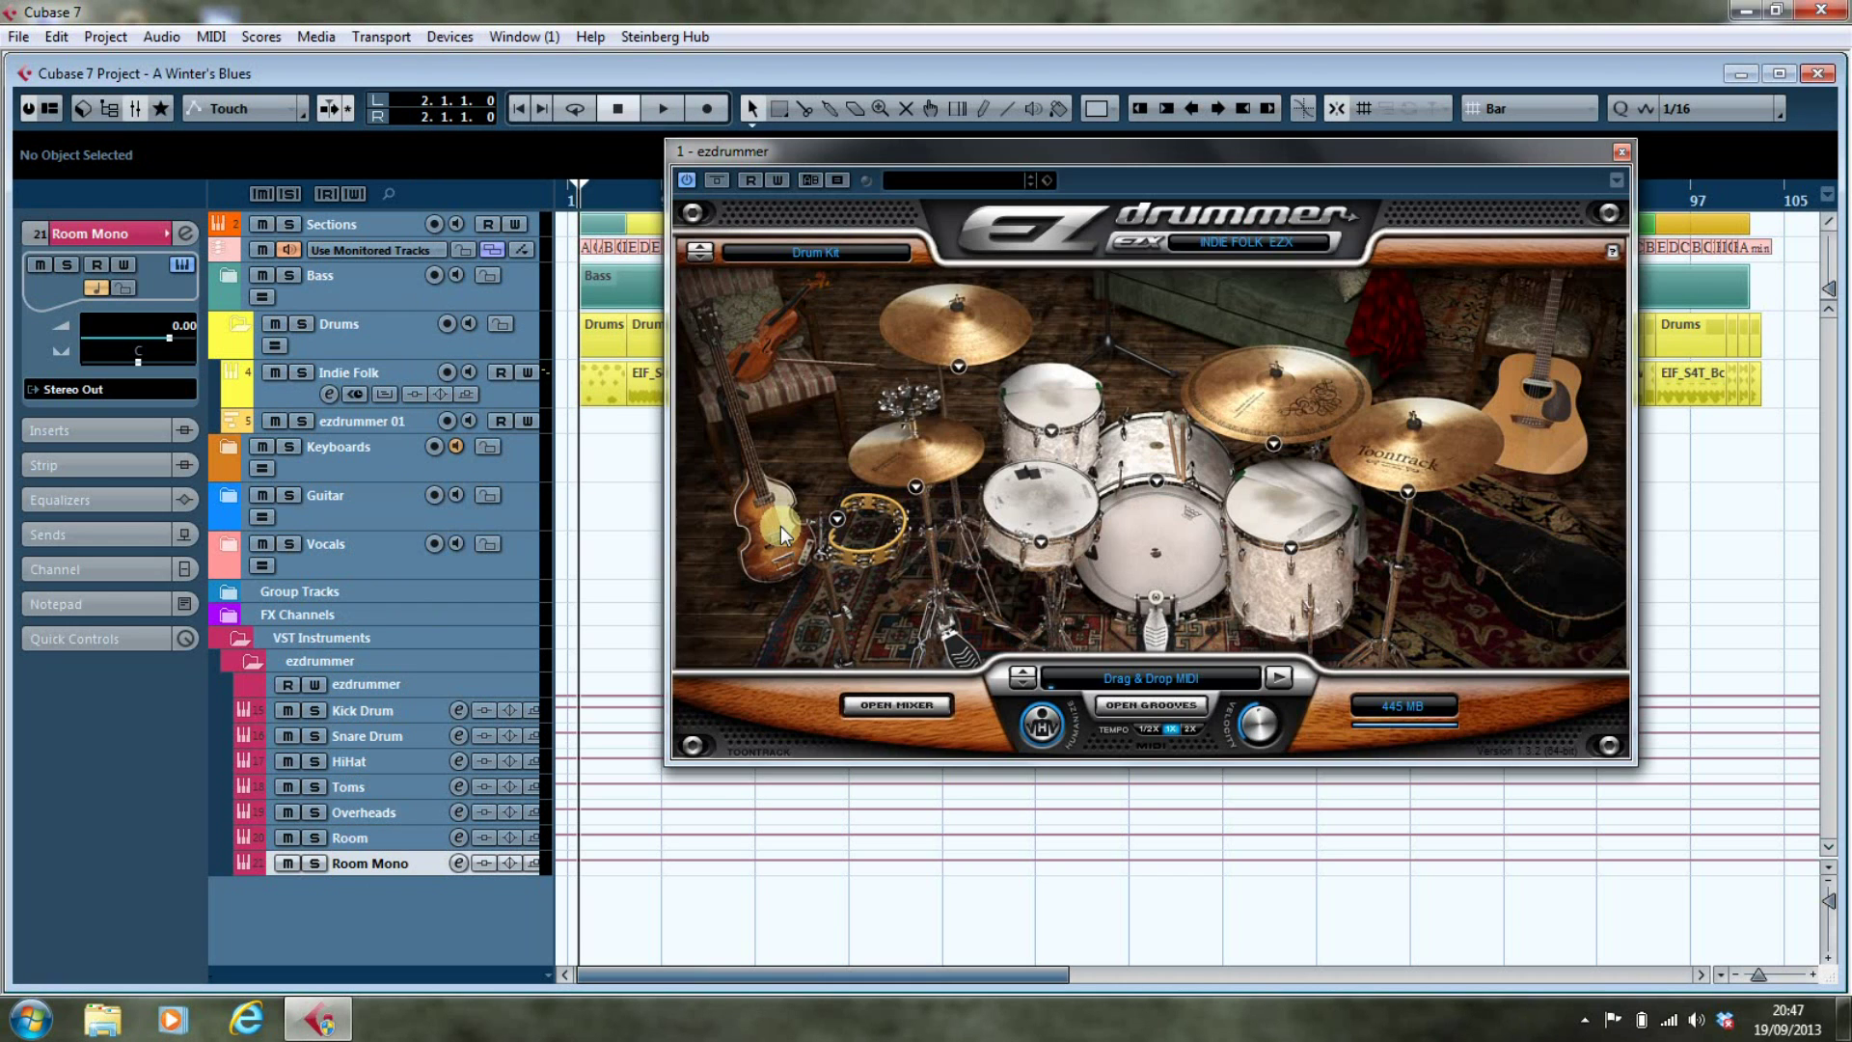
{"action": "left_click", "coordinate": [929, 704]}
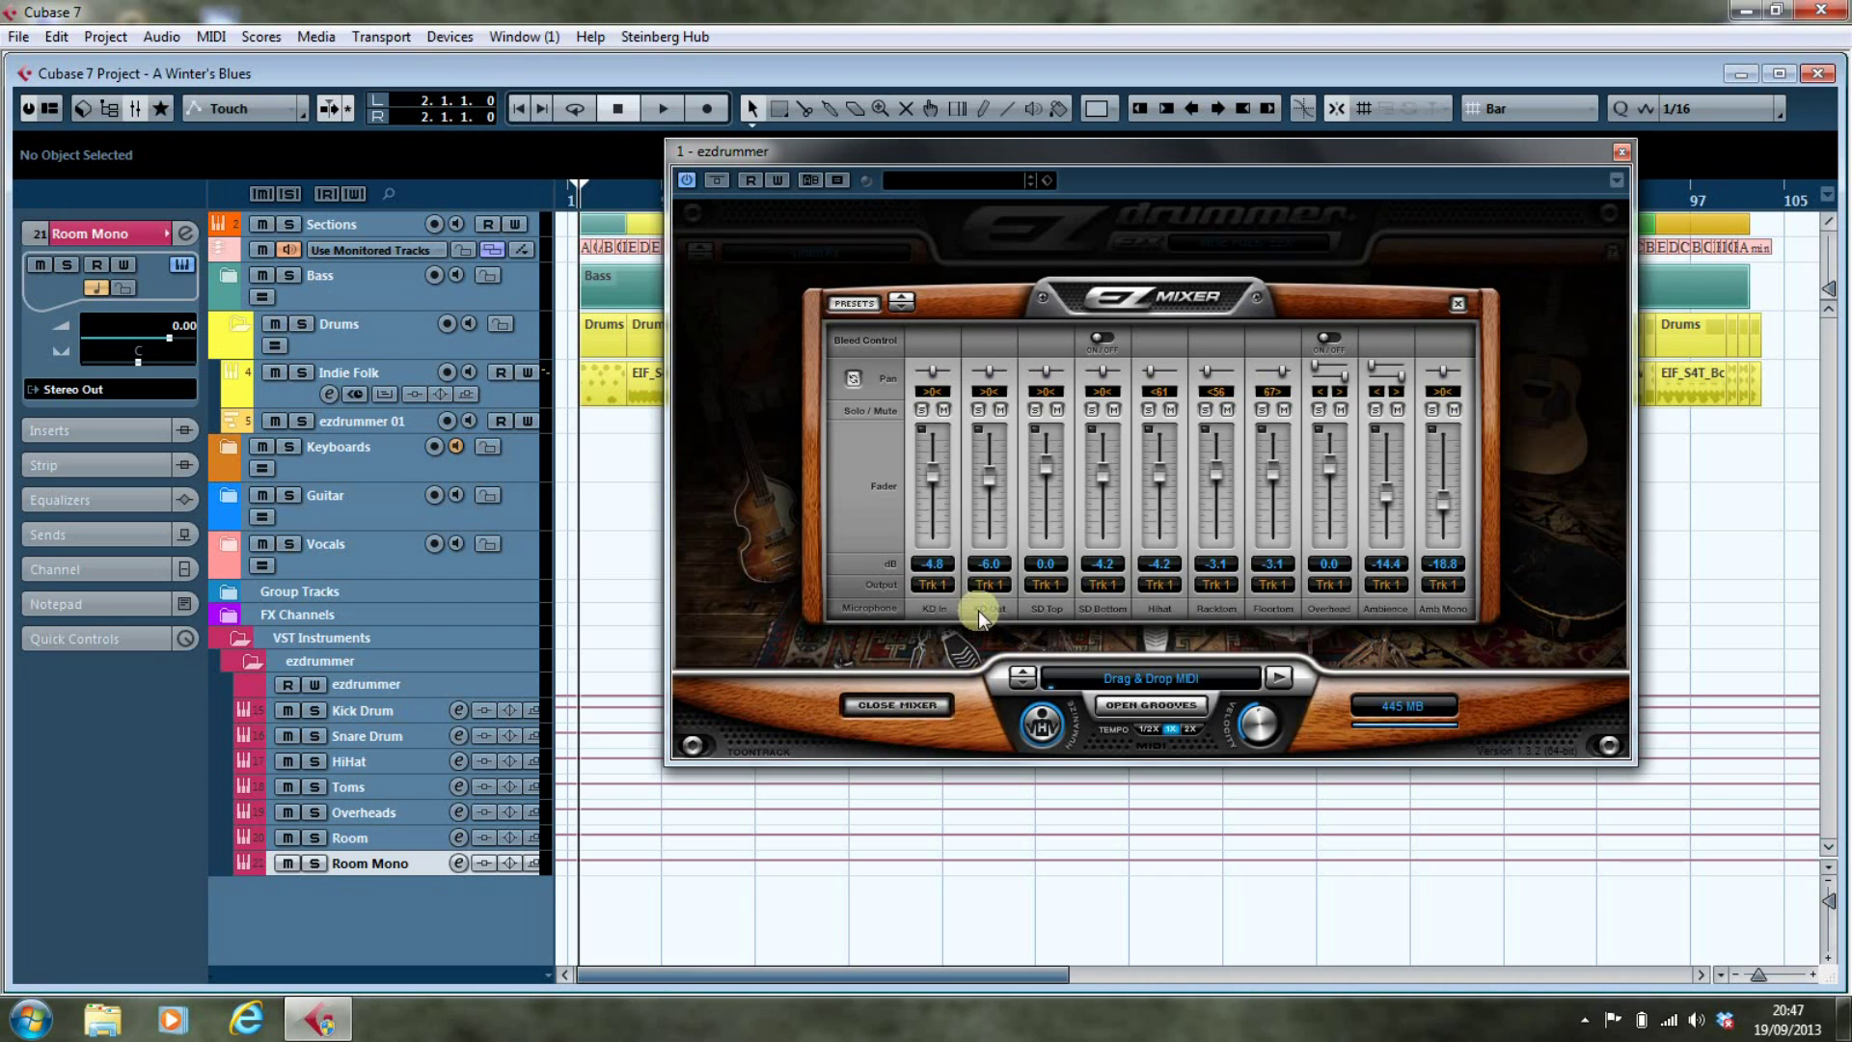
{"action": "left_click", "coordinate": [1045, 584]}
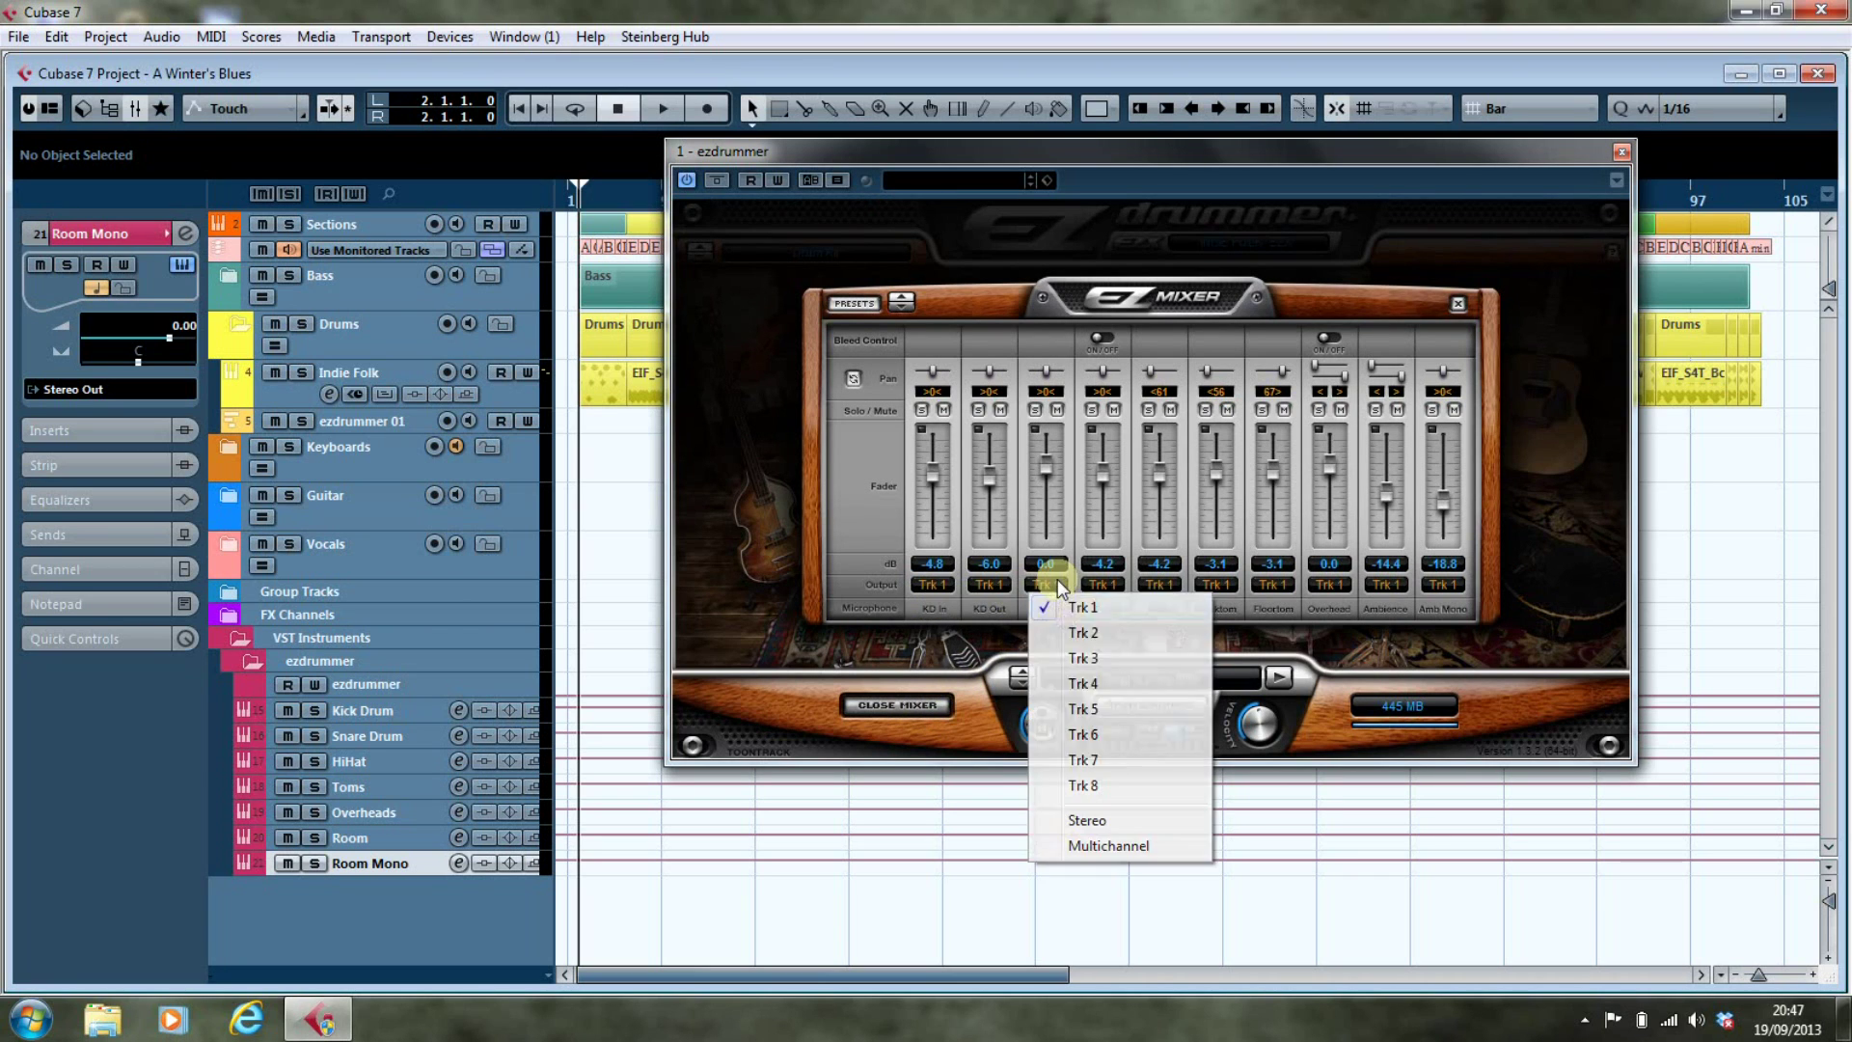
{"action": "left_click", "coordinate": [1070, 633]}
{"action": "left_click", "coordinate": [1102, 585]}
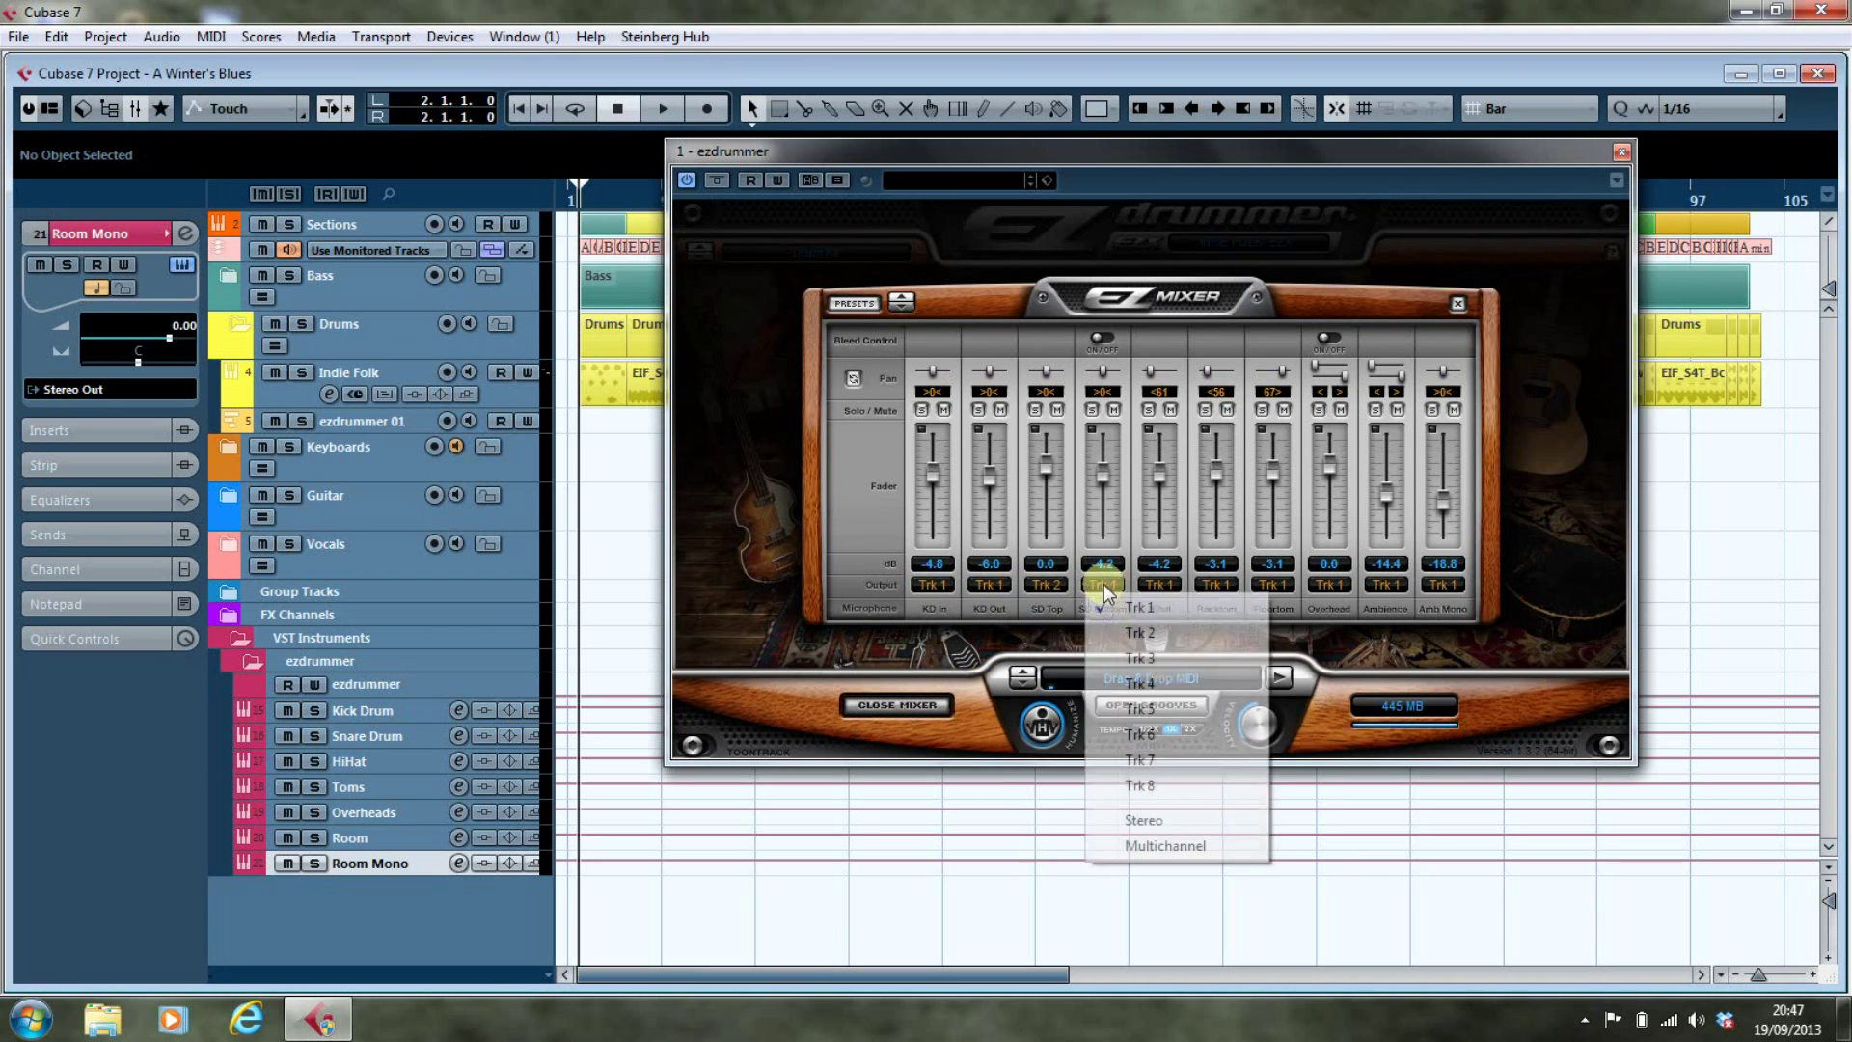
{"action": "left_click", "coordinate": [1104, 633]}
{"action": "left_click", "coordinate": [1157, 585]}
{"action": "left_click", "coordinate": [1196, 658]}
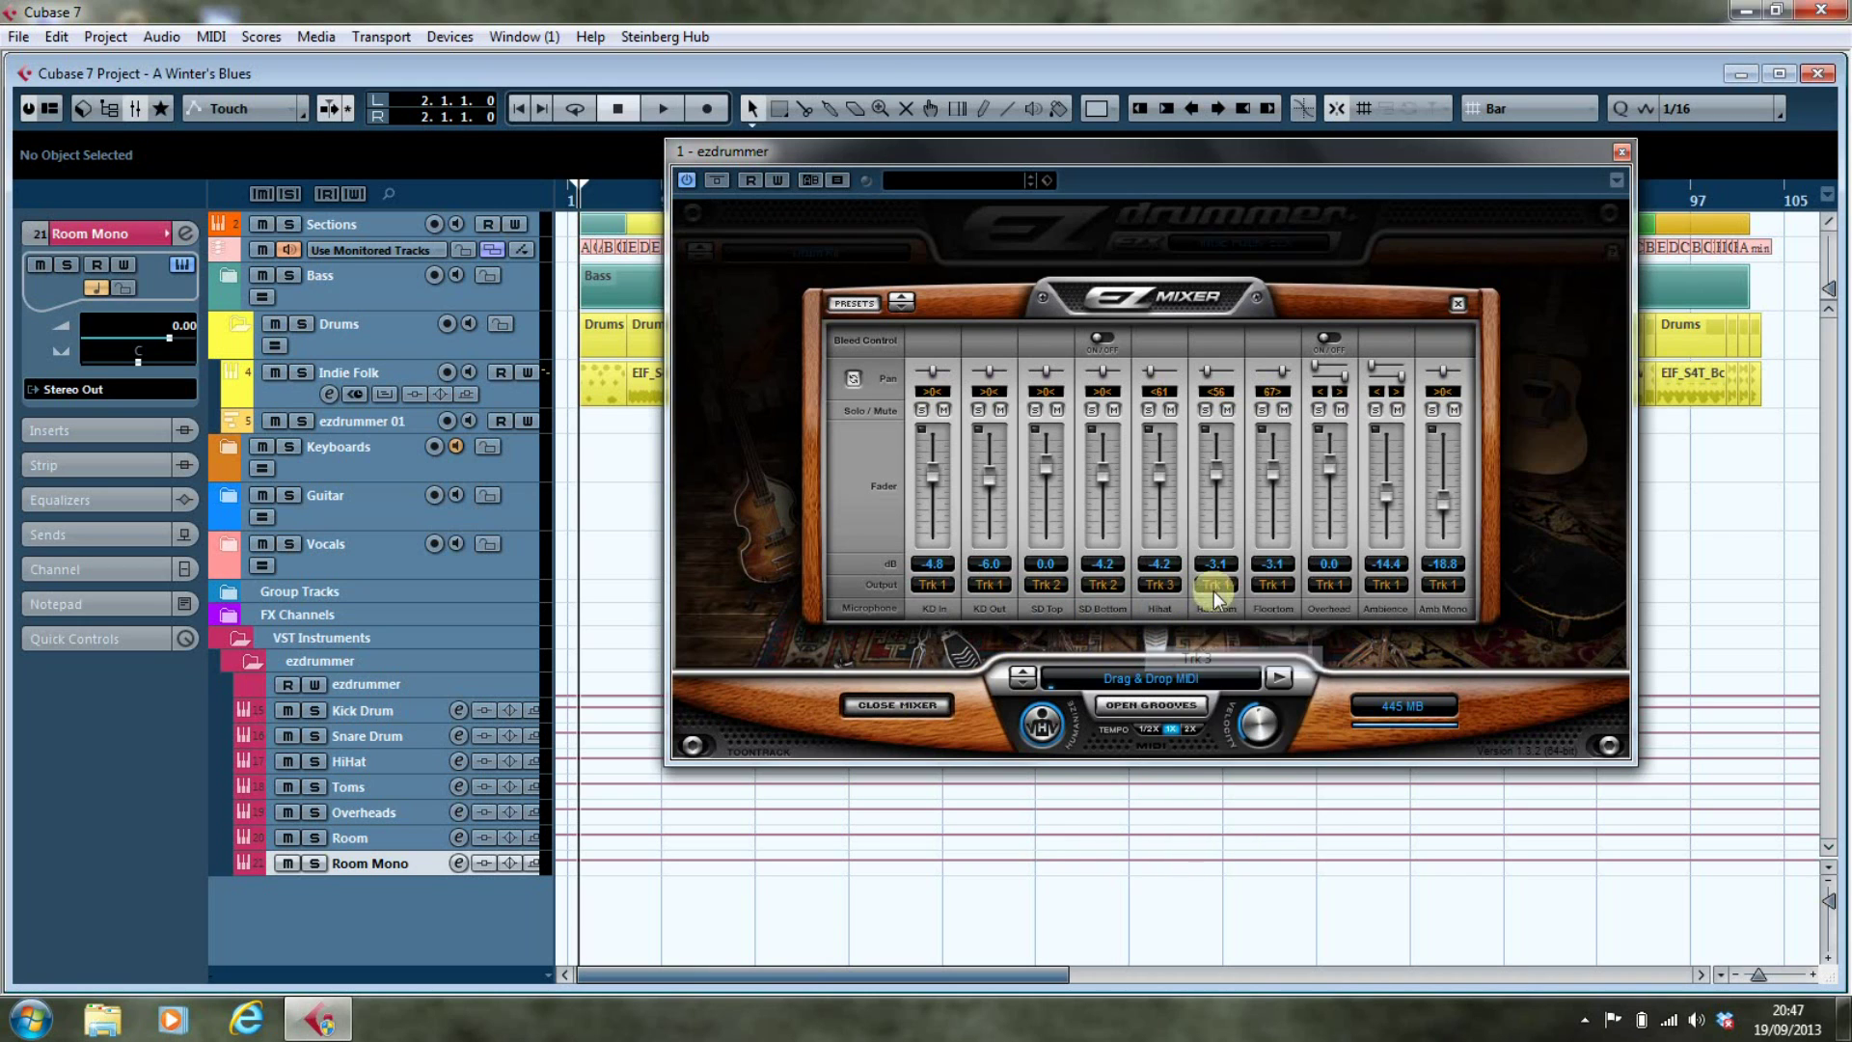
Route Racktom and Floortom to Trk 4, Overhead to Trk 5, Ambience to Trk 6, Amb Mono to Trk 7
{"action": "left_click", "coordinate": [1216, 585]}
{"action": "left_click", "coordinate": [1214, 685]}
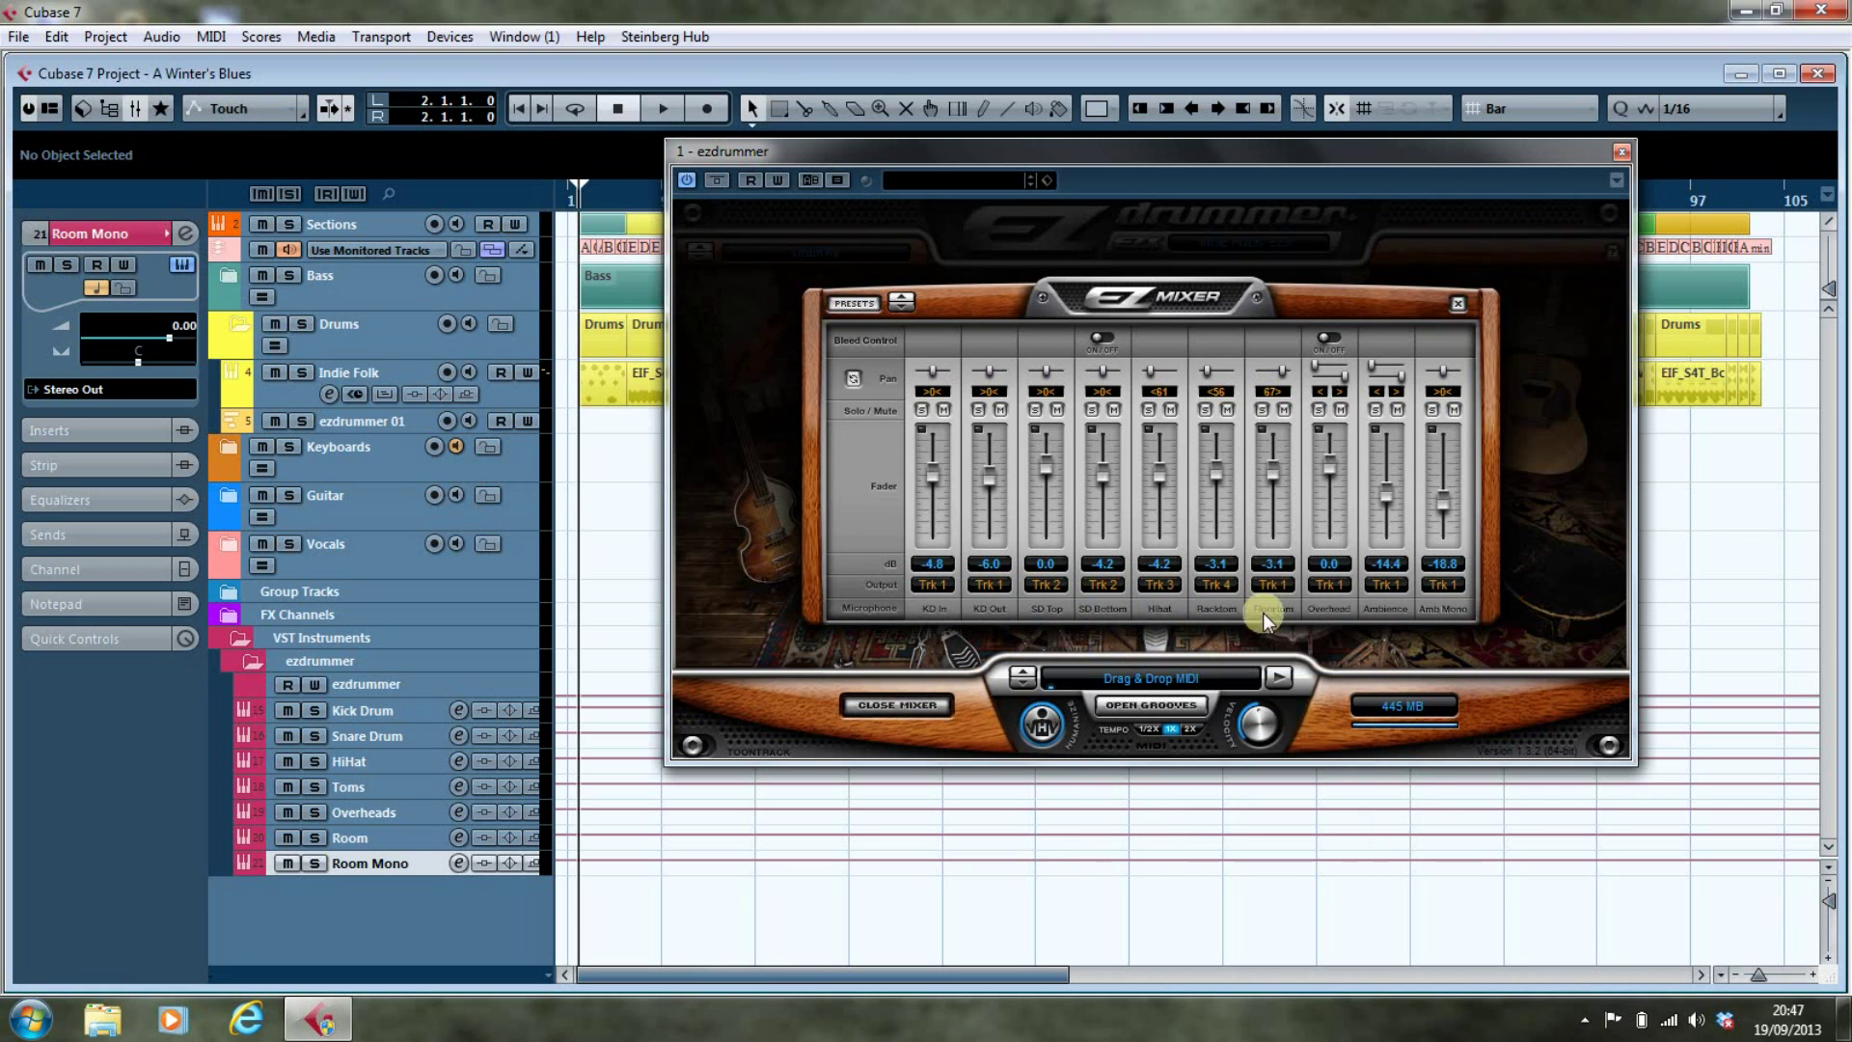
{"action": "left_click", "coordinate": [1264, 587]}
{"action": "left_click", "coordinate": [1285, 685]}
{"action": "left_click", "coordinate": [1332, 585]}
{"action": "left_click", "coordinate": [1349, 722]}
{"action": "left_click", "coordinate": [1390, 586]}
{"action": "left_click", "coordinate": [1396, 735]}
{"action": "left_click", "coordinate": [1443, 586]}
{"action": "left_click", "coordinate": [1455, 761]}
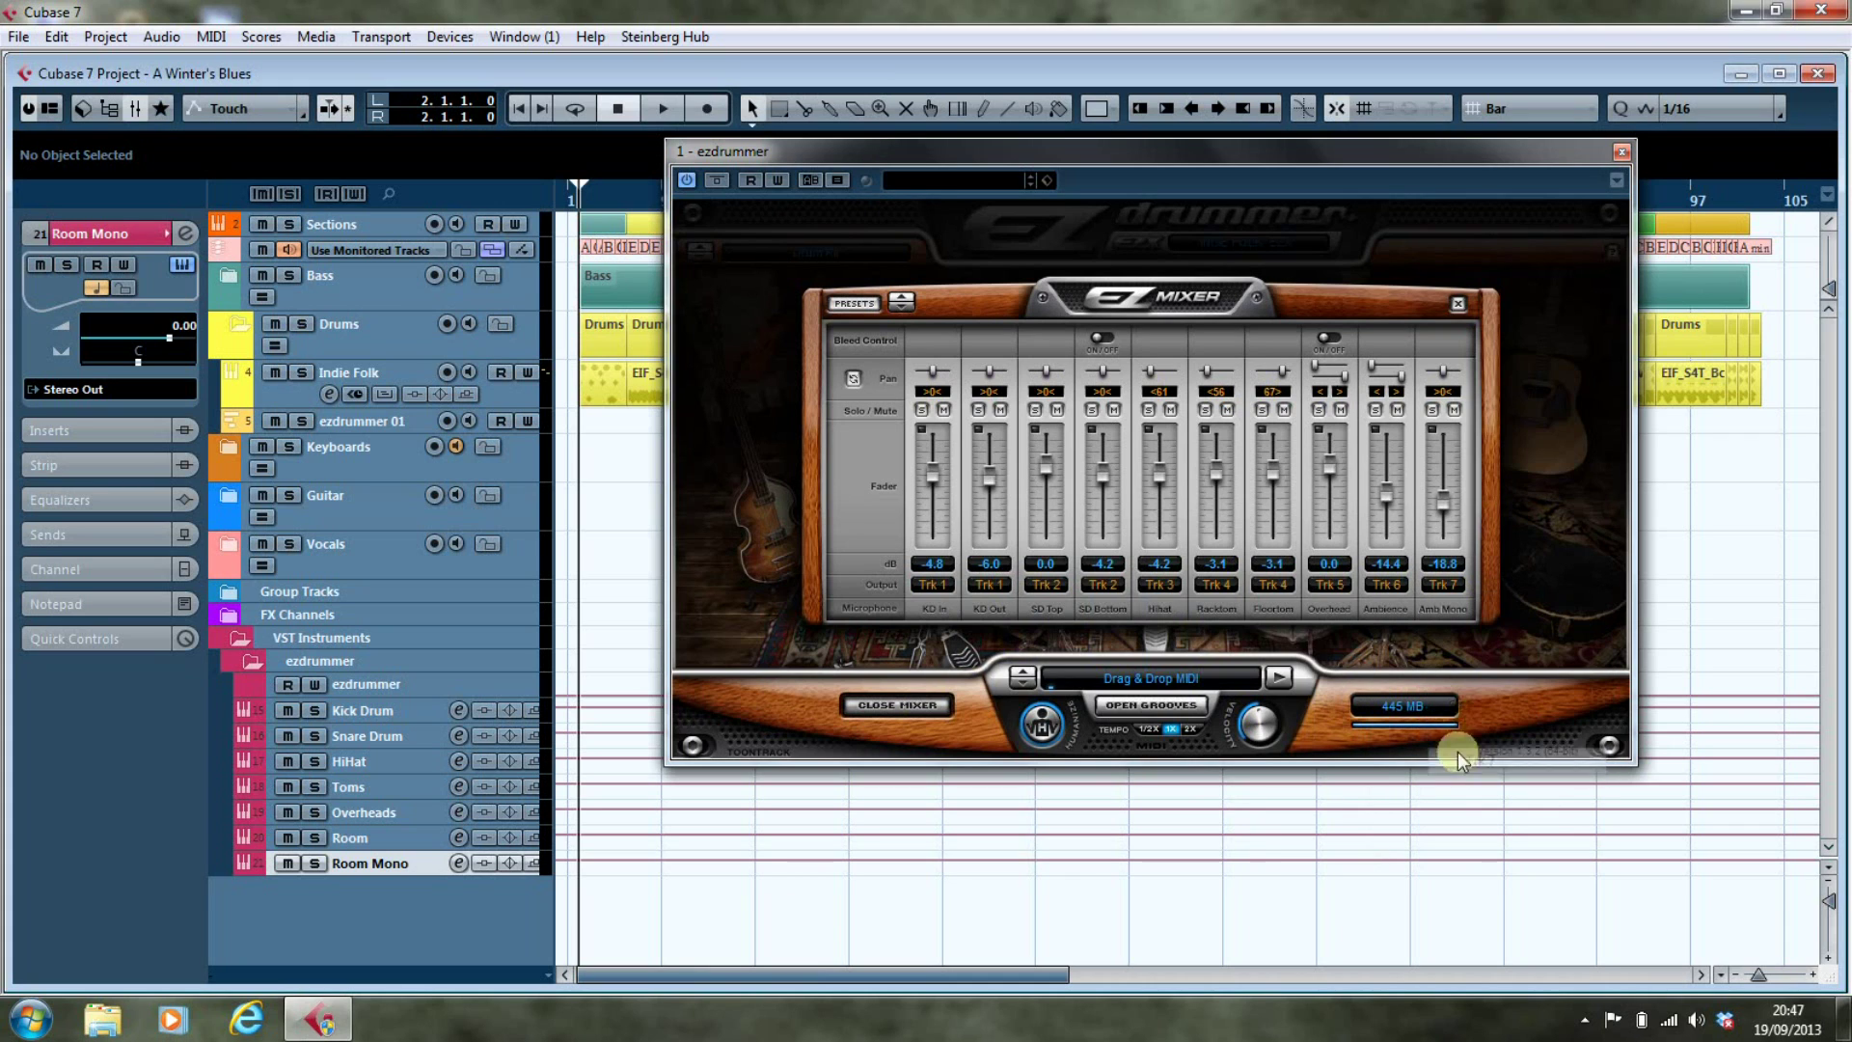
Reset the KD, snare, Hihat, tom and ambience faders to 0.0 dB and centre the Hihat pan
{"action": "left_click", "coordinate": [855, 304]}
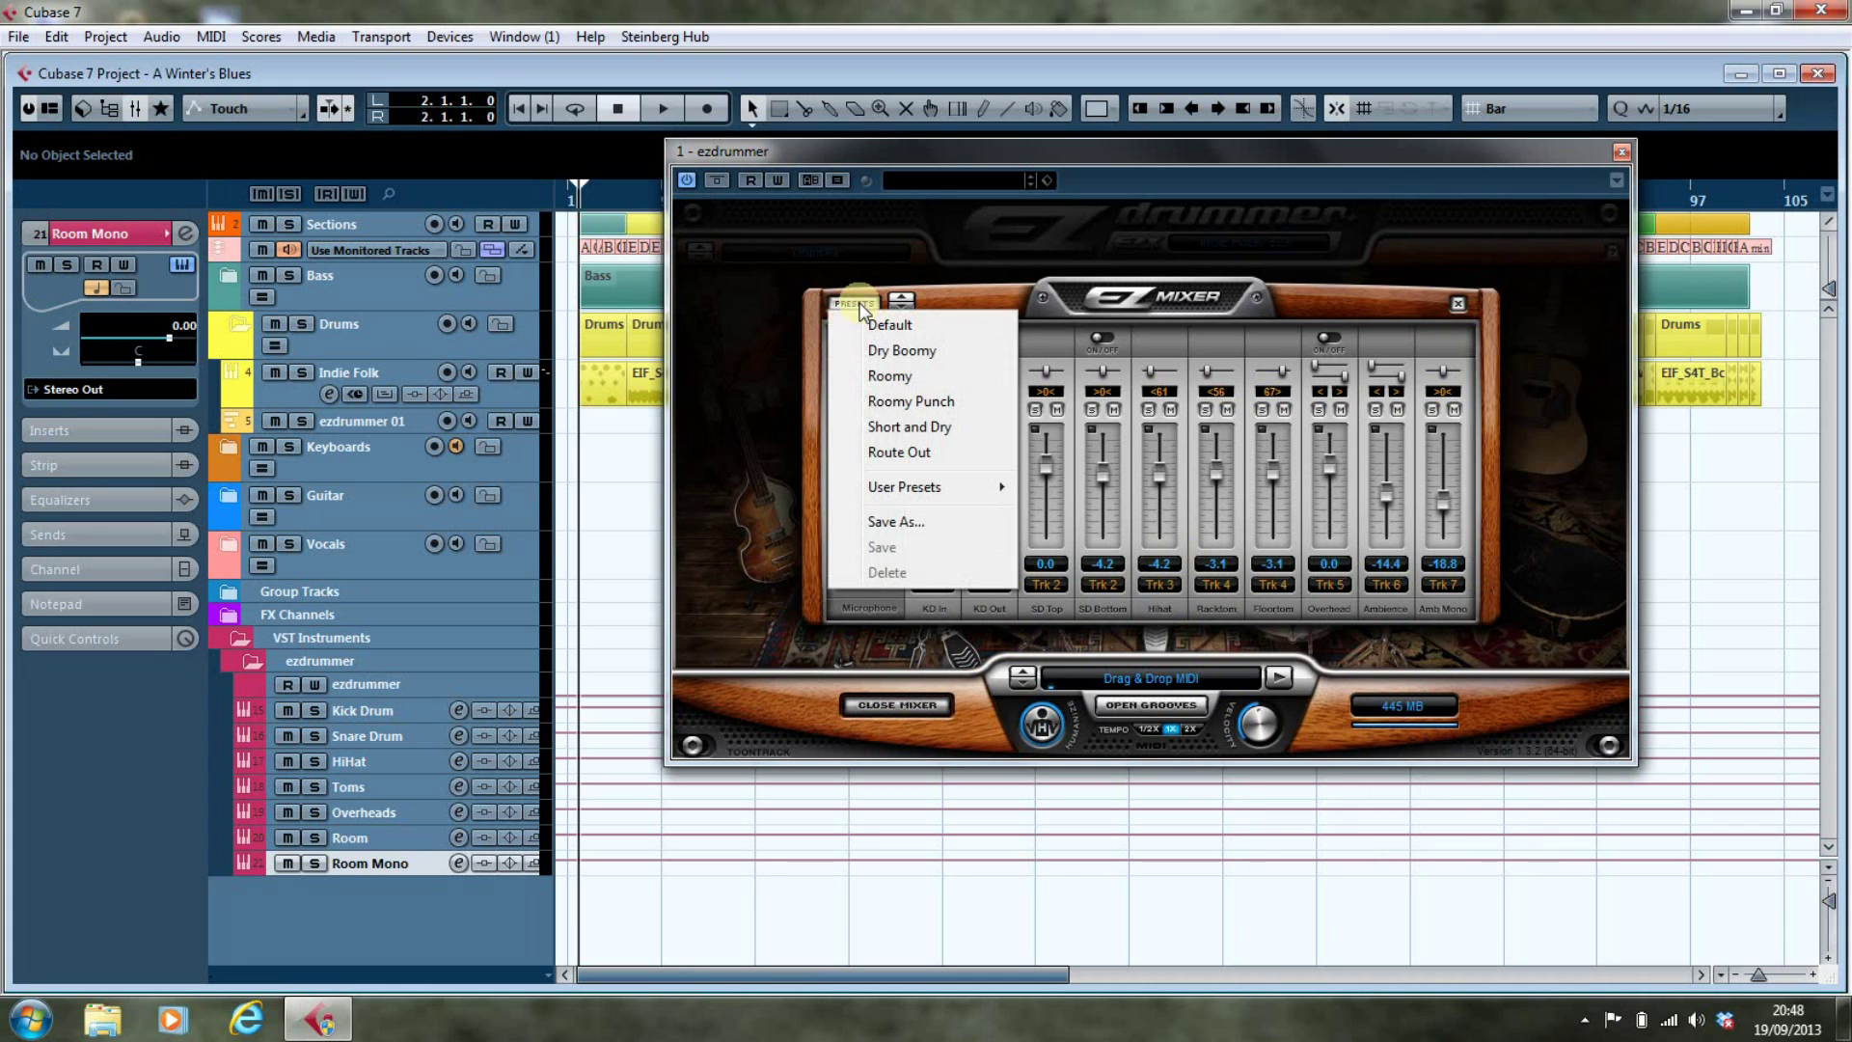
{"action": "left_click", "coordinate": [994, 296]}
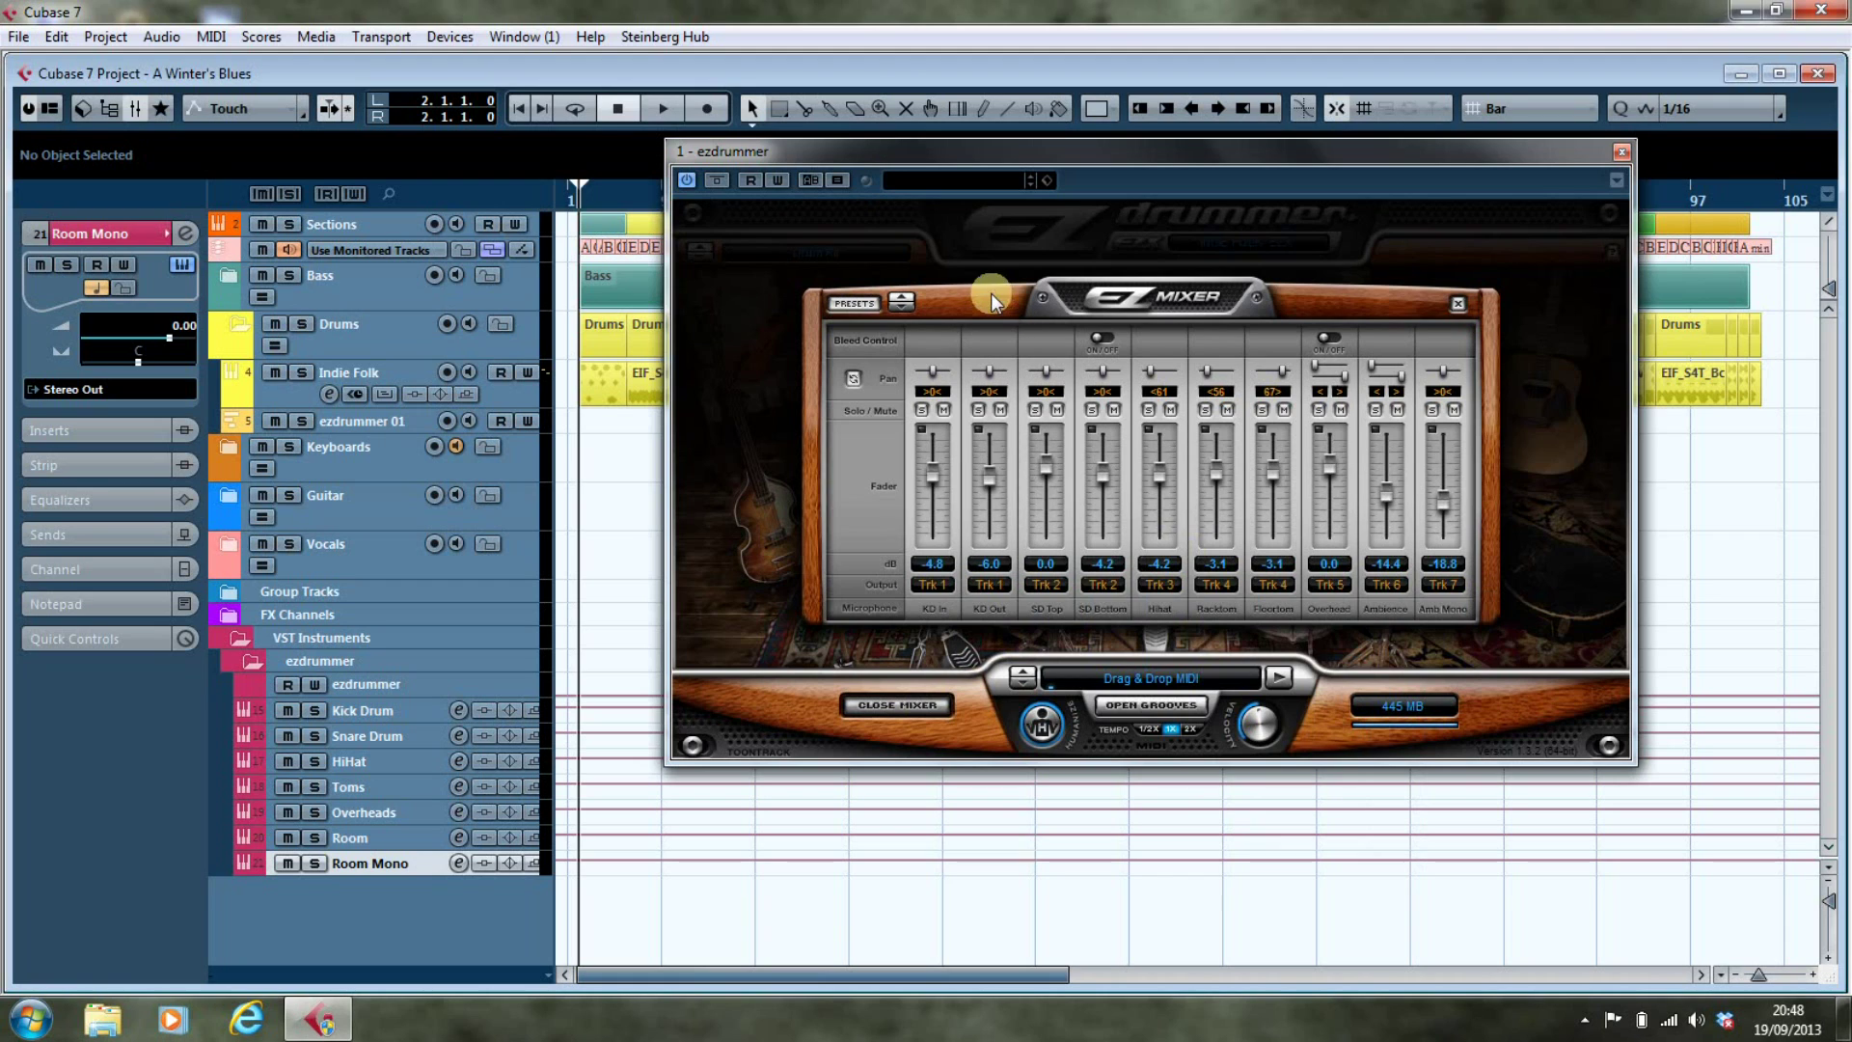
{"action": "left_click", "coordinate": [930, 473], "text": "ctrl"}
{"action": "left_click", "coordinate": [989, 472], "text": "ctrl"}
{"action": "left_click", "coordinate": [1102, 471], "text": "ctrl"}
{"action": "left_click", "coordinate": [1159, 473], "text": "ctrl"}
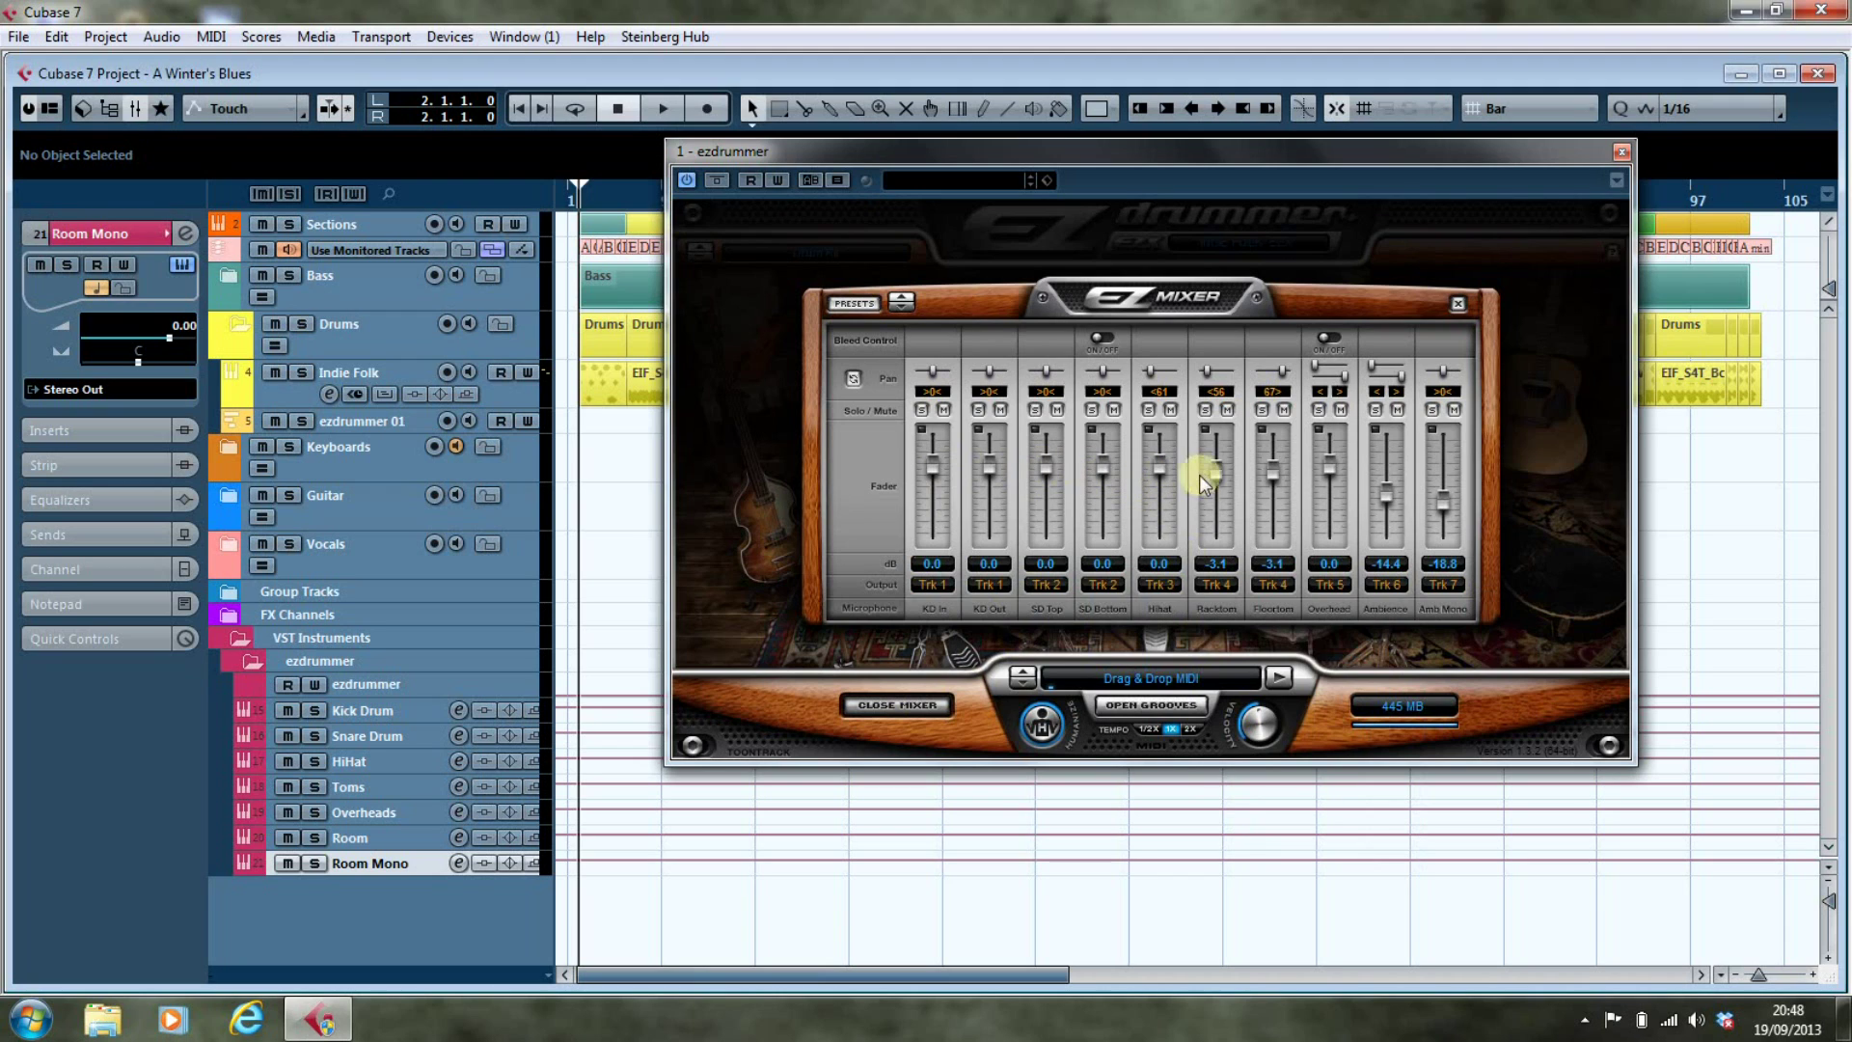
{"action": "left_click", "coordinate": [1214, 473], "text": "ctrl"}
{"action": "left_click", "coordinate": [1269, 470], "text": "ctrl"}
{"action": "left_click", "coordinate": [1389, 495], "text": "ctrl"}
{"action": "left_click", "coordinate": [1444, 500], "text": "ctrl"}
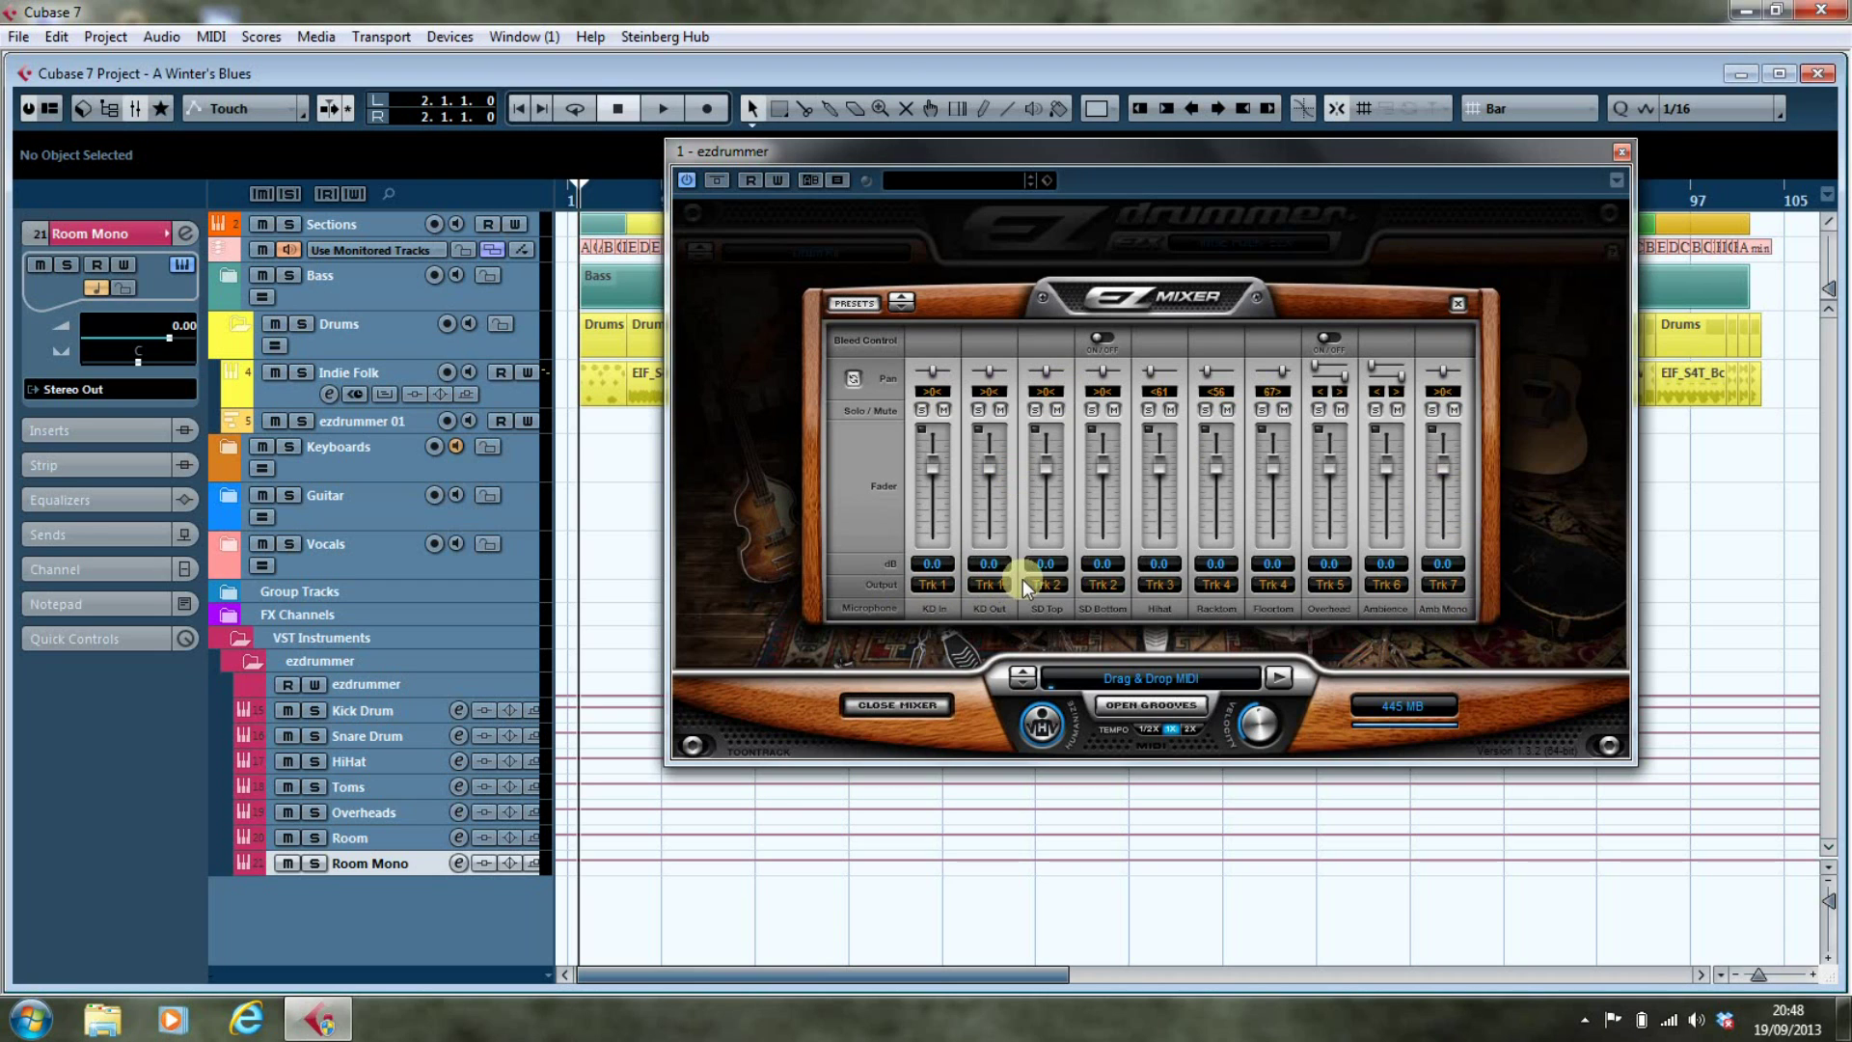
{"action": "left_click", "coordinate": [1154, 371], "text": "ctrl"}
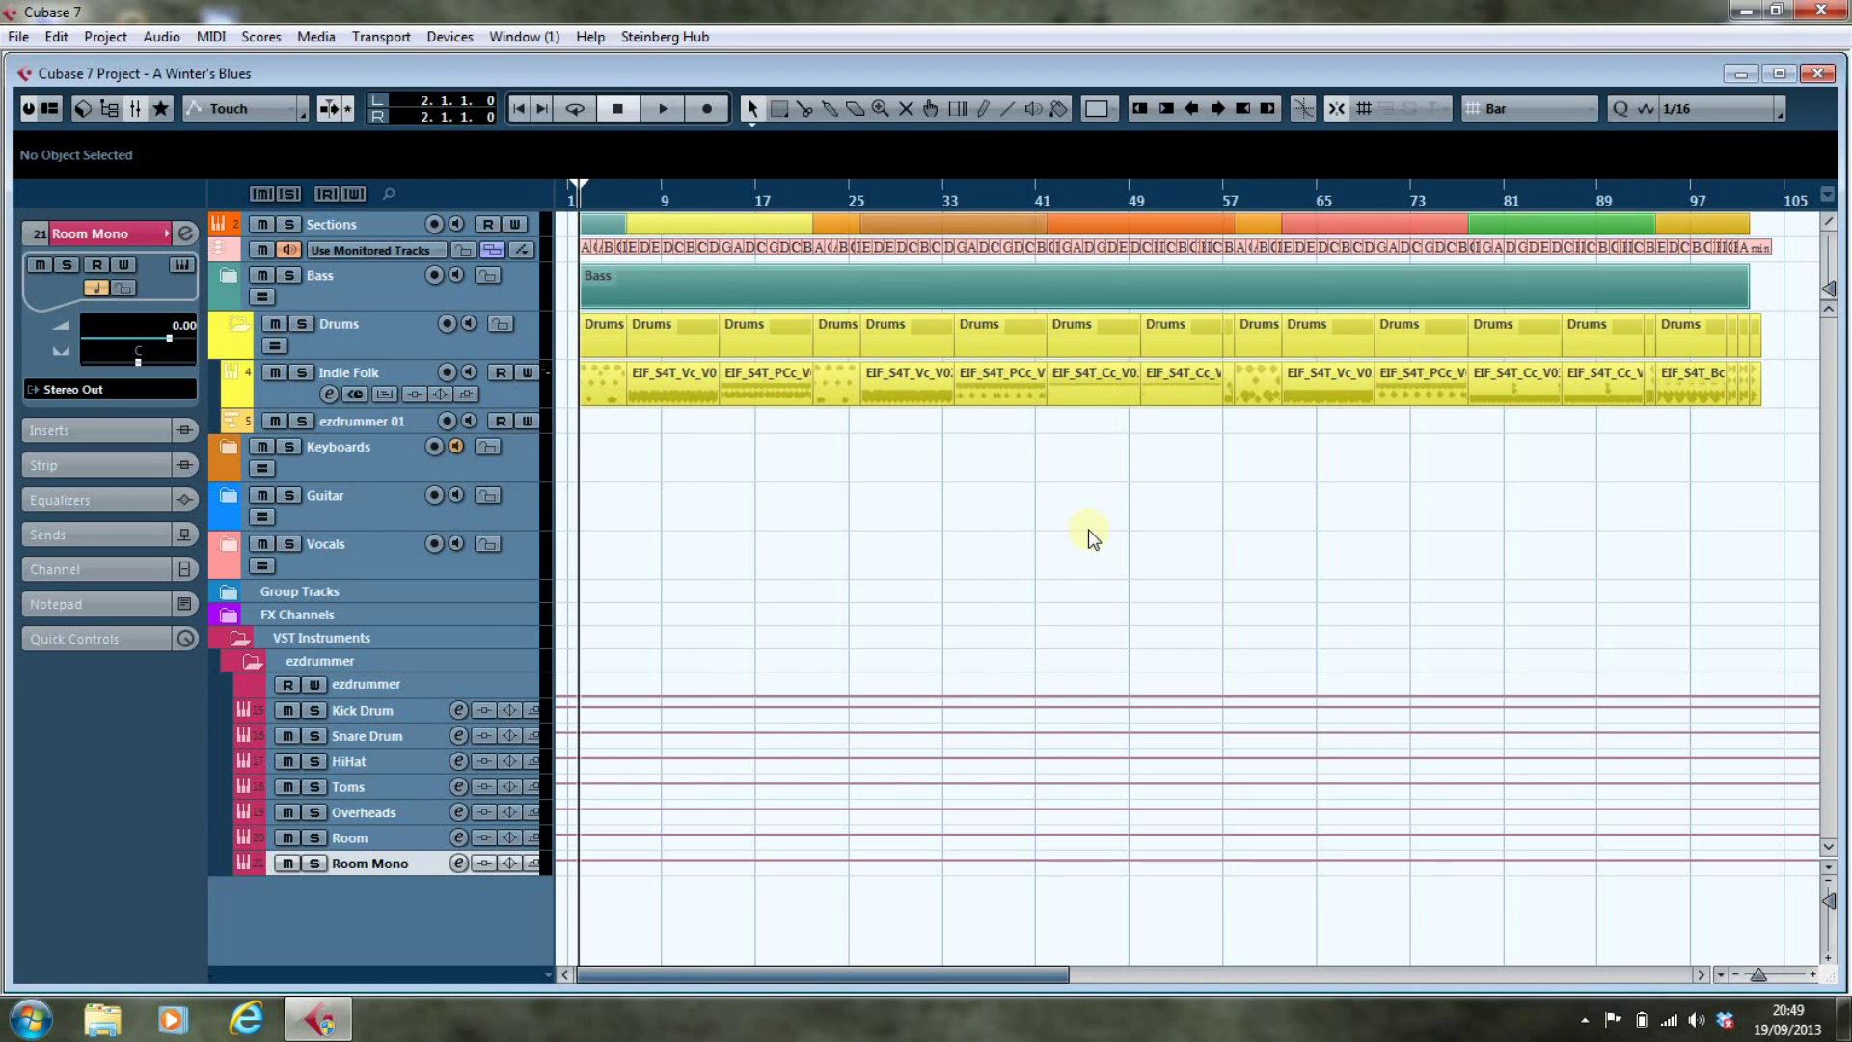
Review the new drum channels in MixConsole with F3, then return to the arrangement
{"action": "key", "text": "F3"}
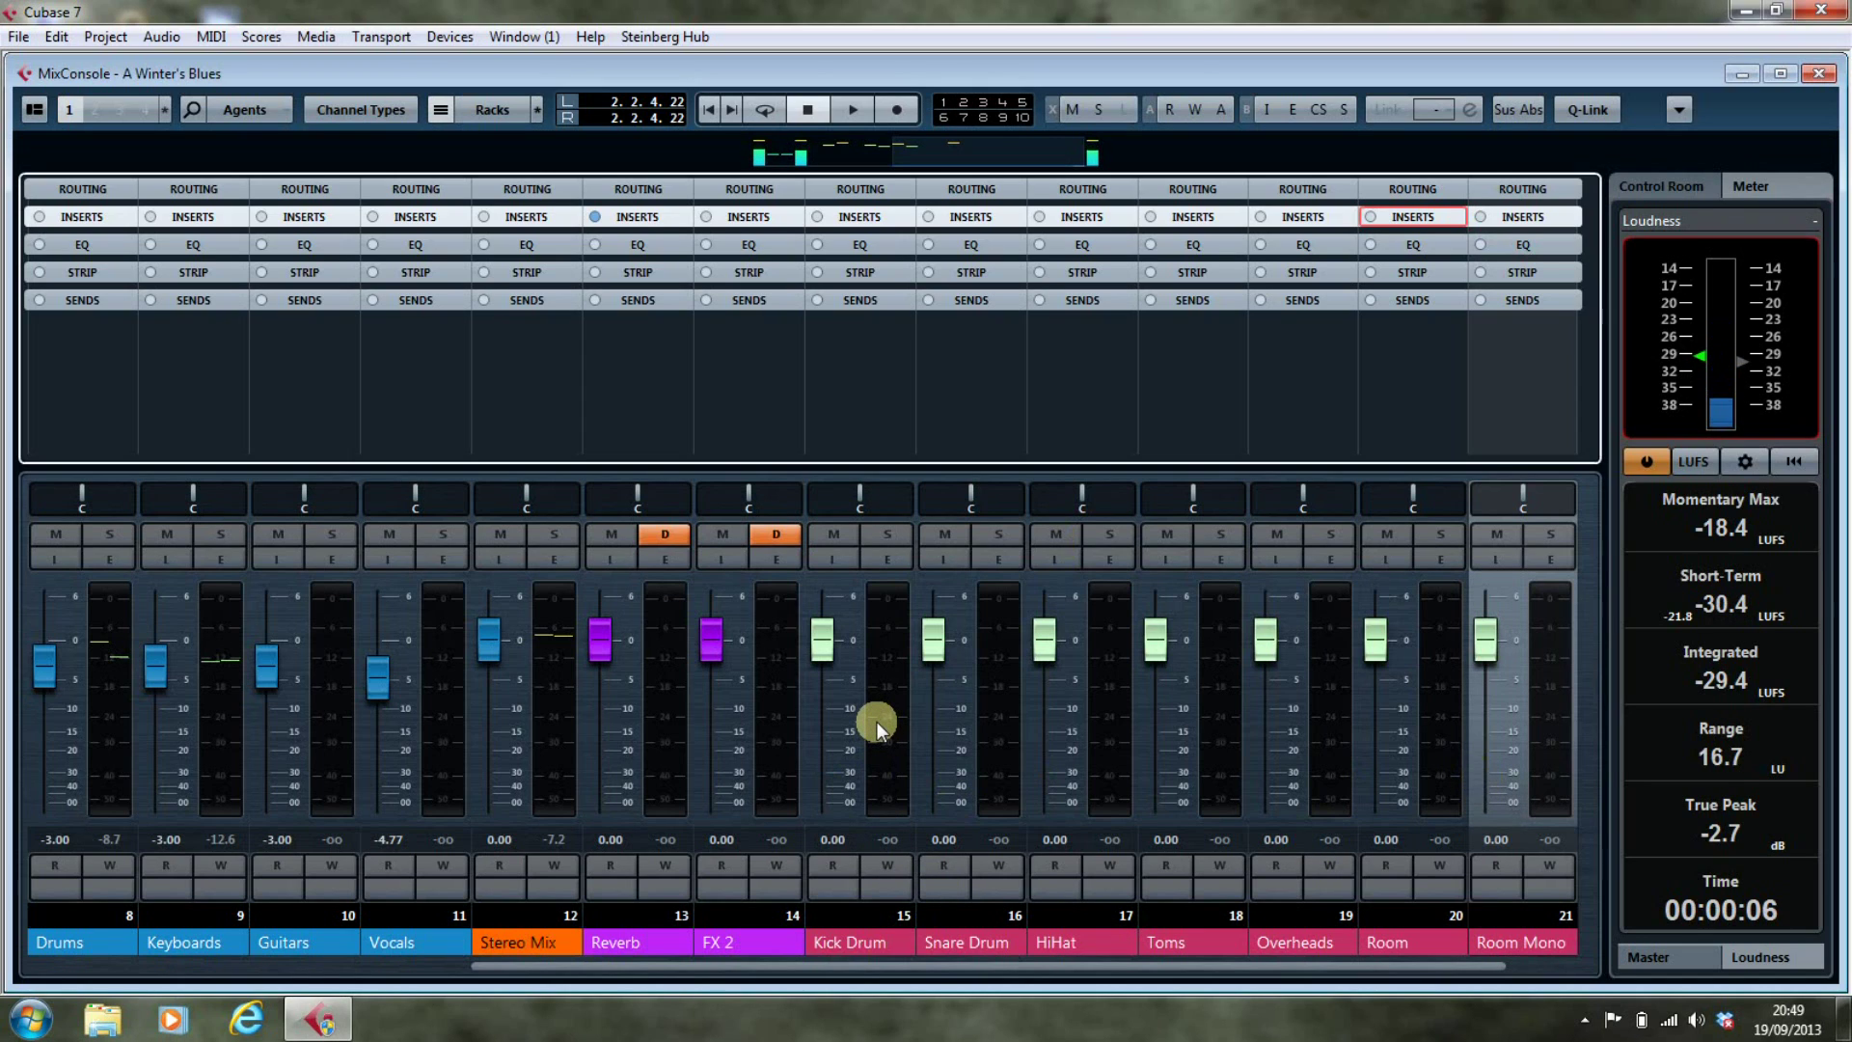
{"action": "key", "text": "F3"}
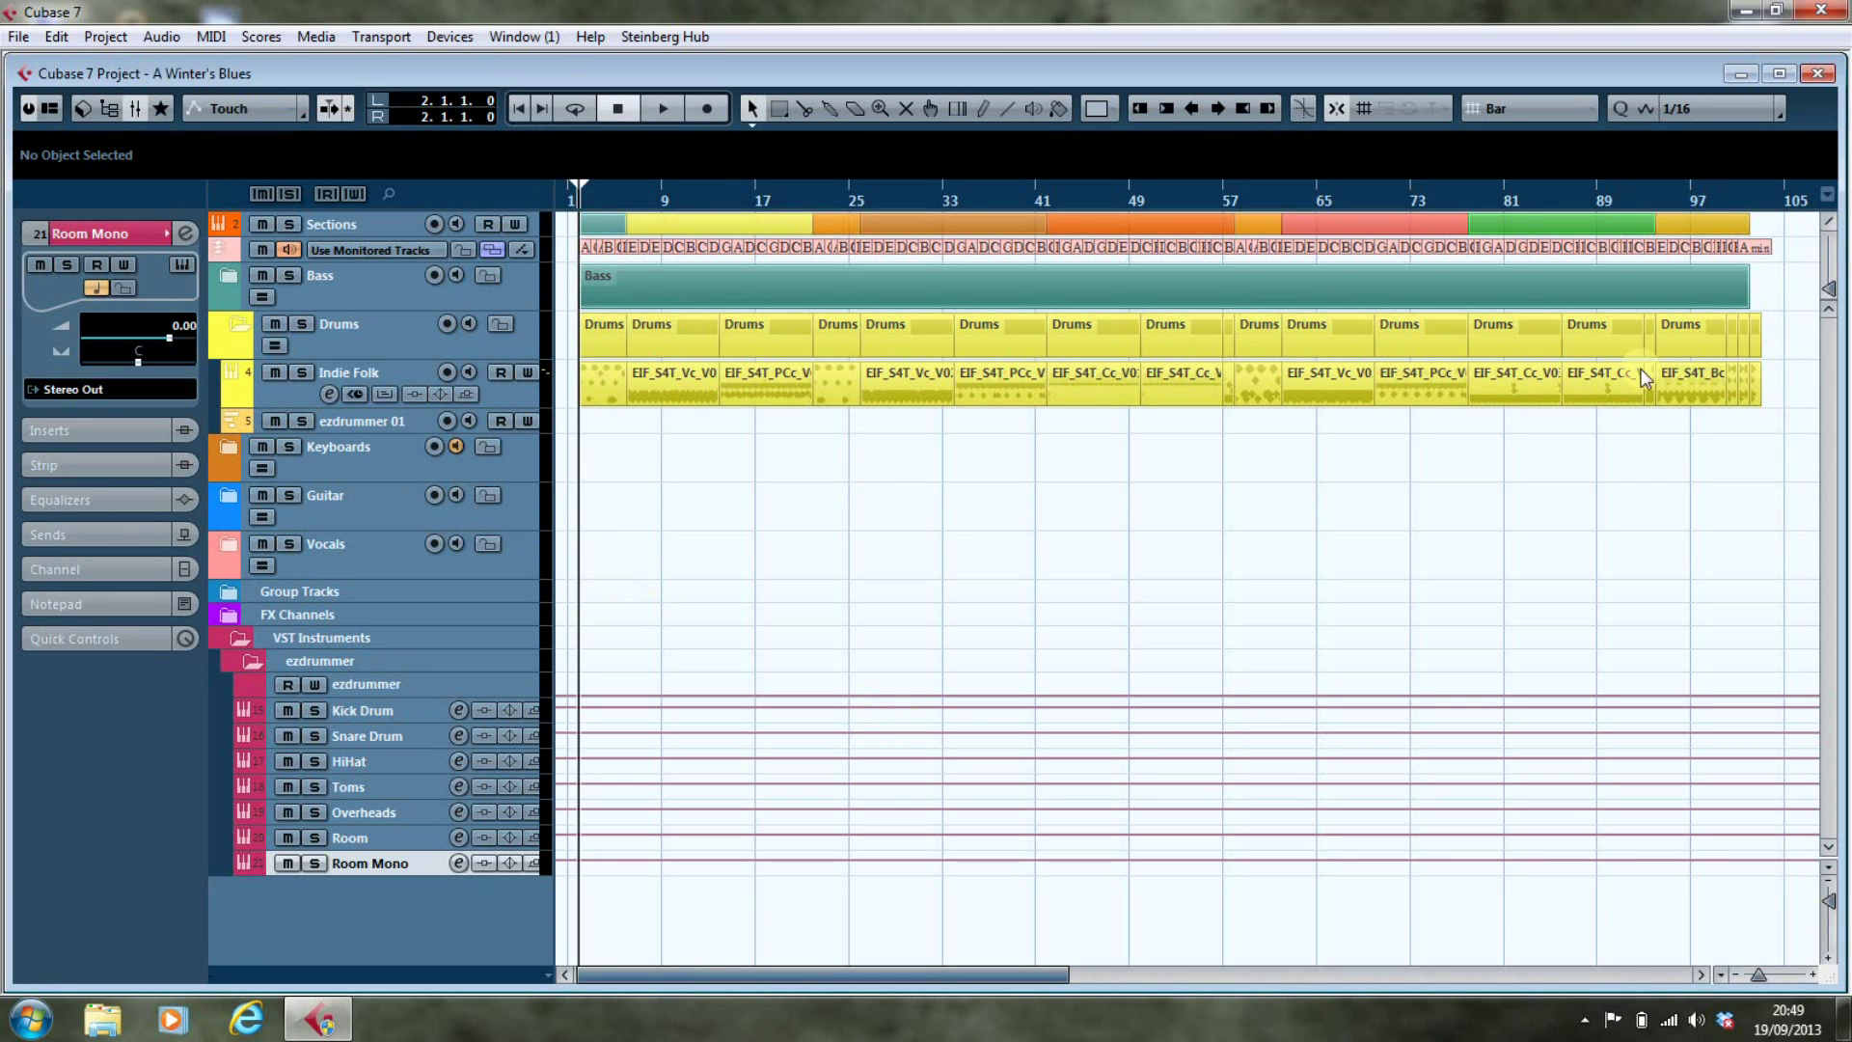
Select the Indie Folk MIDI parts and rename the ezdrummer 01 track to 'Drum MIDI'
{"action": "left_click_drag", "start_coordinate": [1772, 389], "coordinate": [588, 432]}
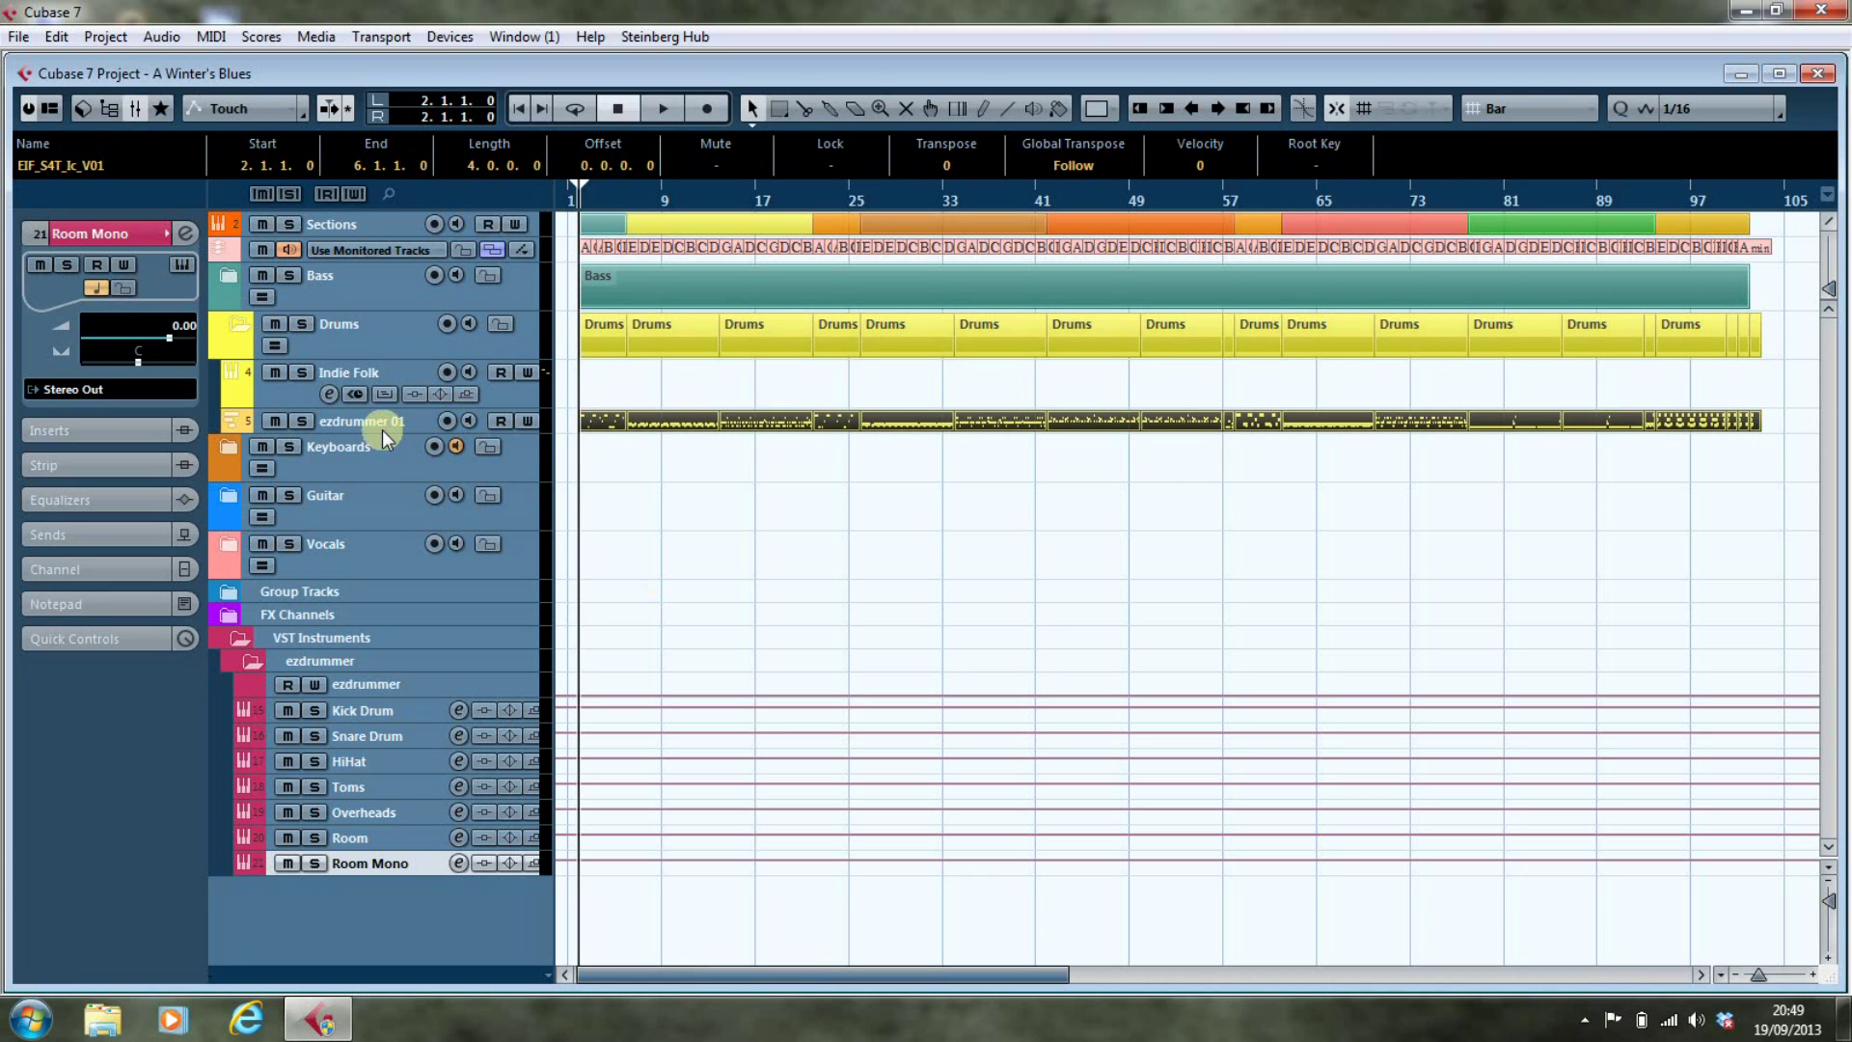
{"action": "left_click", "coordinate": [380, 423]}
{"action": "double_click", "coordinate": [384, 421]}
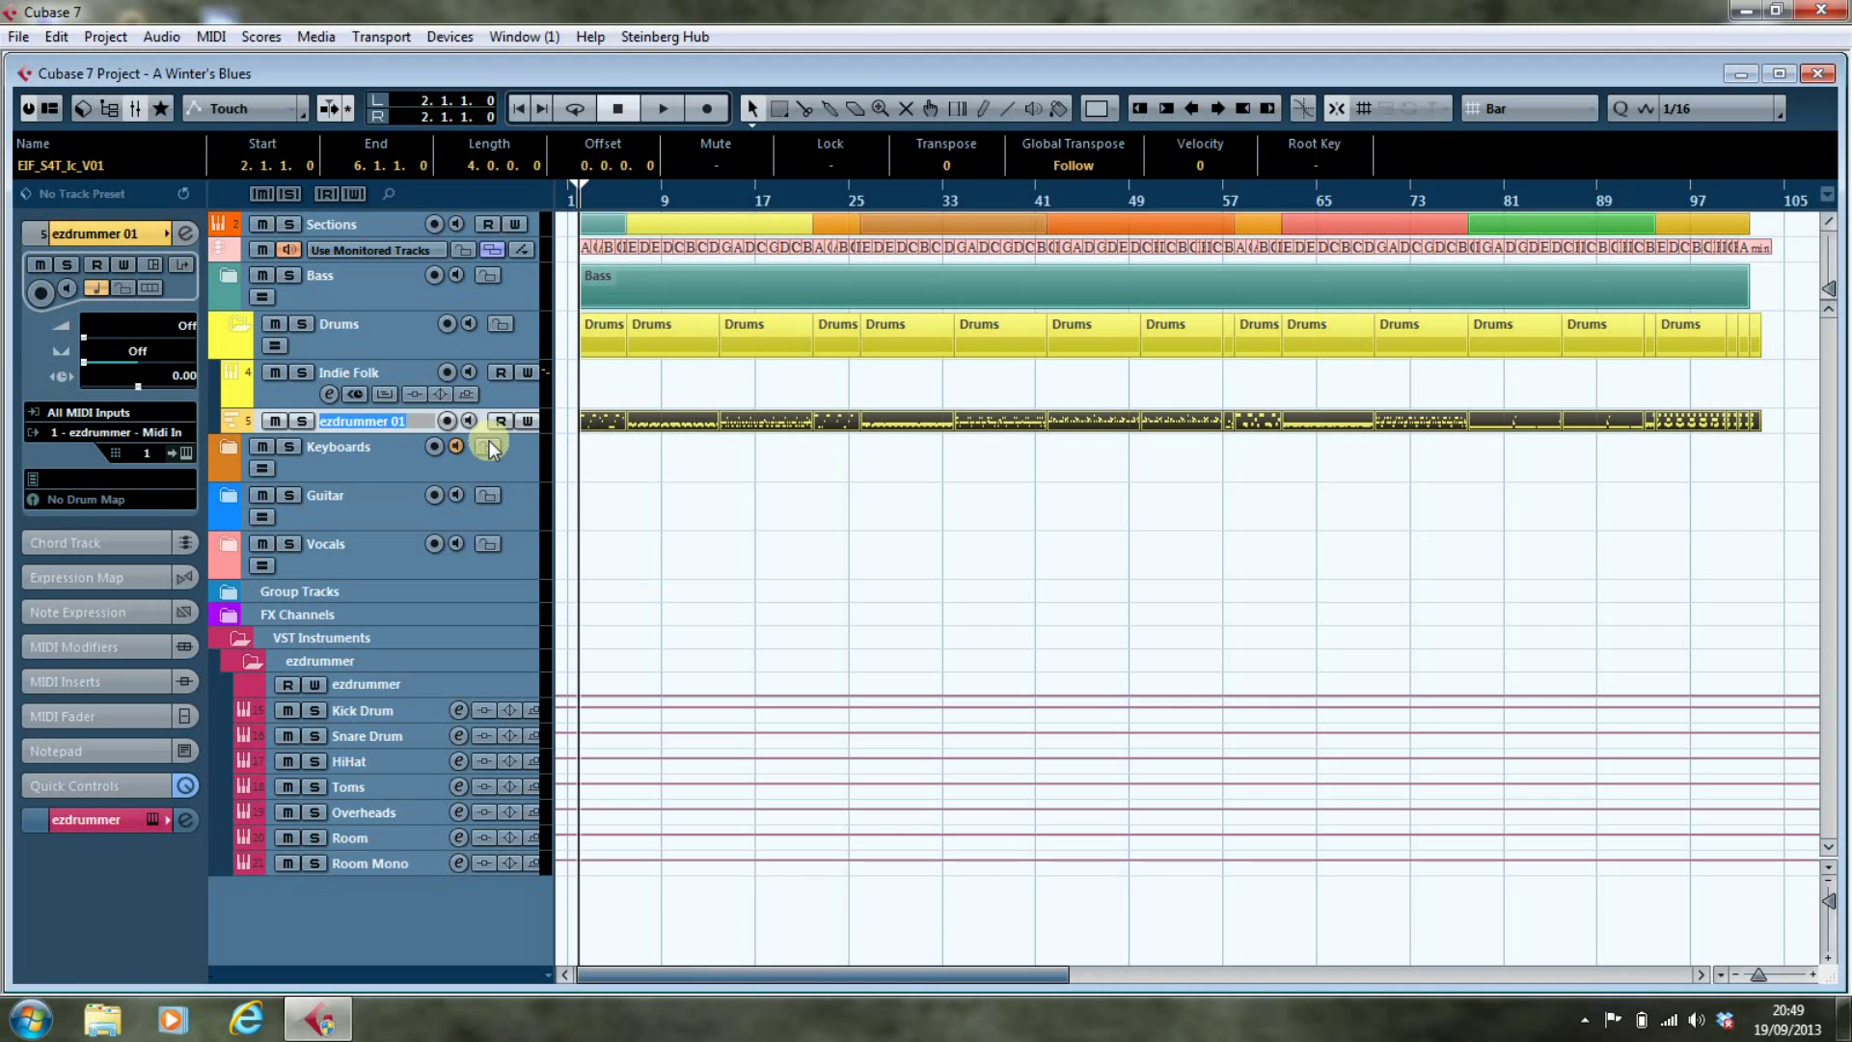
{"action": "type", "text": "INdie"}
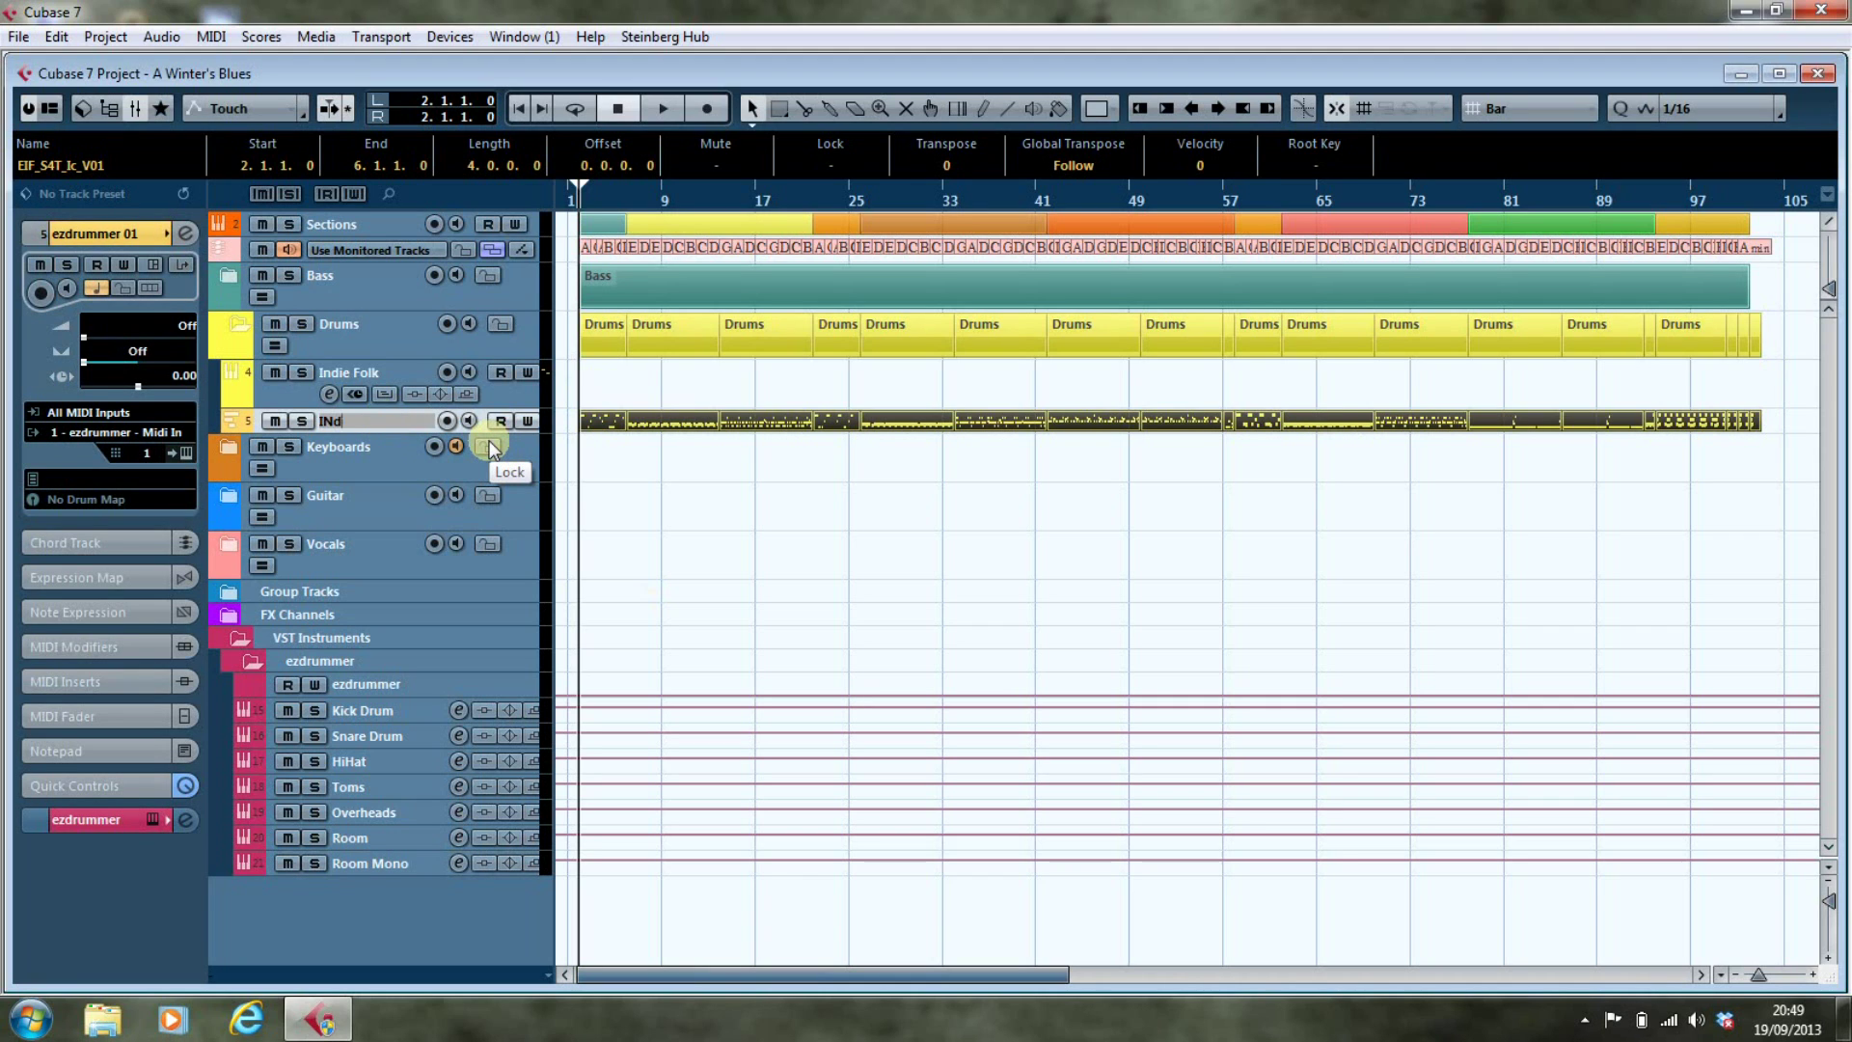
{"action": "key", "text": "BackSpace"}
{"action": "key", "text": "BackSpace"}
{"action": "key", "text": "BackSpace"}
{"action": "key", "text": "BackSpace"}
{"action": "type", "text": "Drum MID"}
{"action": "key", "text": "Return"}
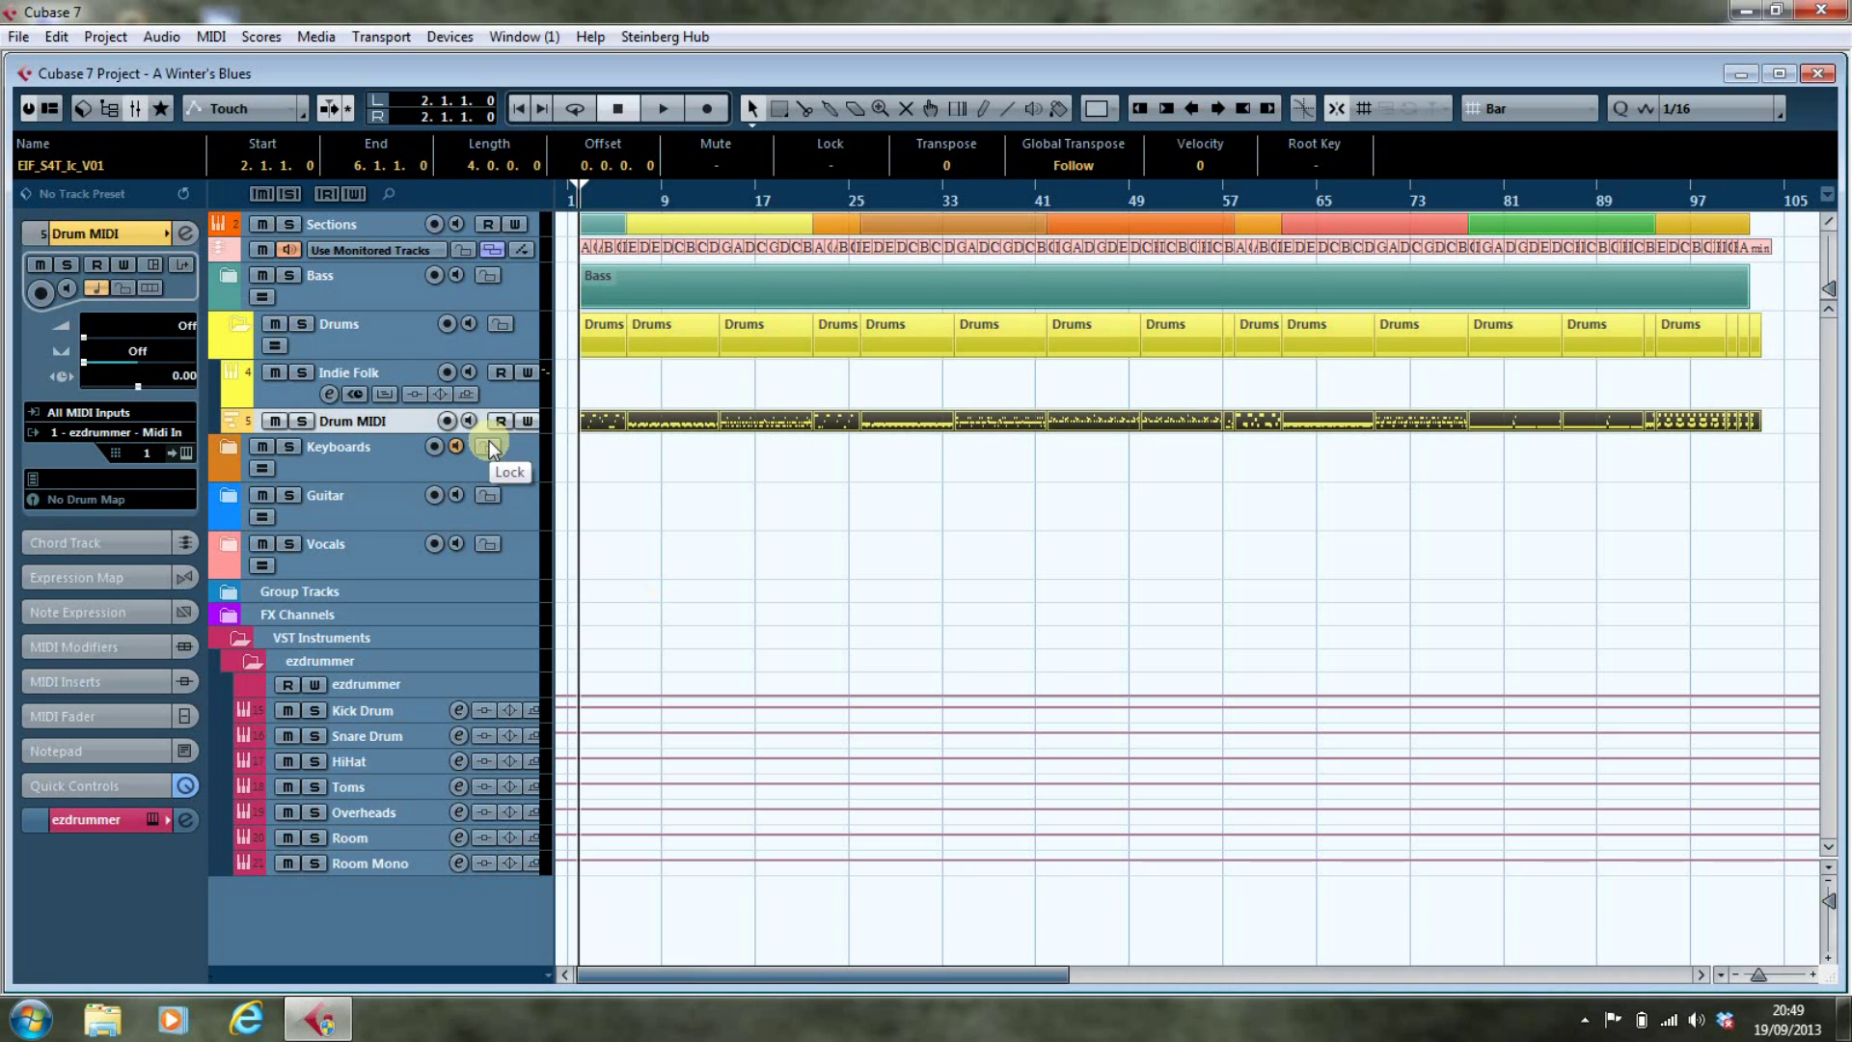
Remove the Indie Folk track and drag the ezdrummer folder into the Drums folder
{"action": "left_click", "coordinate": [380, 366]}
{"action": "right_click", "coordinate": [380, 366]}
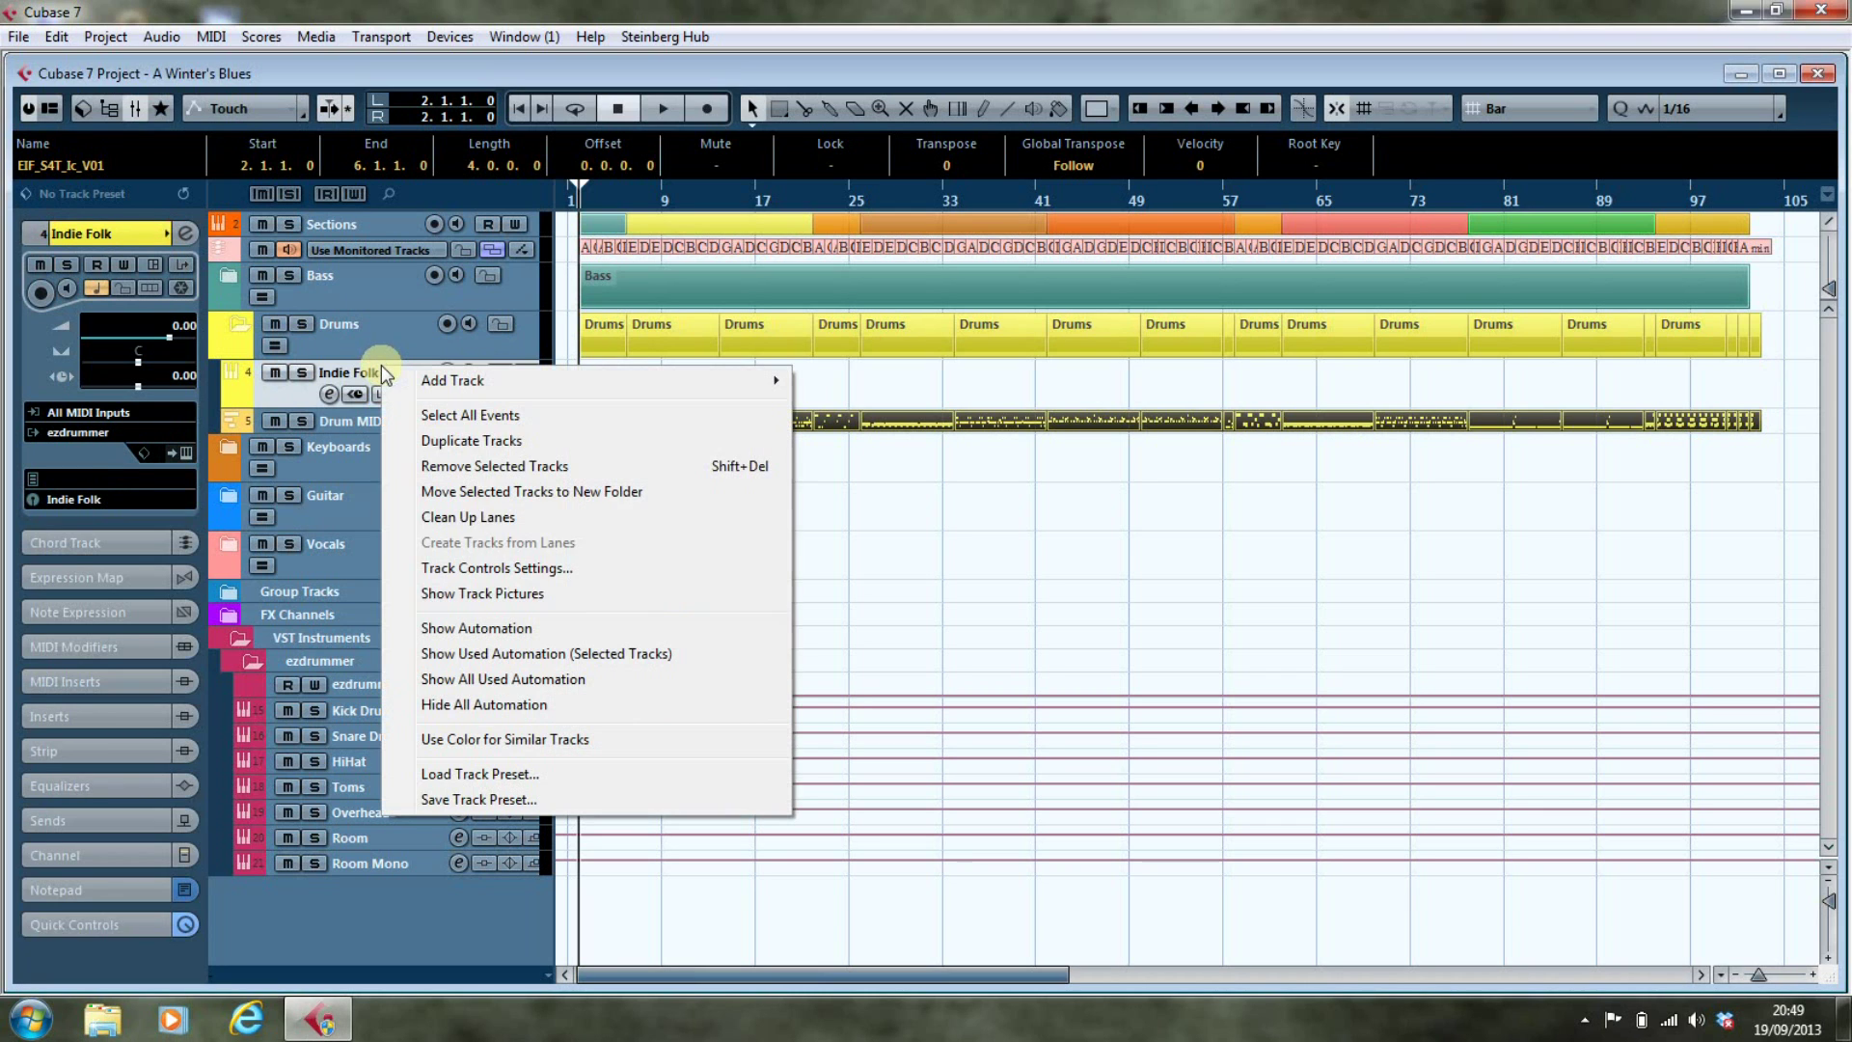
{"action": "left_click", "coordinate": [484, 466]}
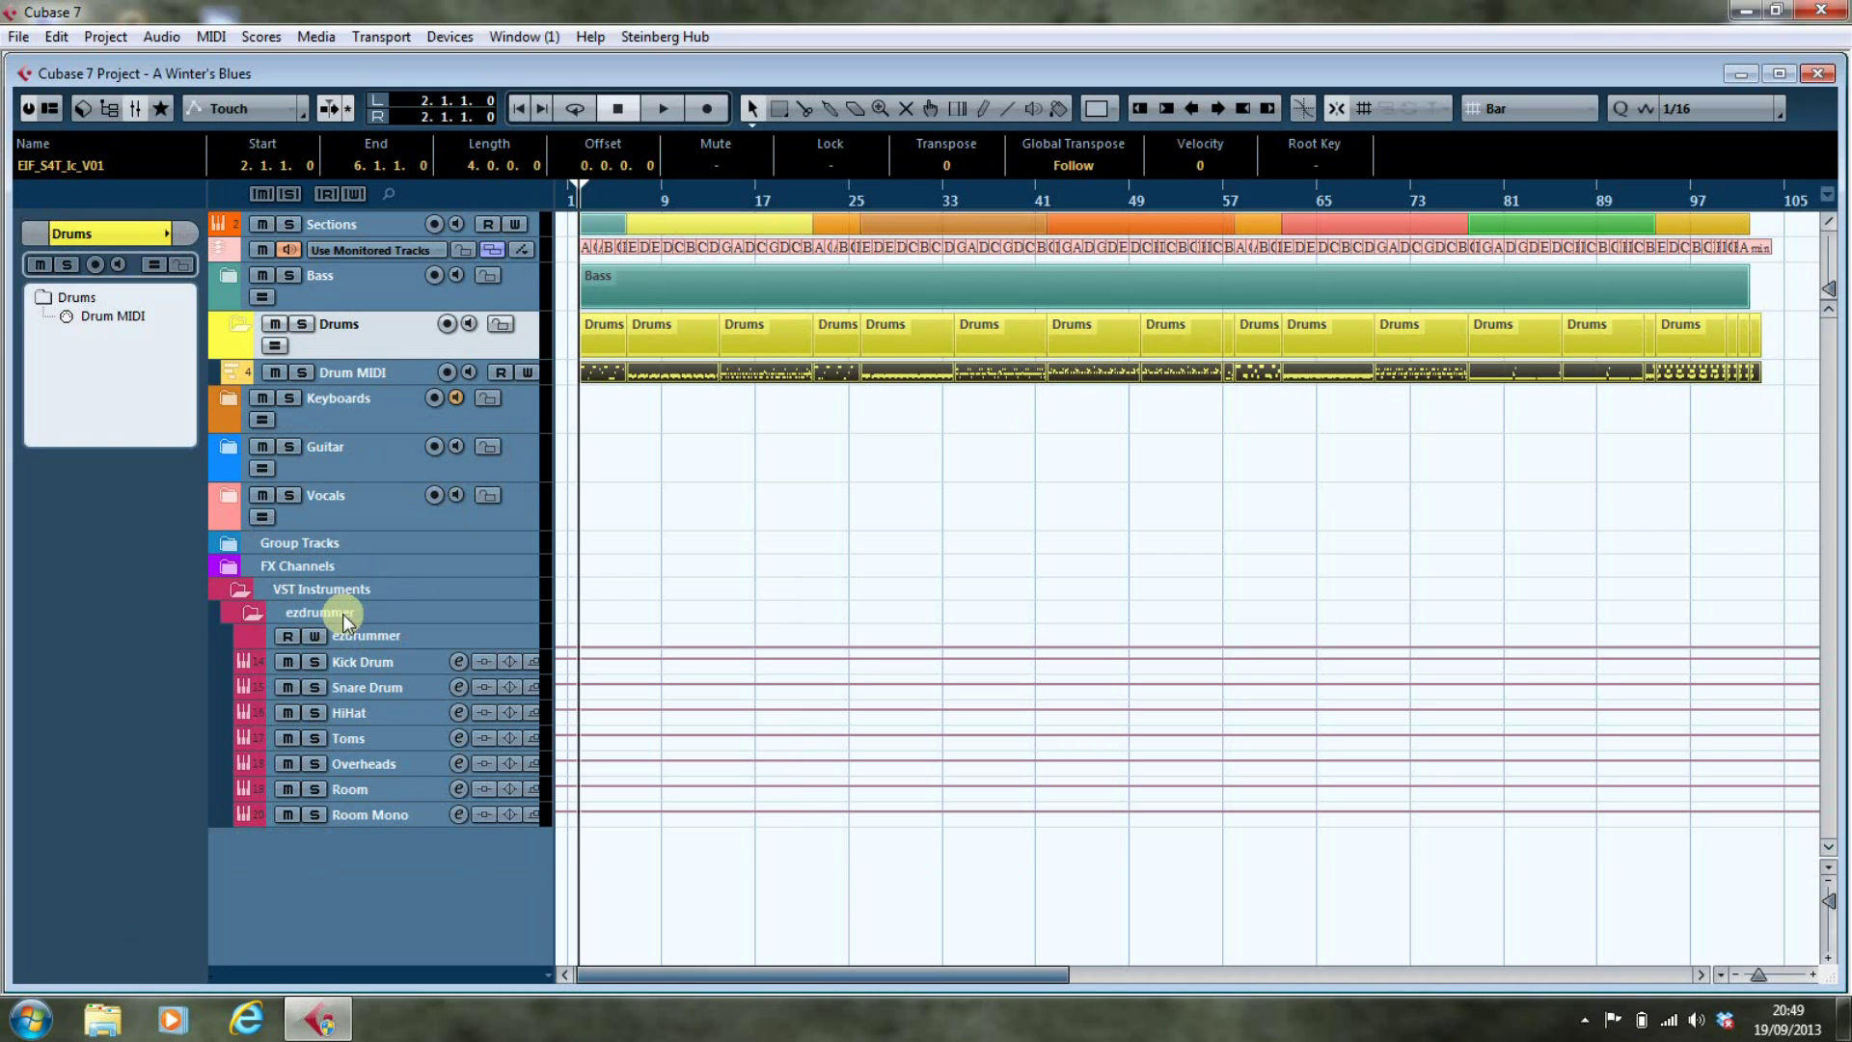
{"action": "left_click_drag", "start_coordinate": [343, 614], "coordinate": [351, 352]}
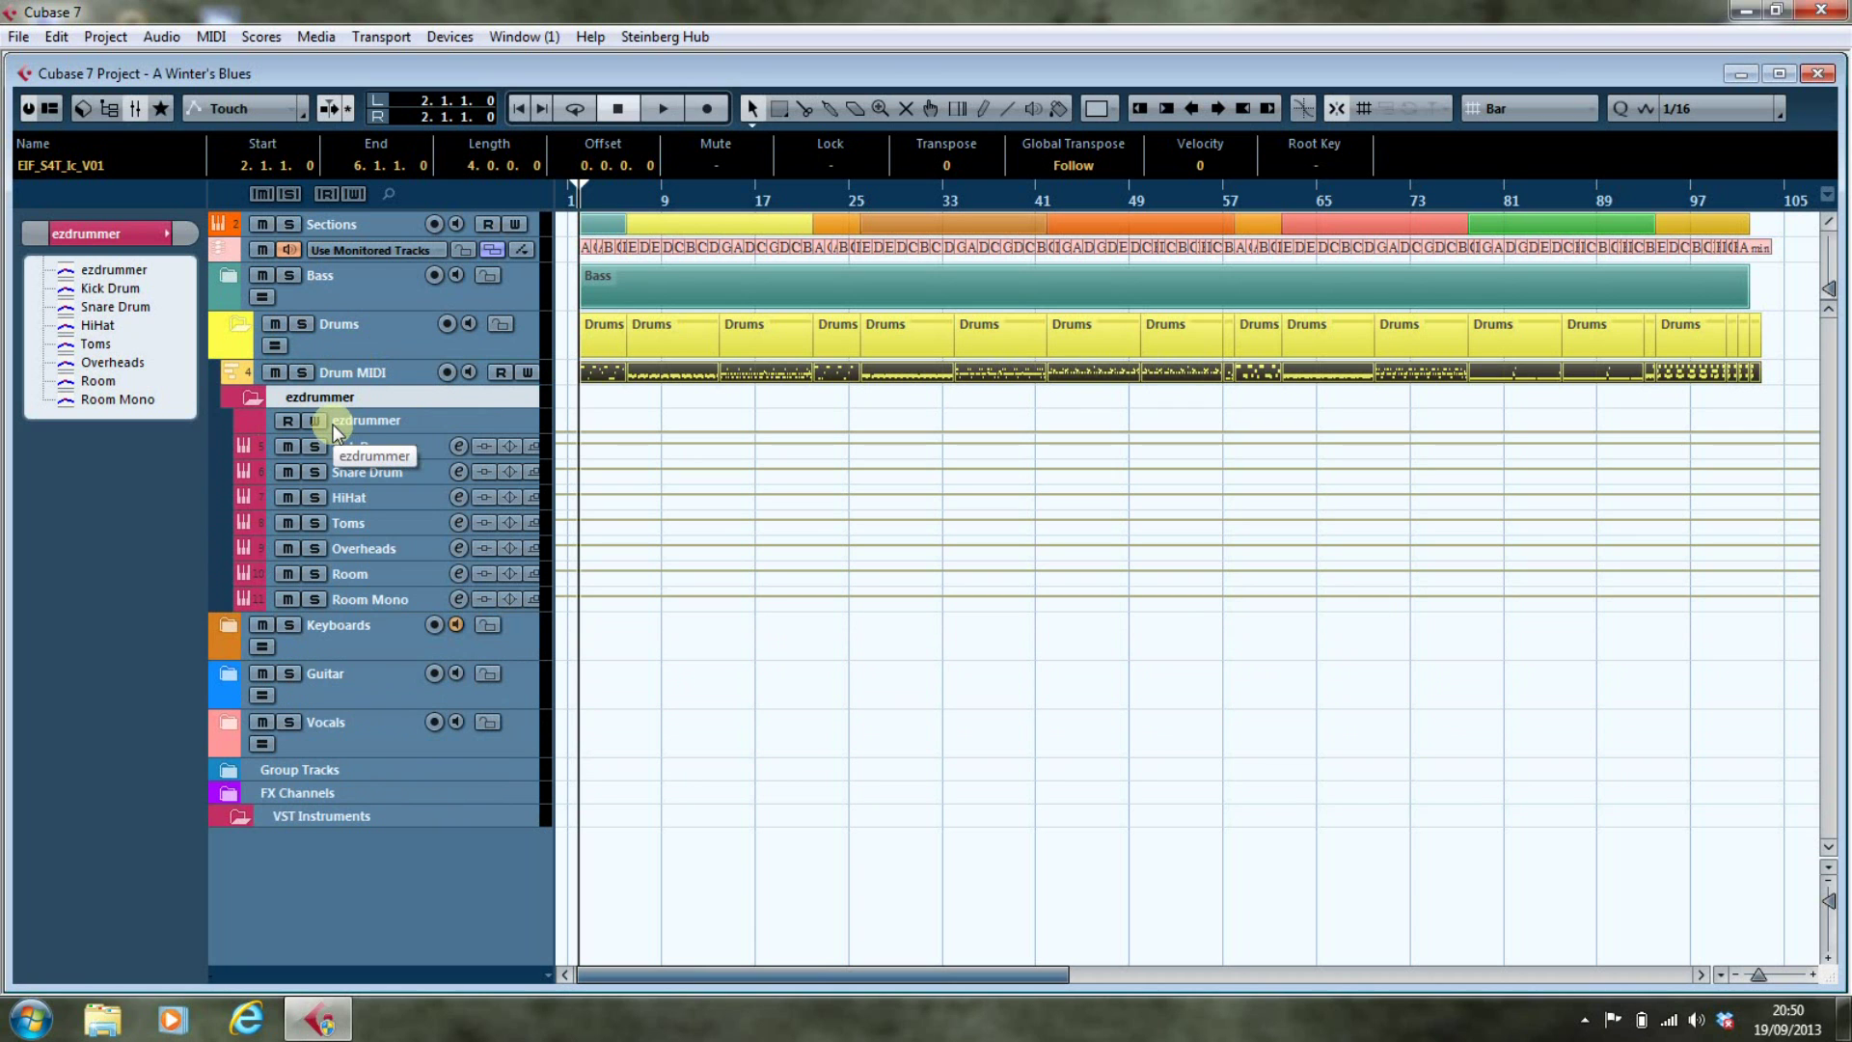
{"action": "key", "text": "F3"}
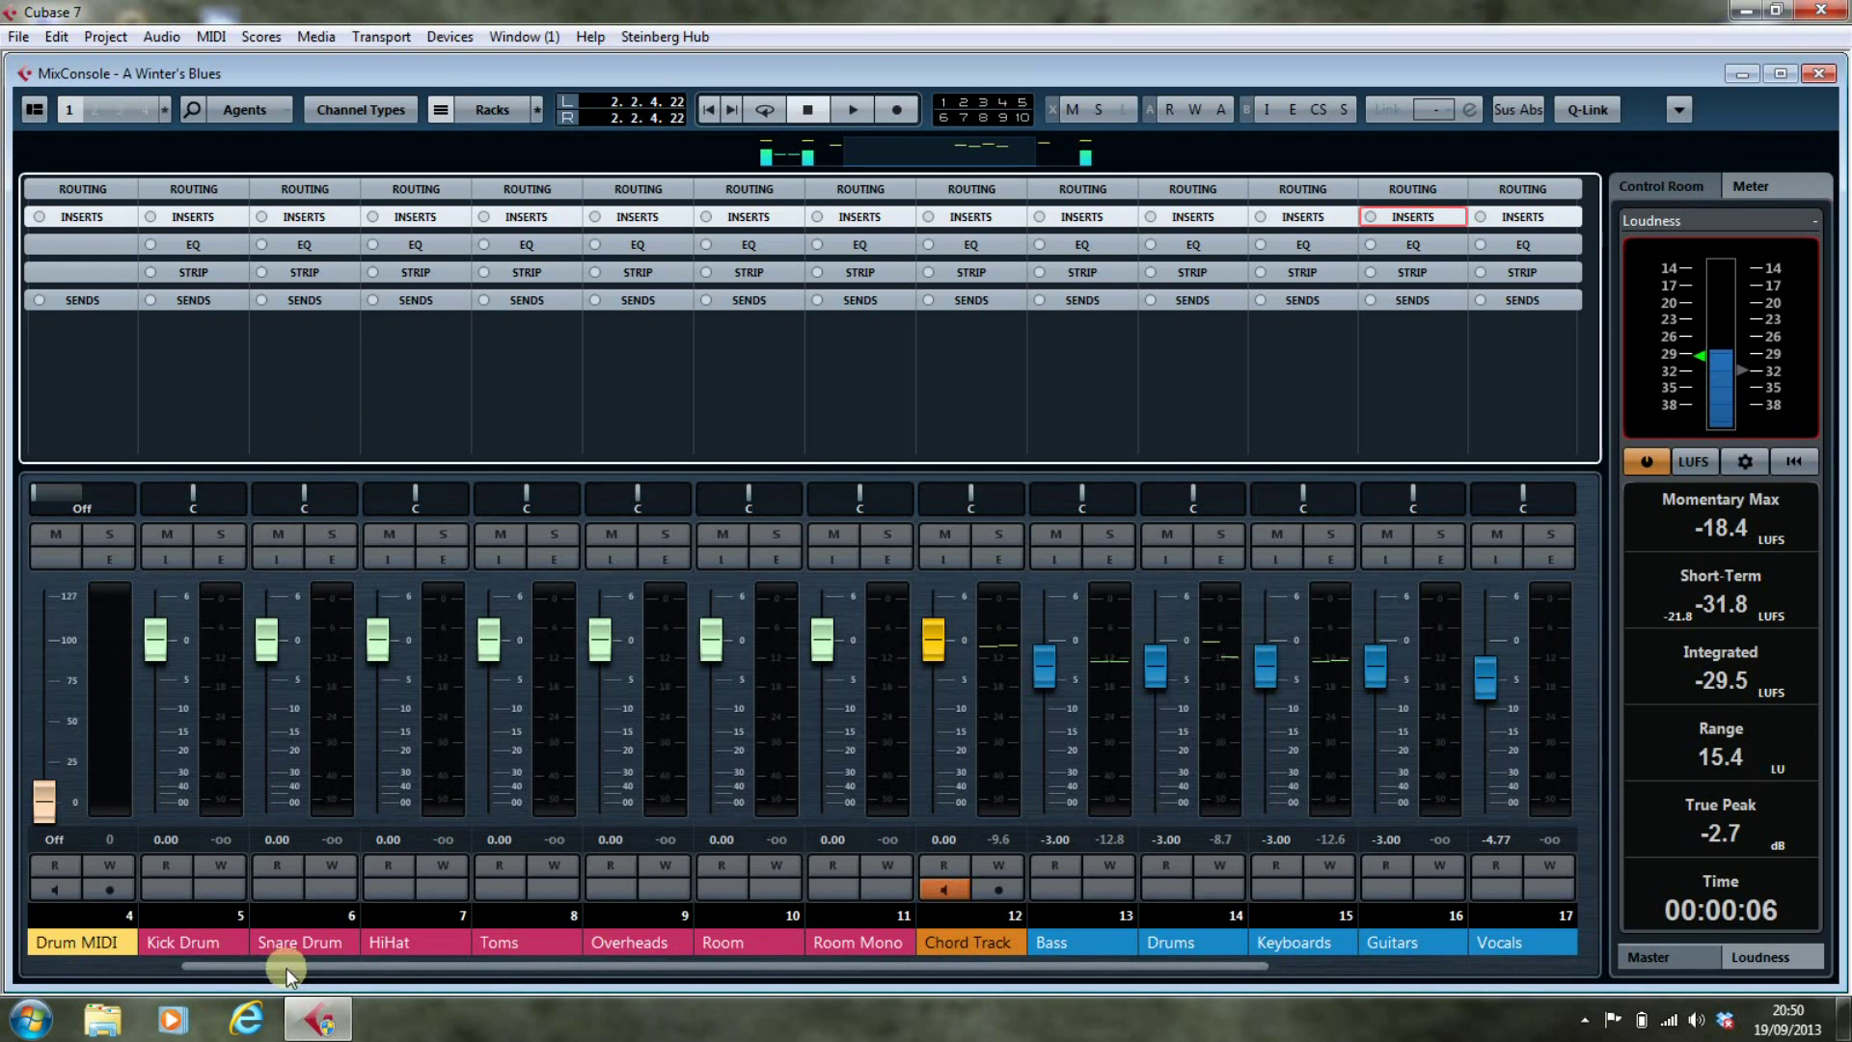
{"action": "left_click_drag", "start_coordinate": [272, 965], "coordinate": [148, 967]}
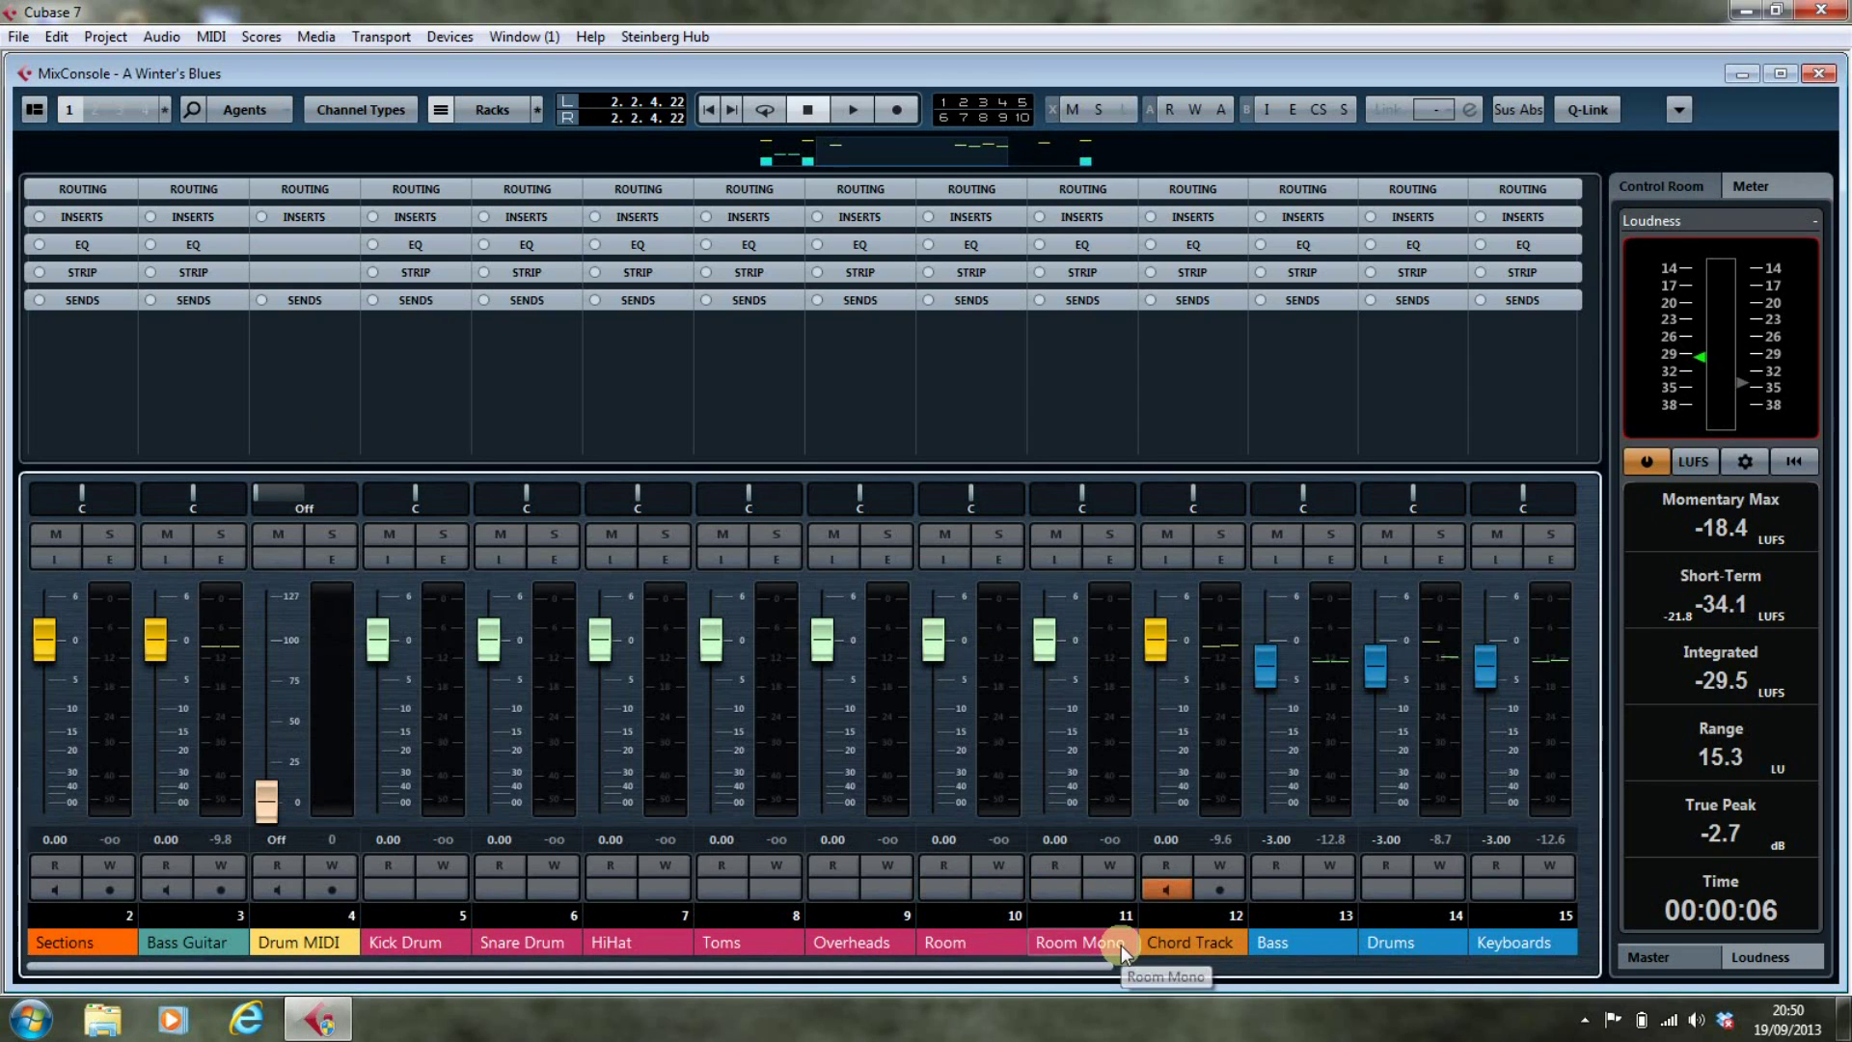
{"action": "key", "text": "F3"}
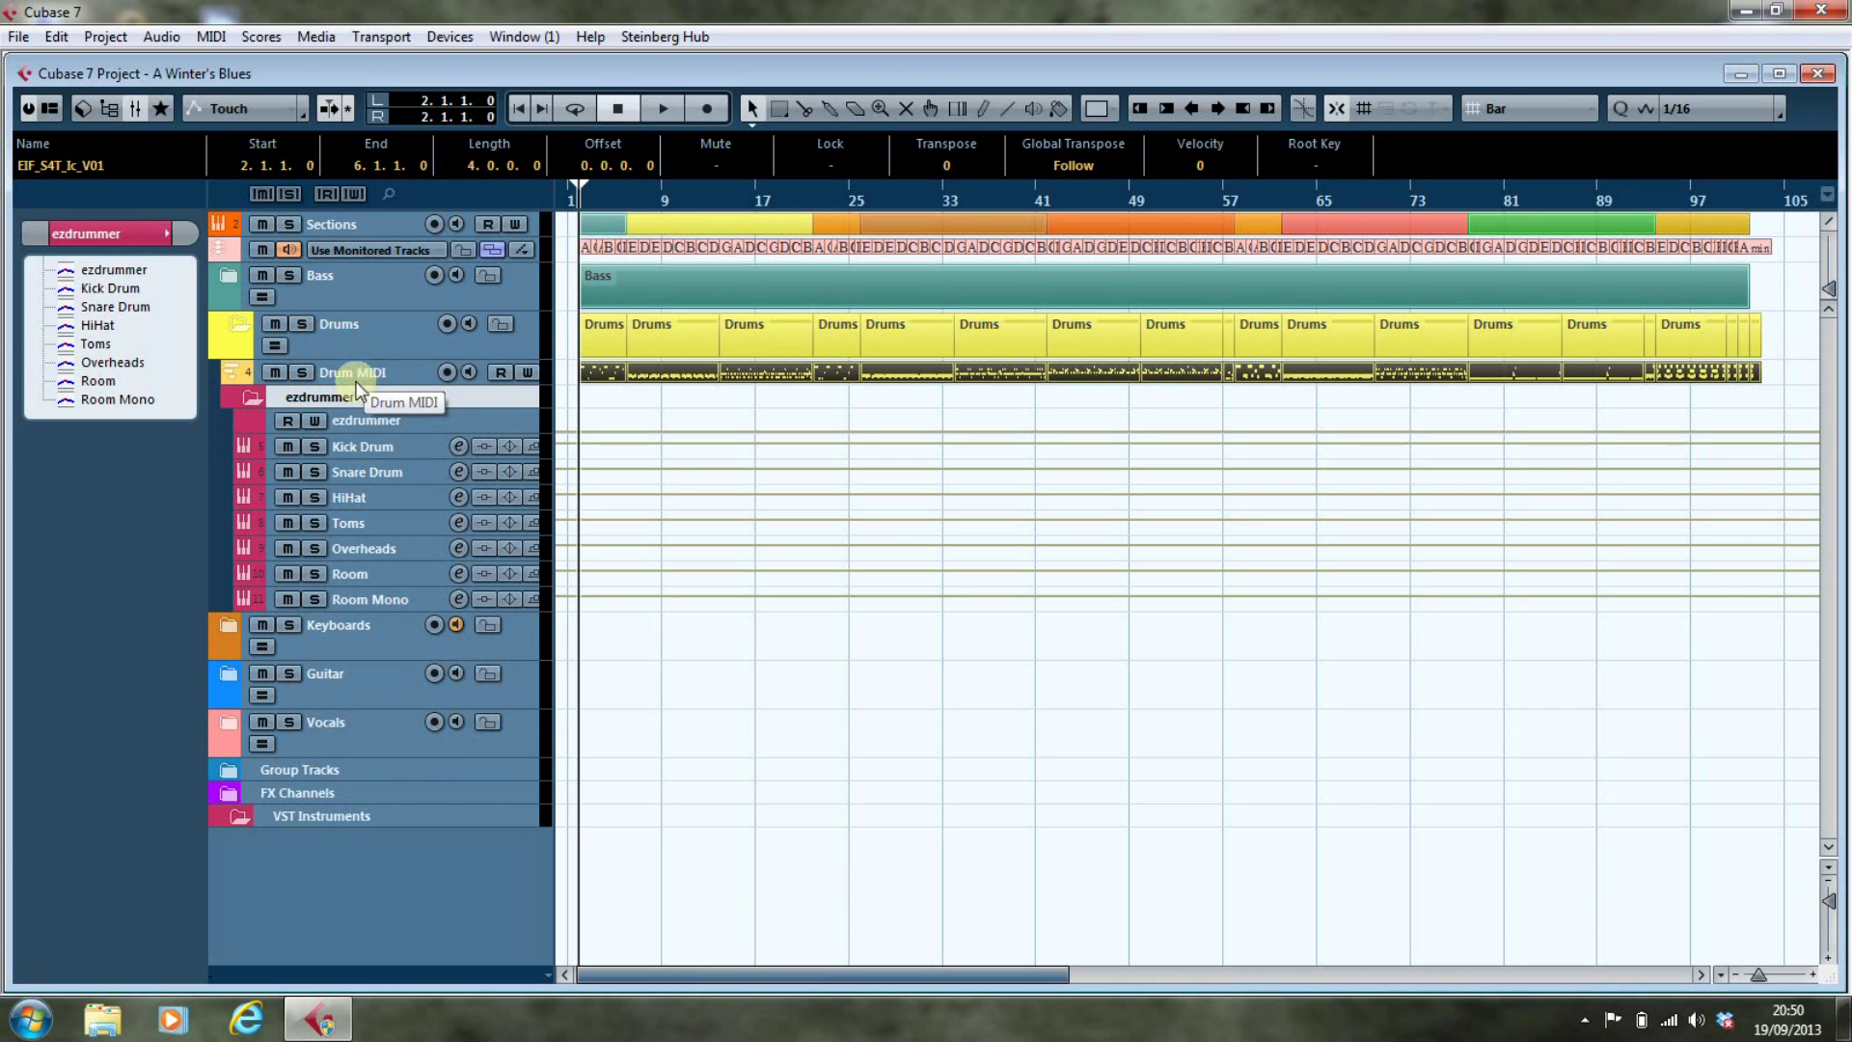
Colour the ezdrummer tracks yellow, then select and enlarge the Drum MIDI track
{"action": "left_click", "coordinate": [172, 232]}
{"action": "left_click", "coordinate": [299, 235]}
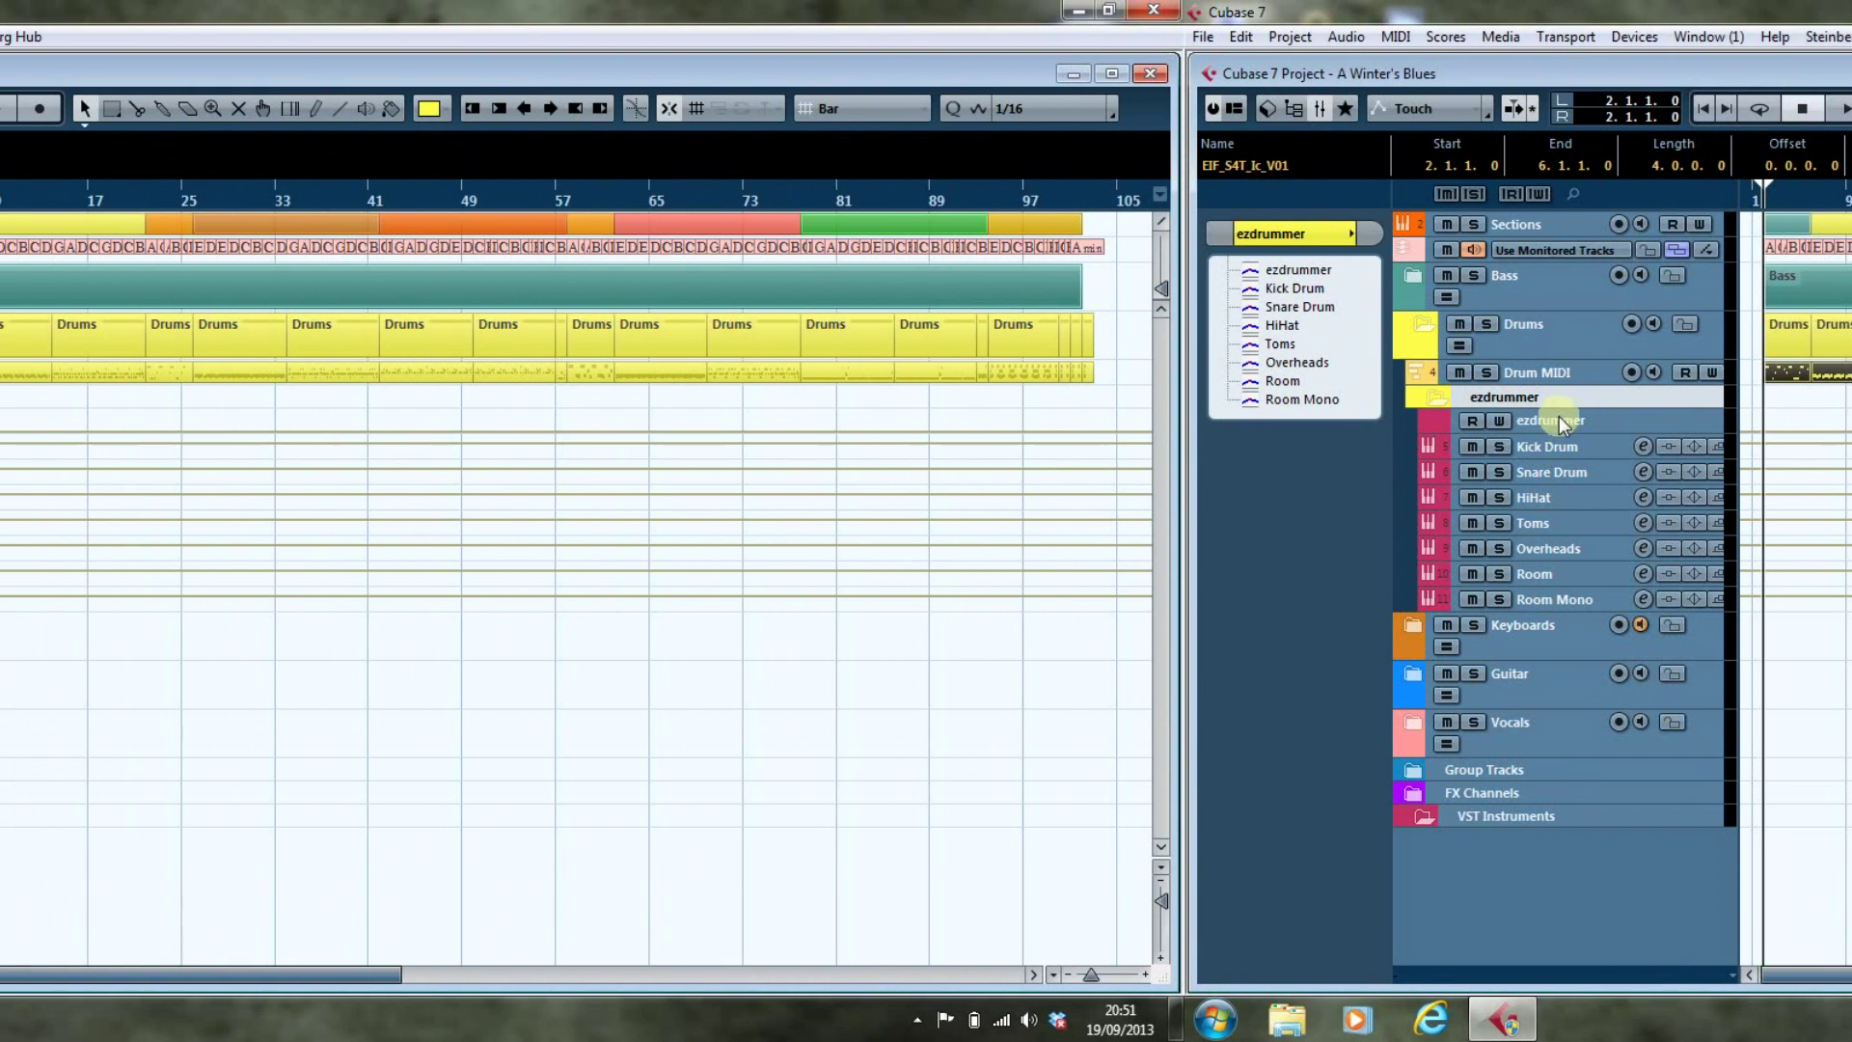
{"action": "left_click", "coordinate": [1056, 497]}
{"action": "left_click", "coordinate": [403, 419]}
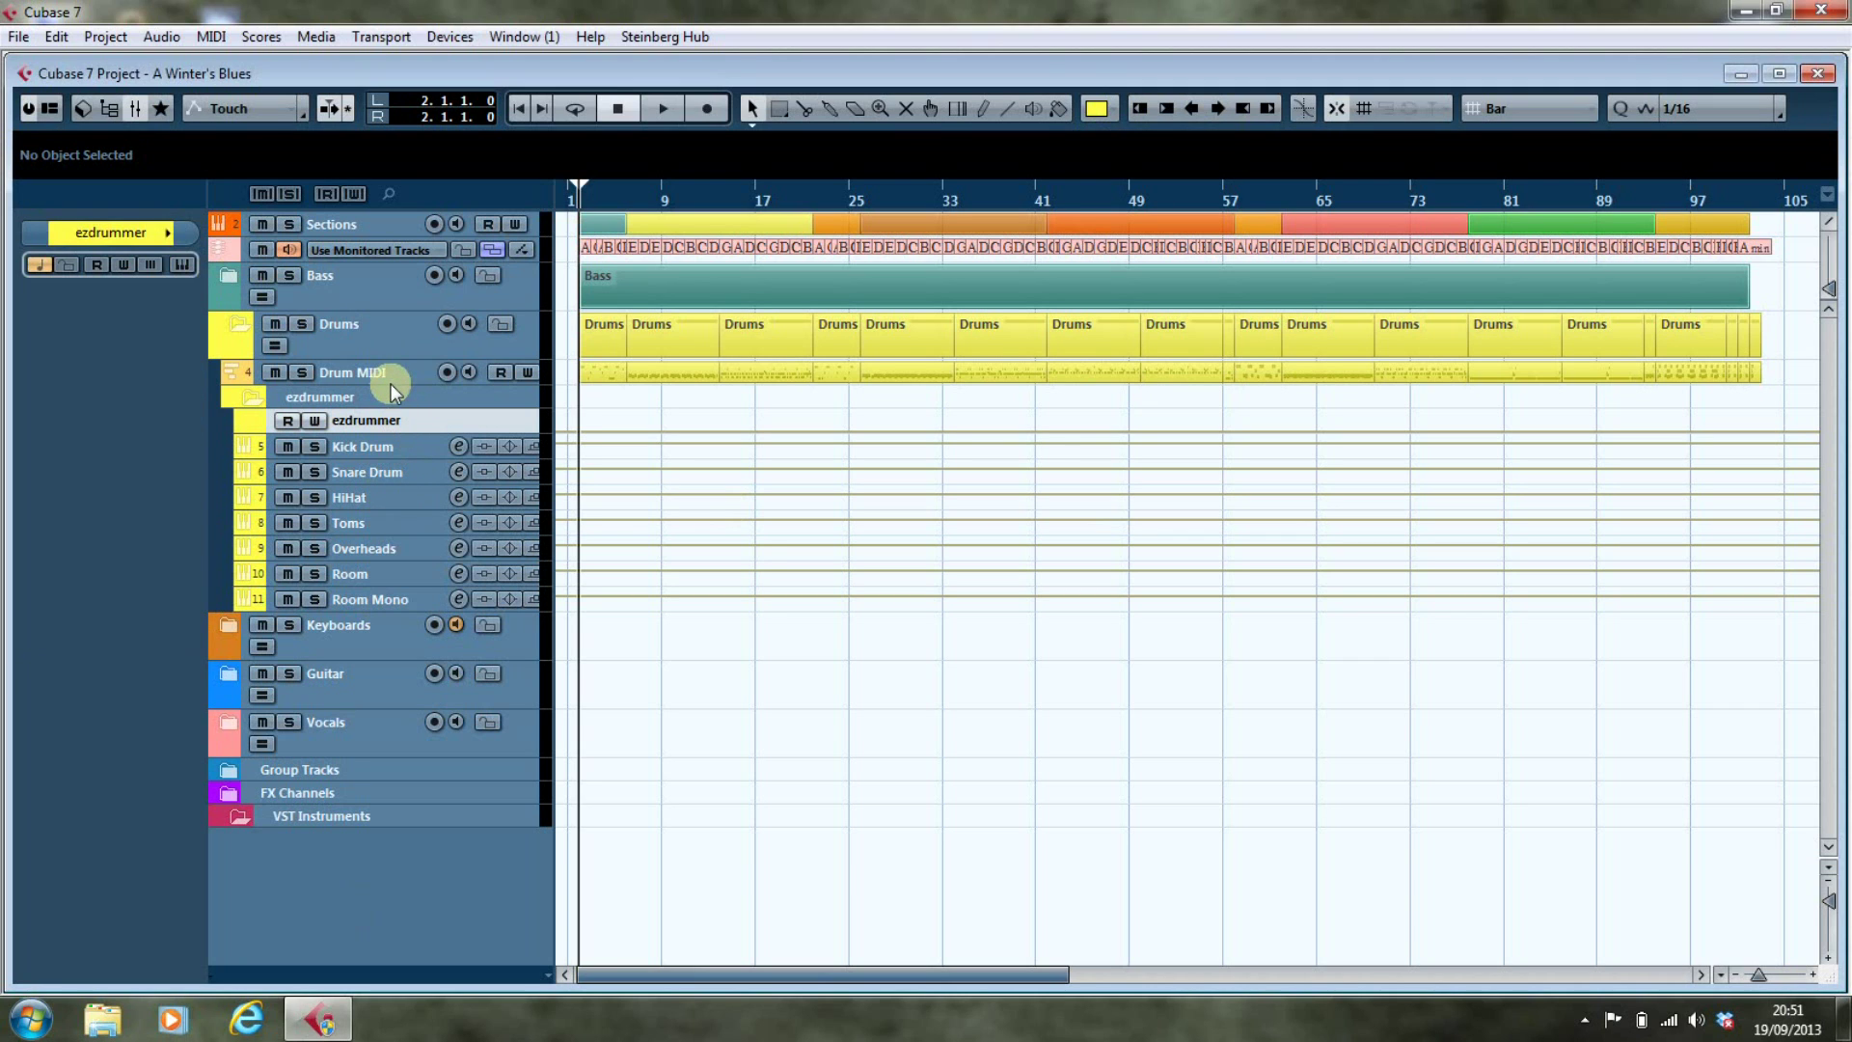
{"action": "left_click", "coordinate": [391, 384]}
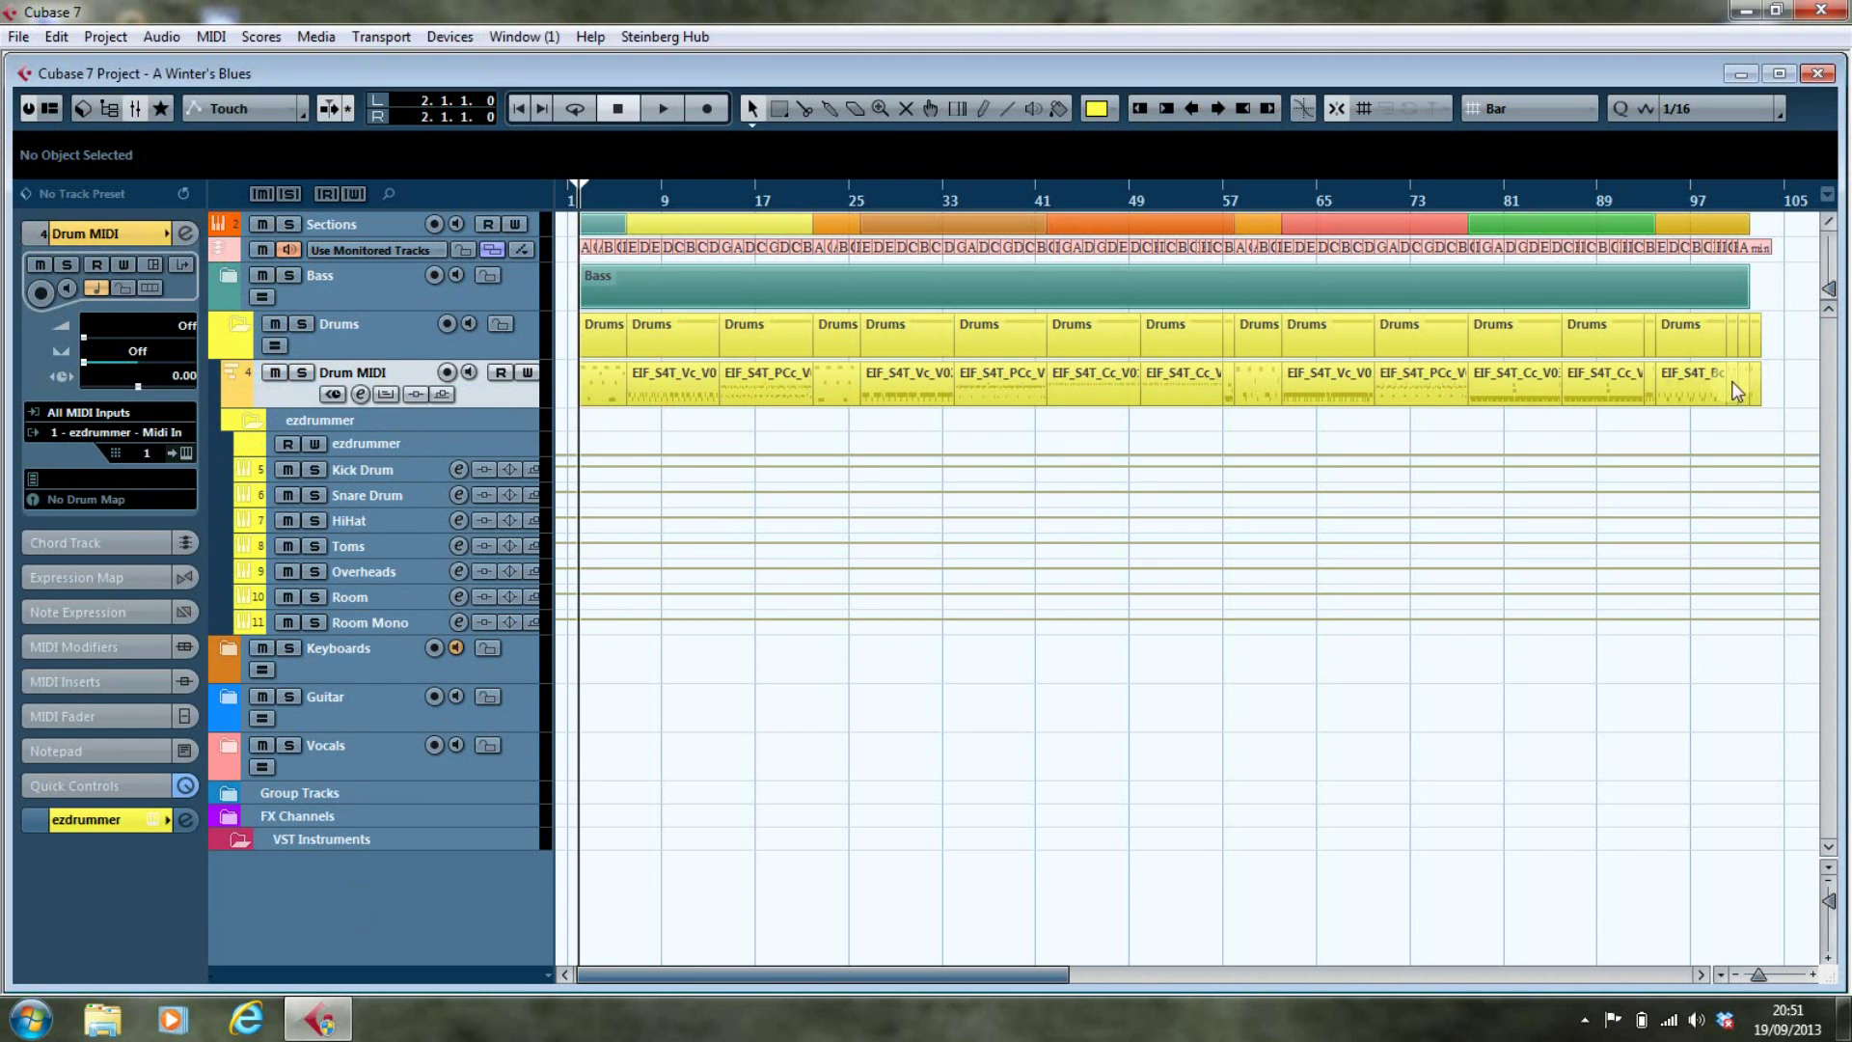
{"action": "left_click", "coordinate": [535, 523]}
{"action": "left_click_drag", "start_coordinate": [413, 453], "coordinate": [590, 413]}
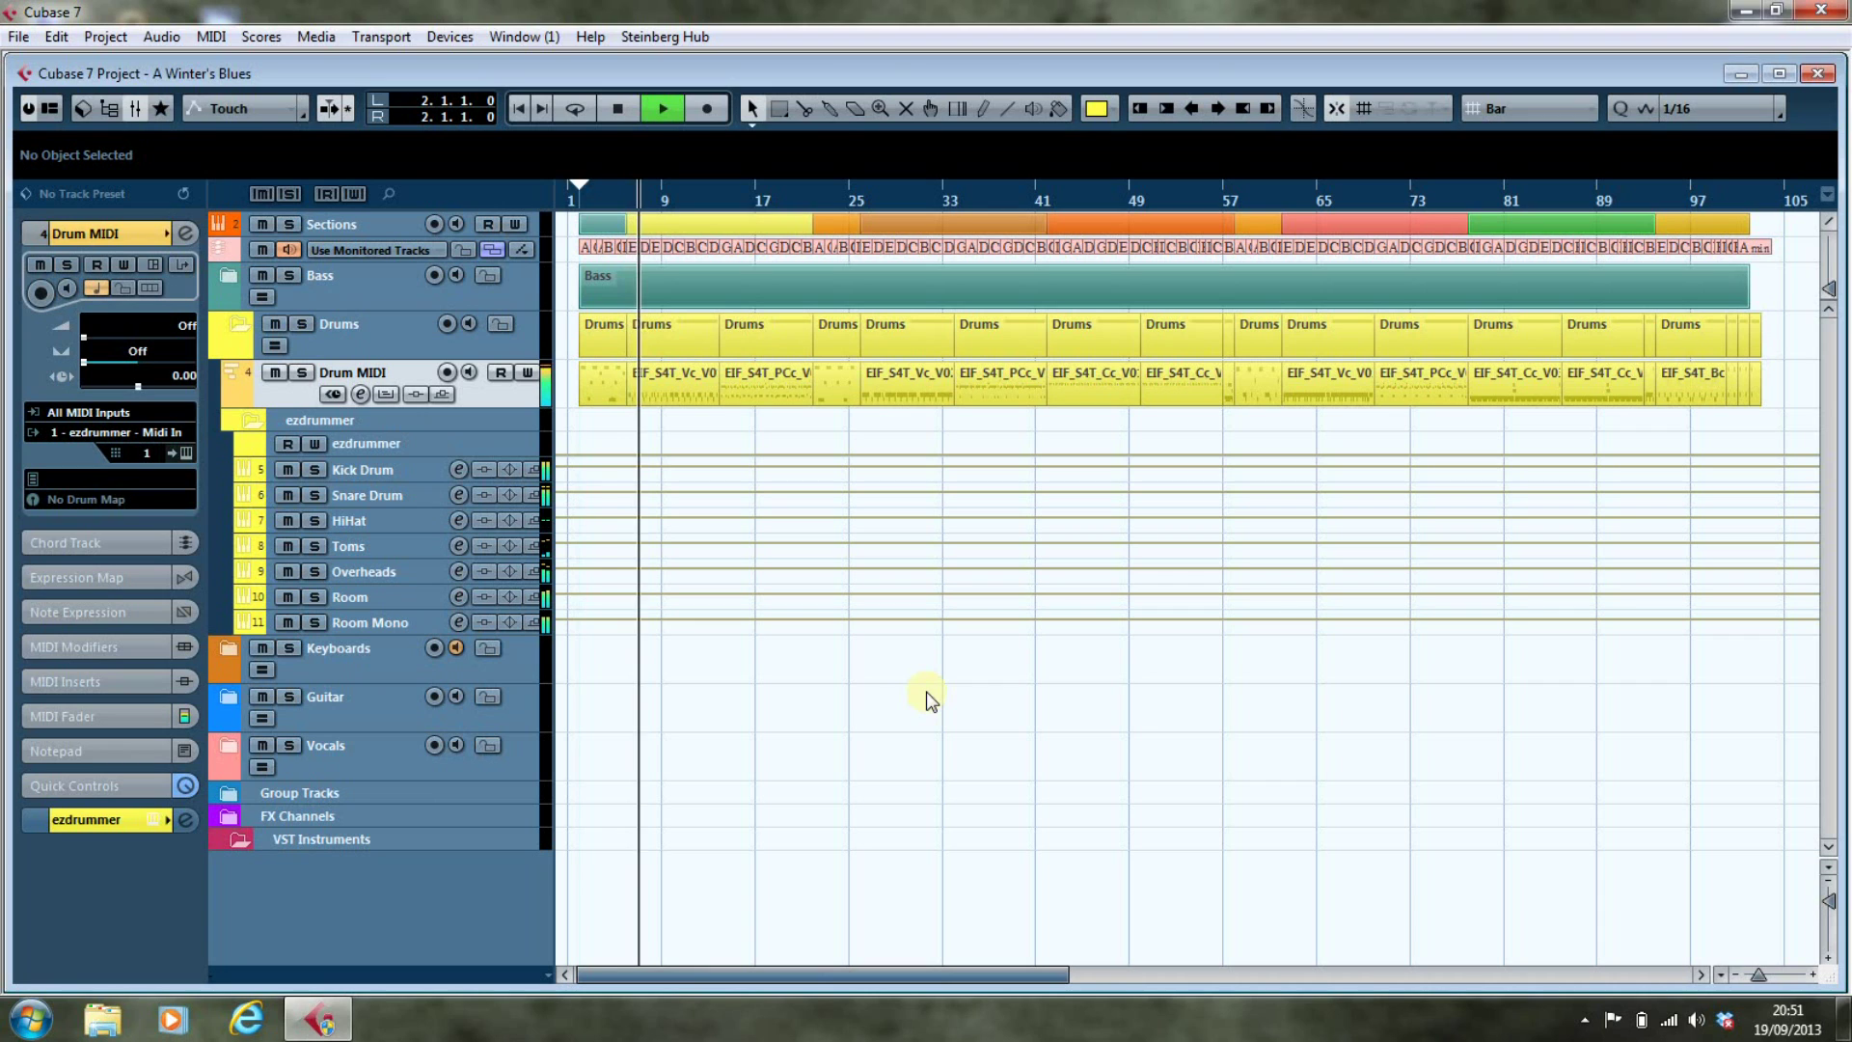
Solo the Snare Drum, Kick Drum, HiHat and Overheads tracks one at a time during playback
{"action": "left_click", "coordinate": [316, 492]}
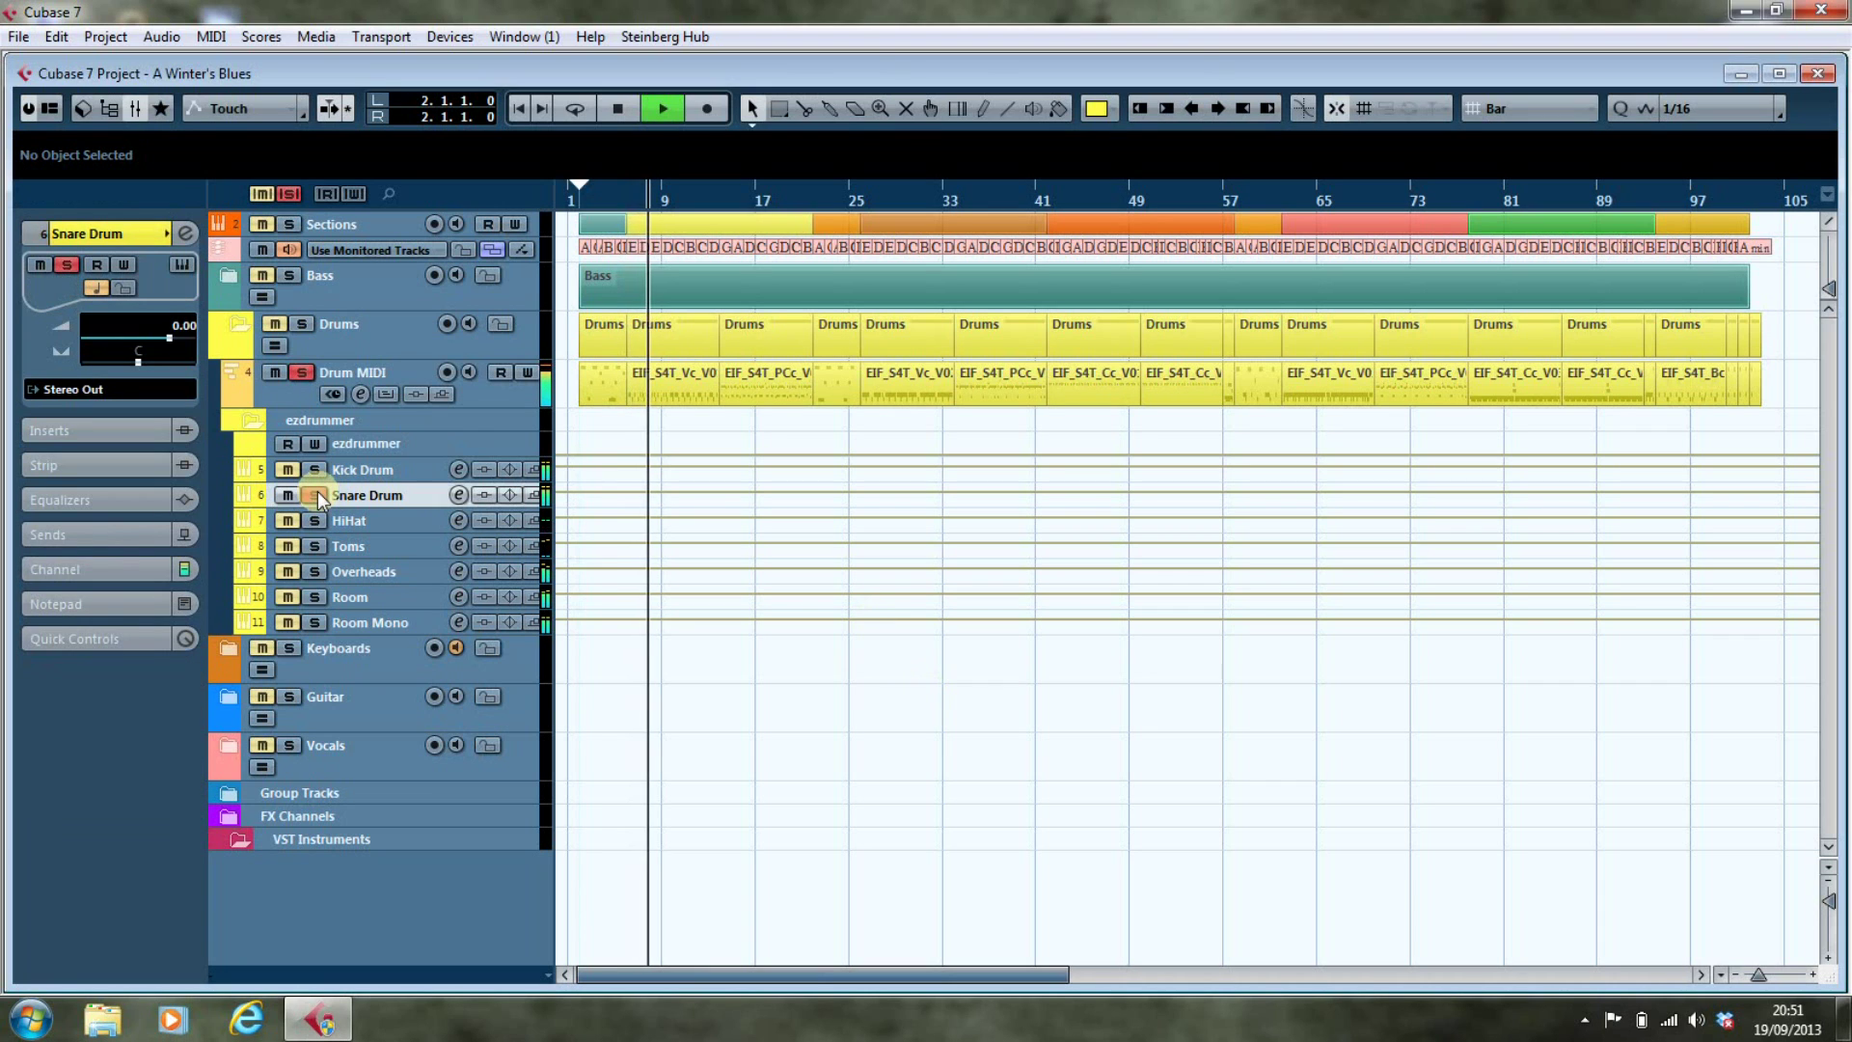
{"action": "left_click", "coordinate": [317, 492]}
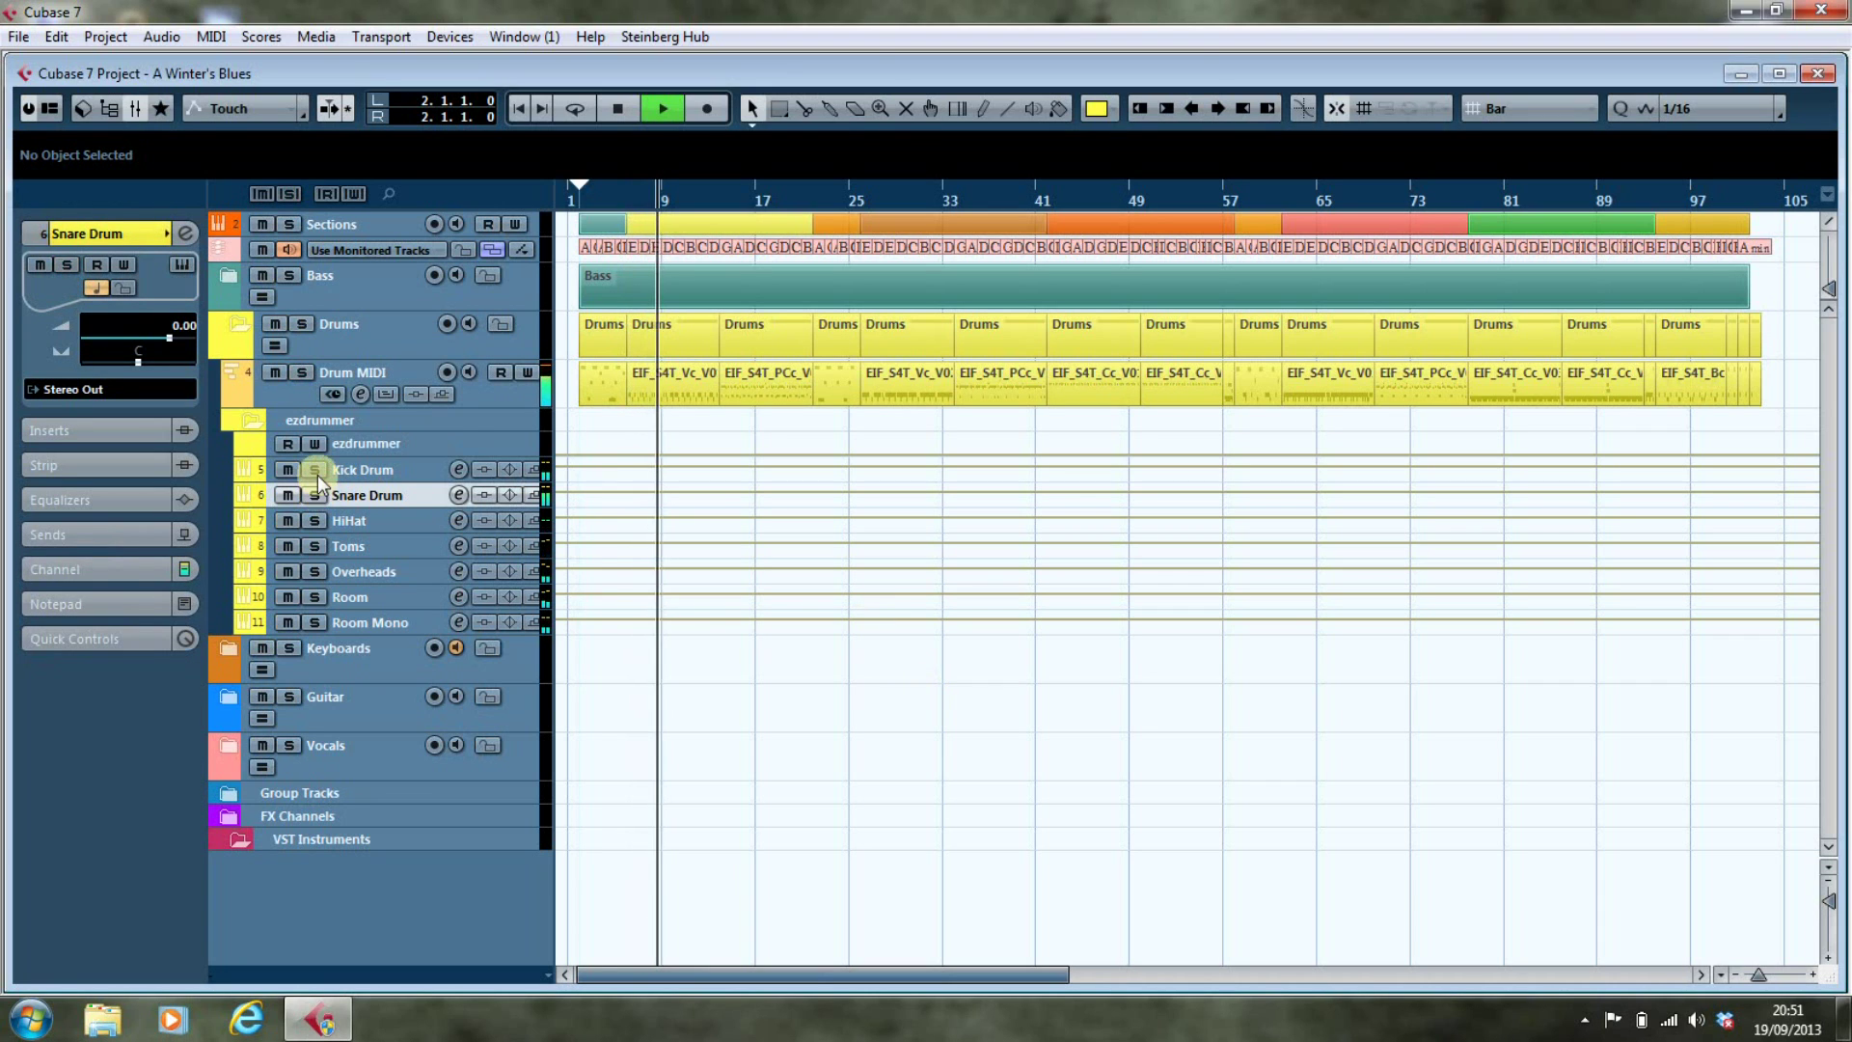
{"action": "left_click", "coordinate": [317, 471]}
{"action": "left_click", "coordinate": [316, 471]}
{"action": "left_click", "coordinate": [315, 520]}
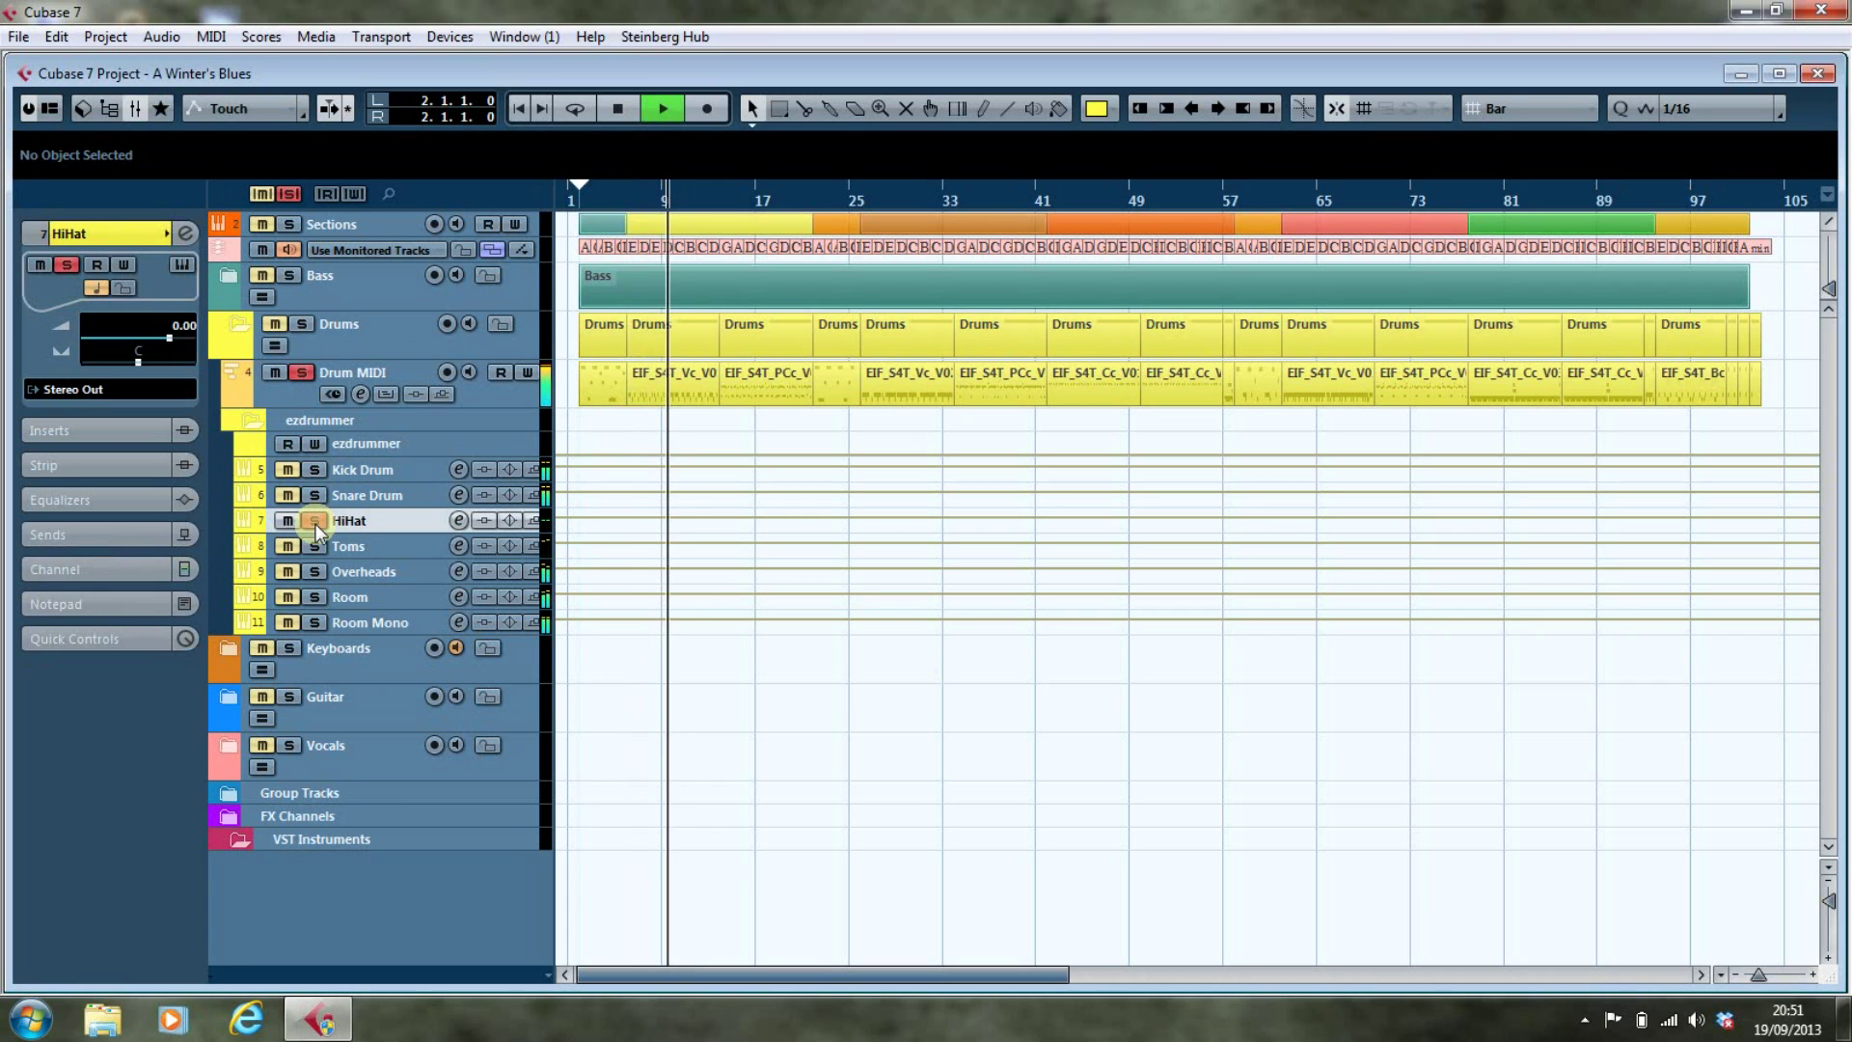
{"action": "left_click", "coordinate": [315, 520]}
{"action": "left_click", "coordinate": [316, 571]}
{"action": "left_click", "coordinate": [316, 571]}
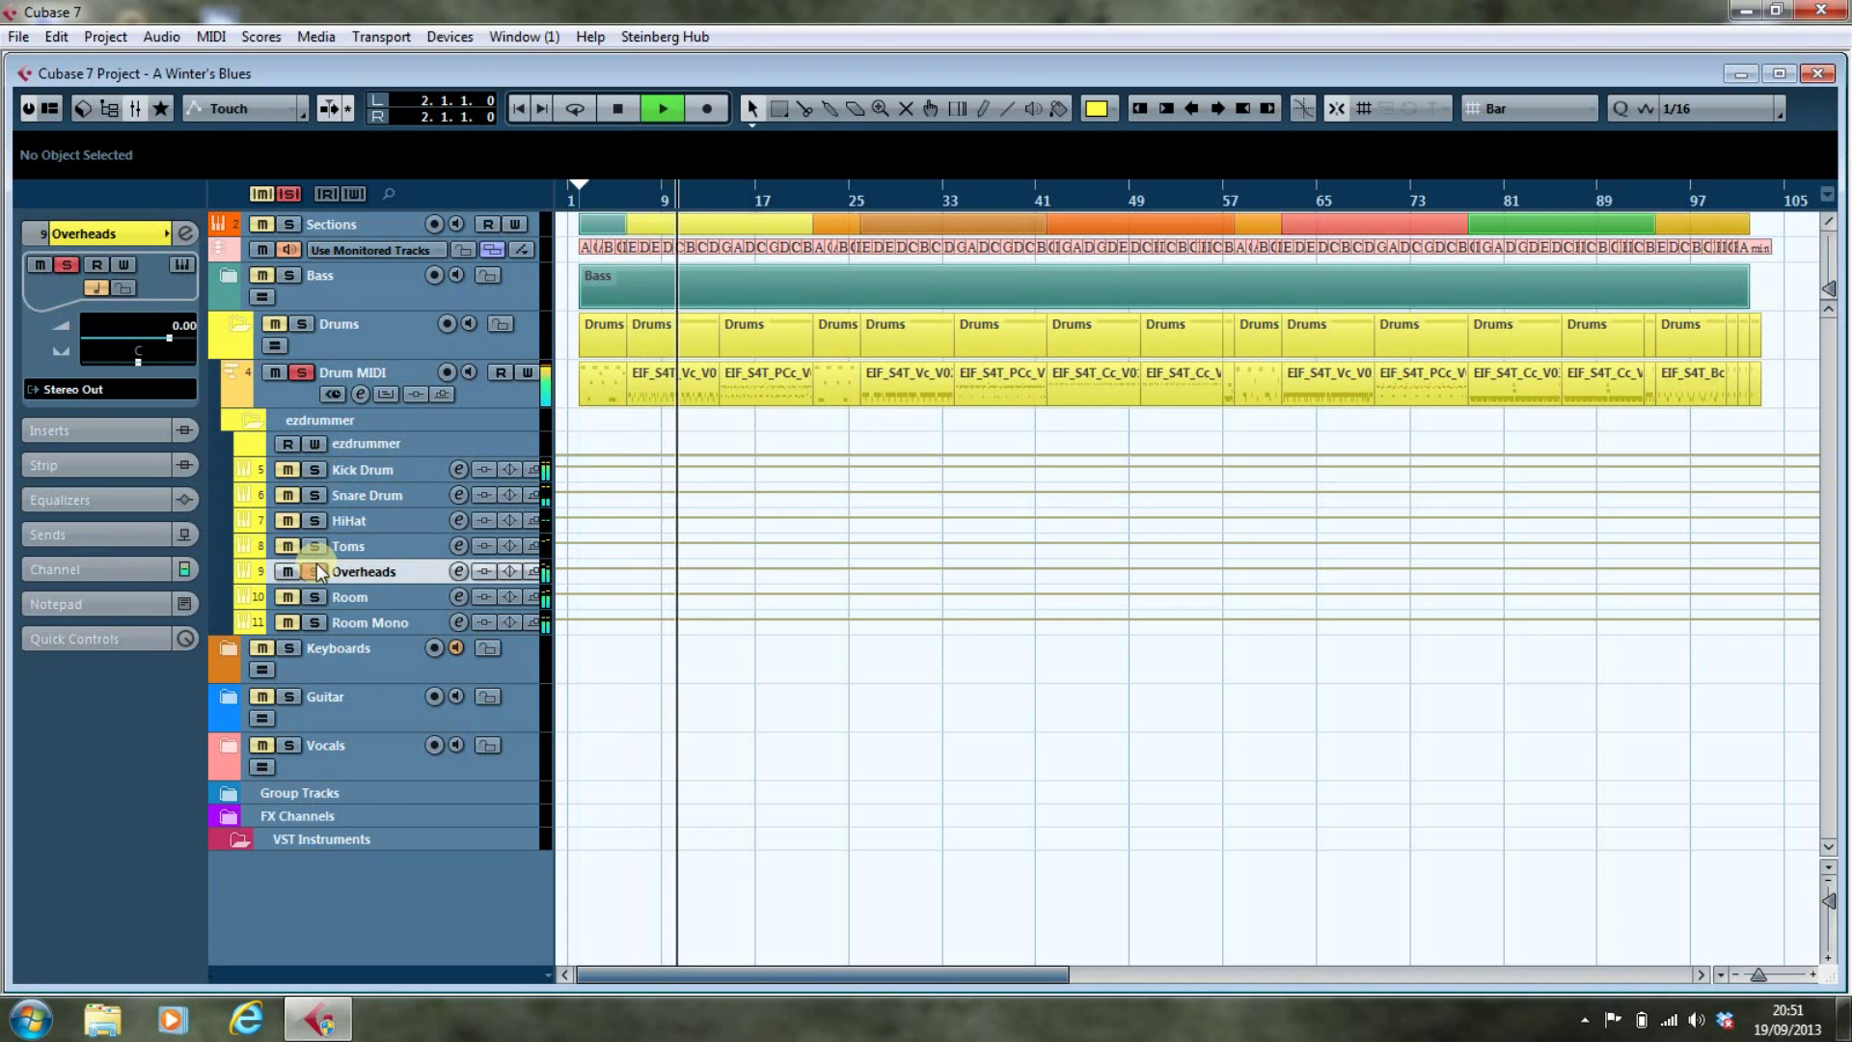
Solo the Toms track twice and the HiHat track again, unsoloing each afterward
{"action": "left_click", "coordinate": [318, 546]}
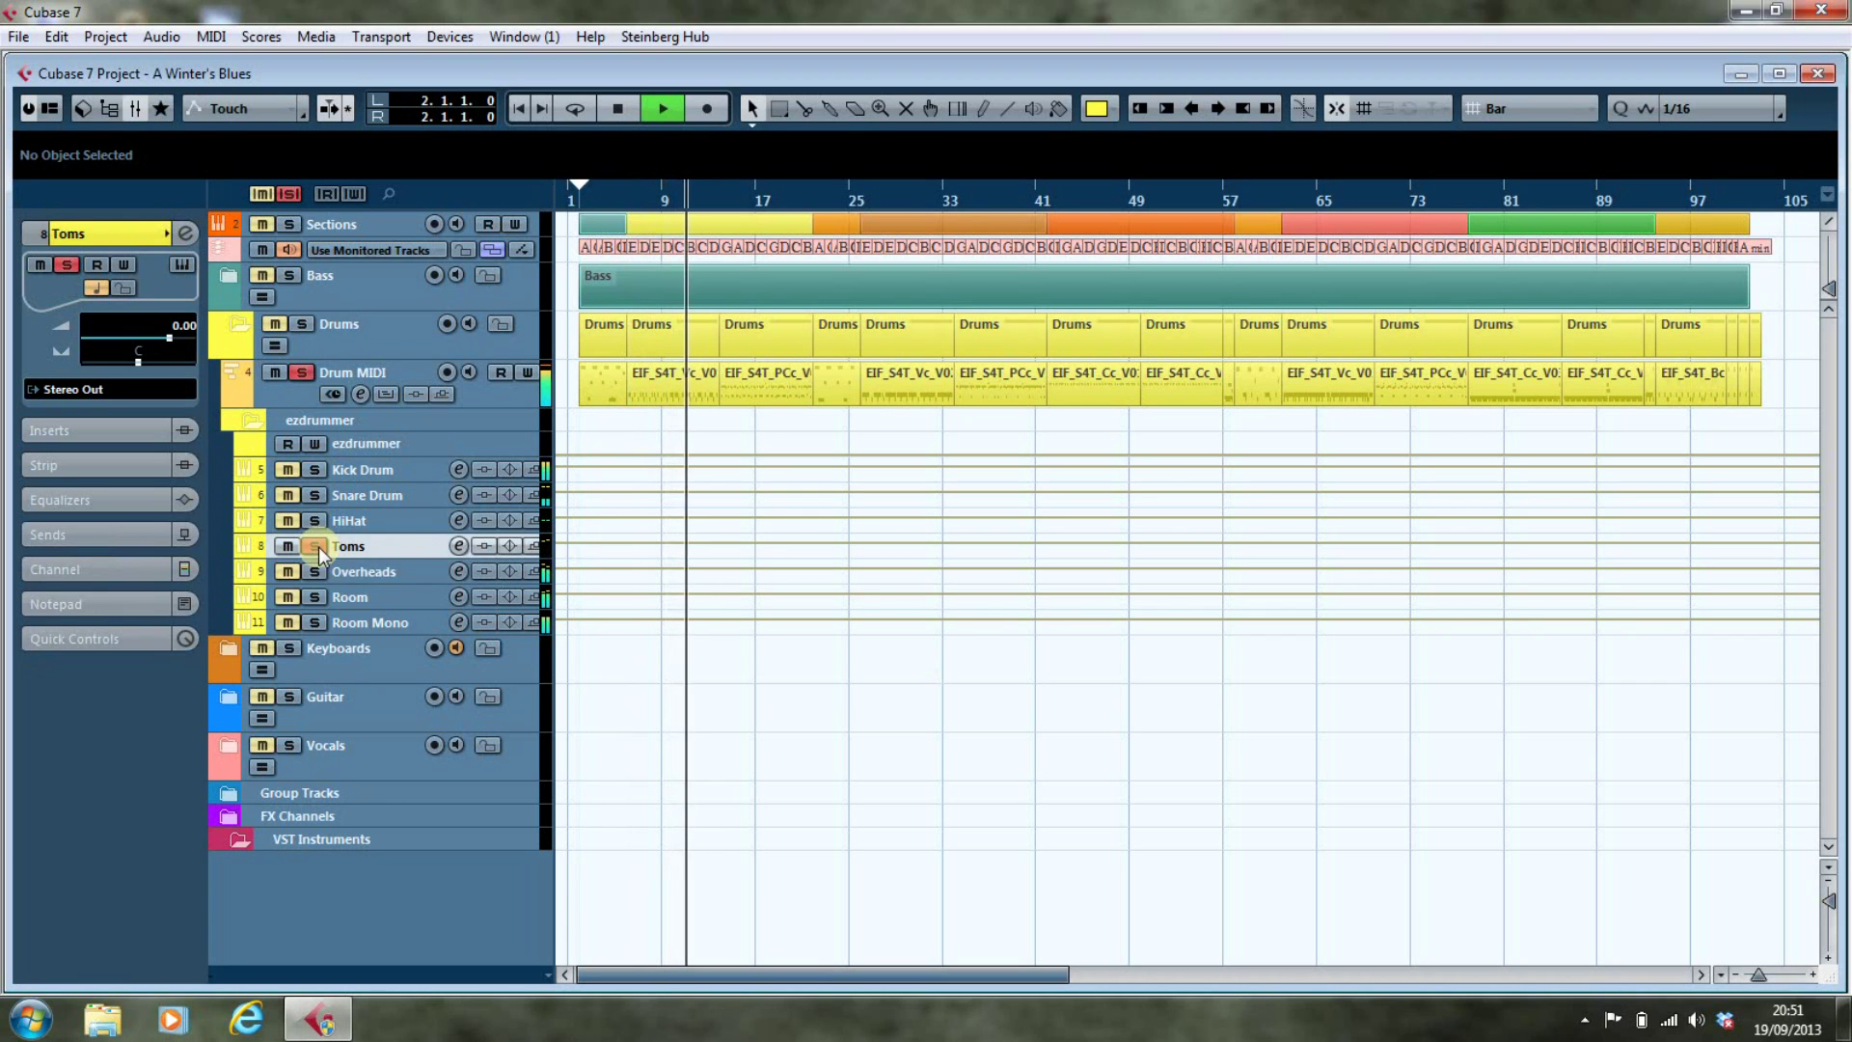
{"action": "left_click", "coordinate": [318, 546]}
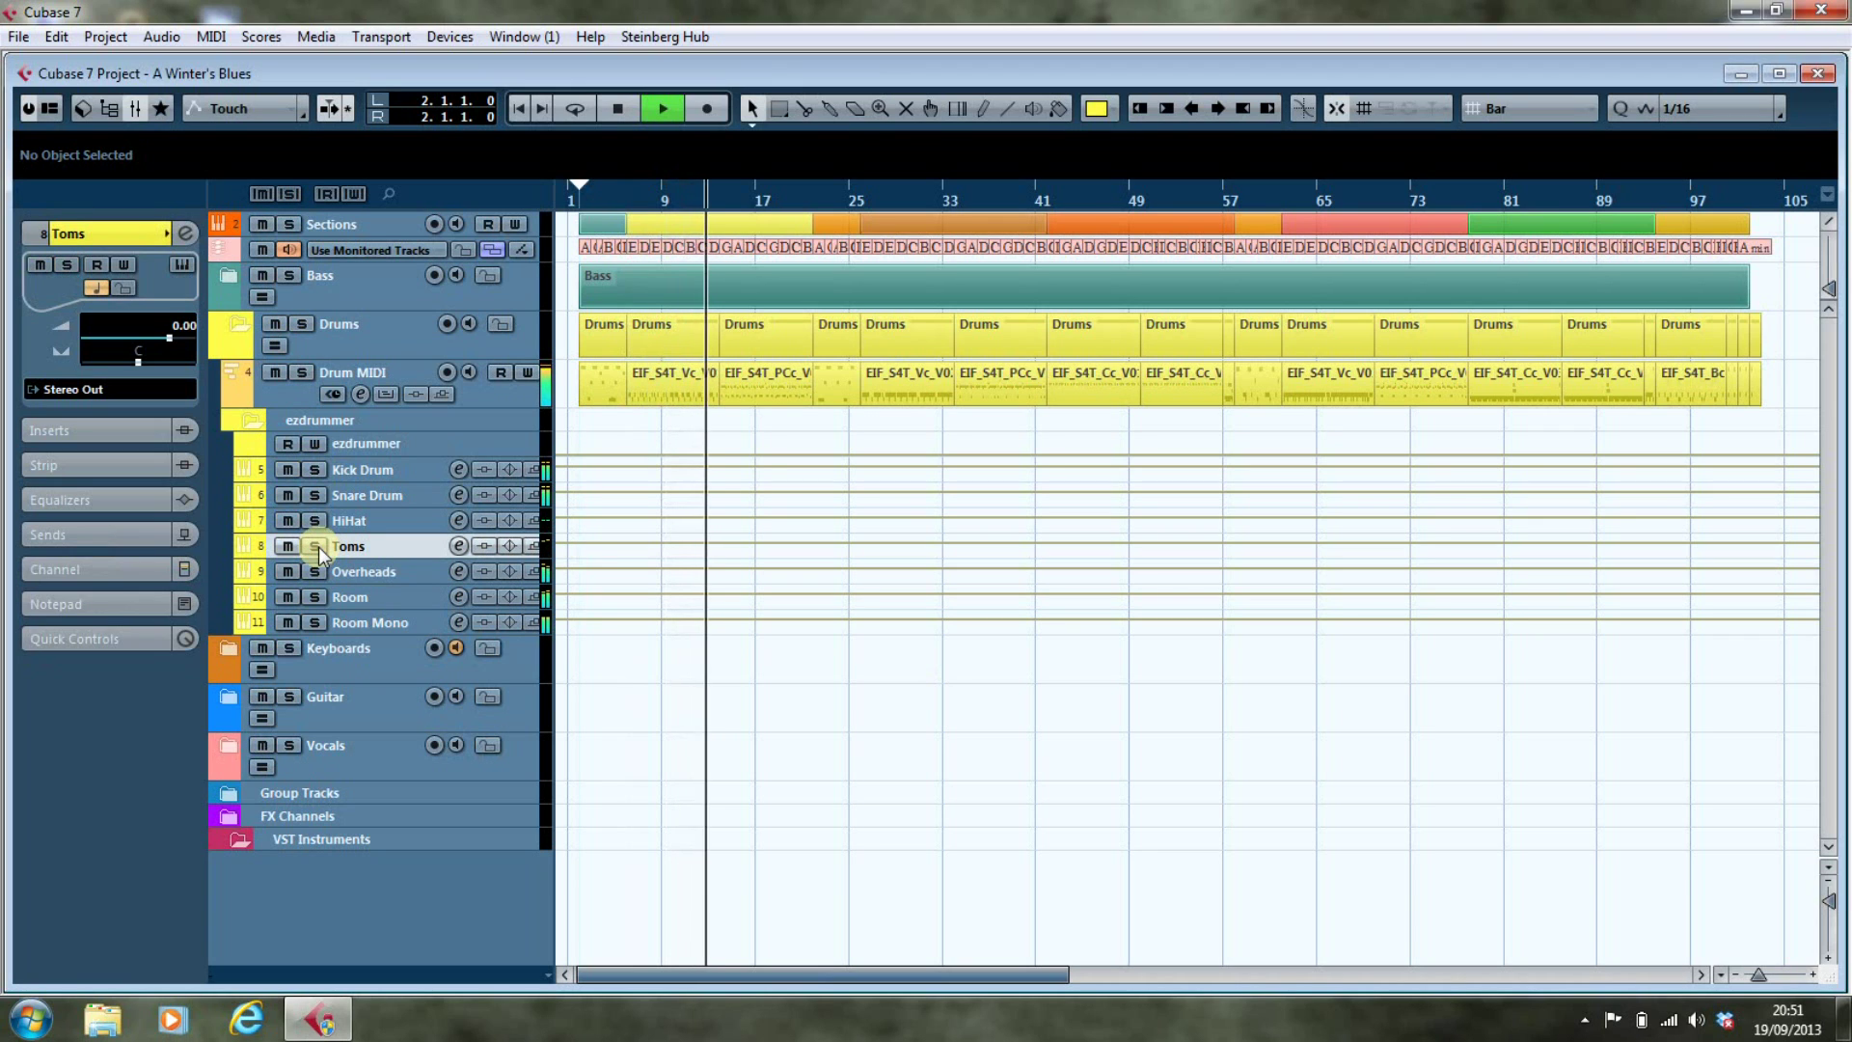
{"action": "left_click", "coordinate": [318, 546]}
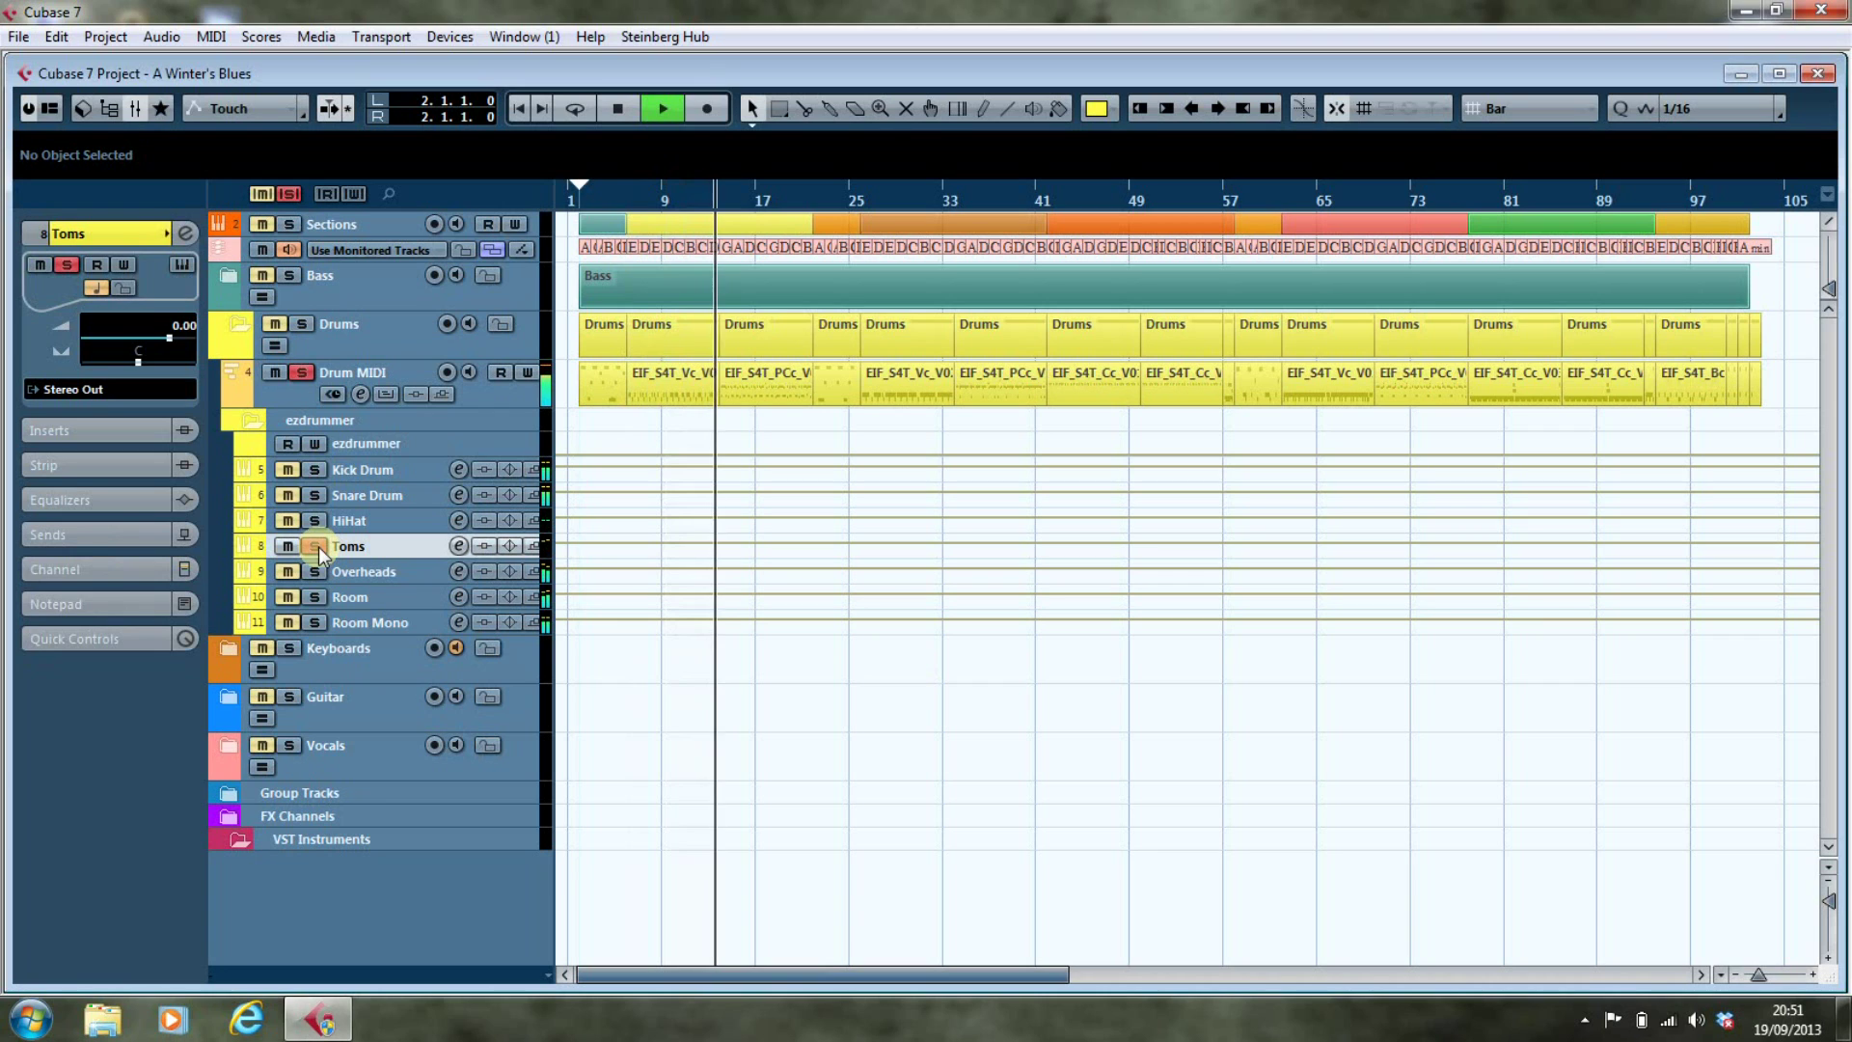
{"action": "left_click", "coordinate": [319, 546]}
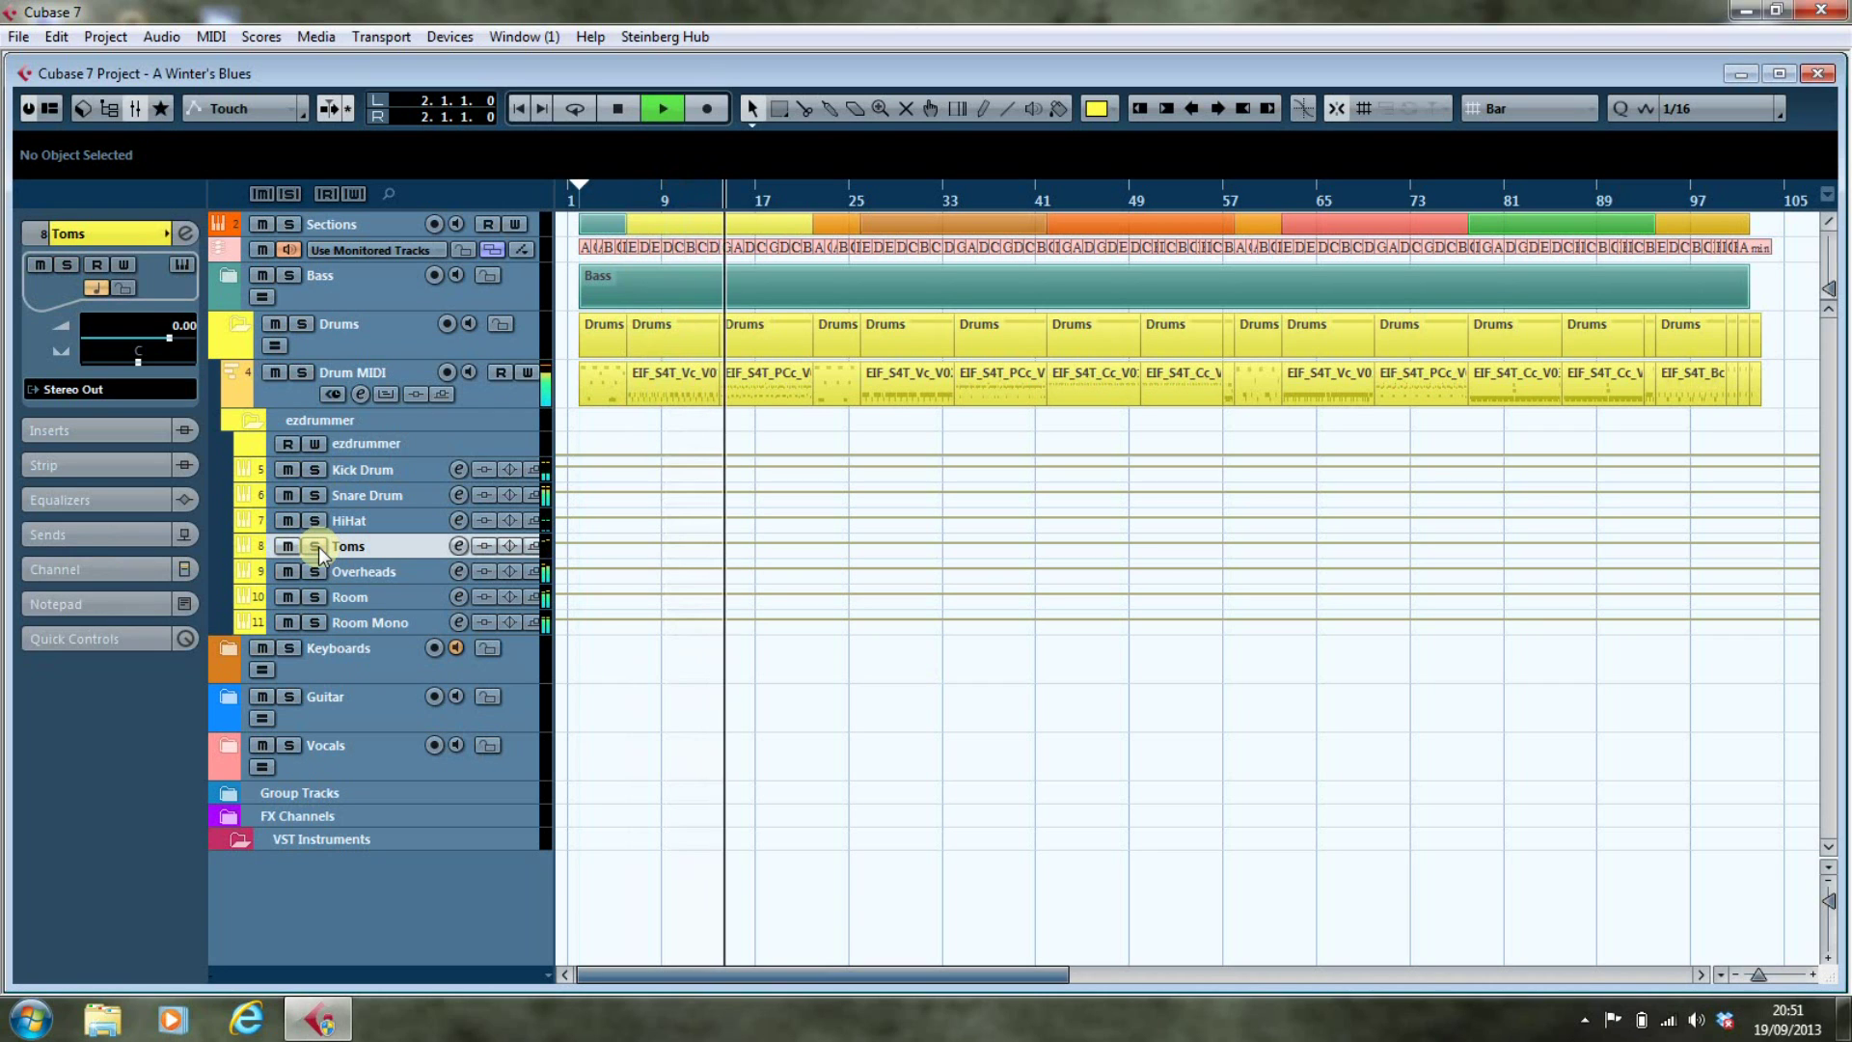
{"action": "left_click", "coordinate": [316, 523]}
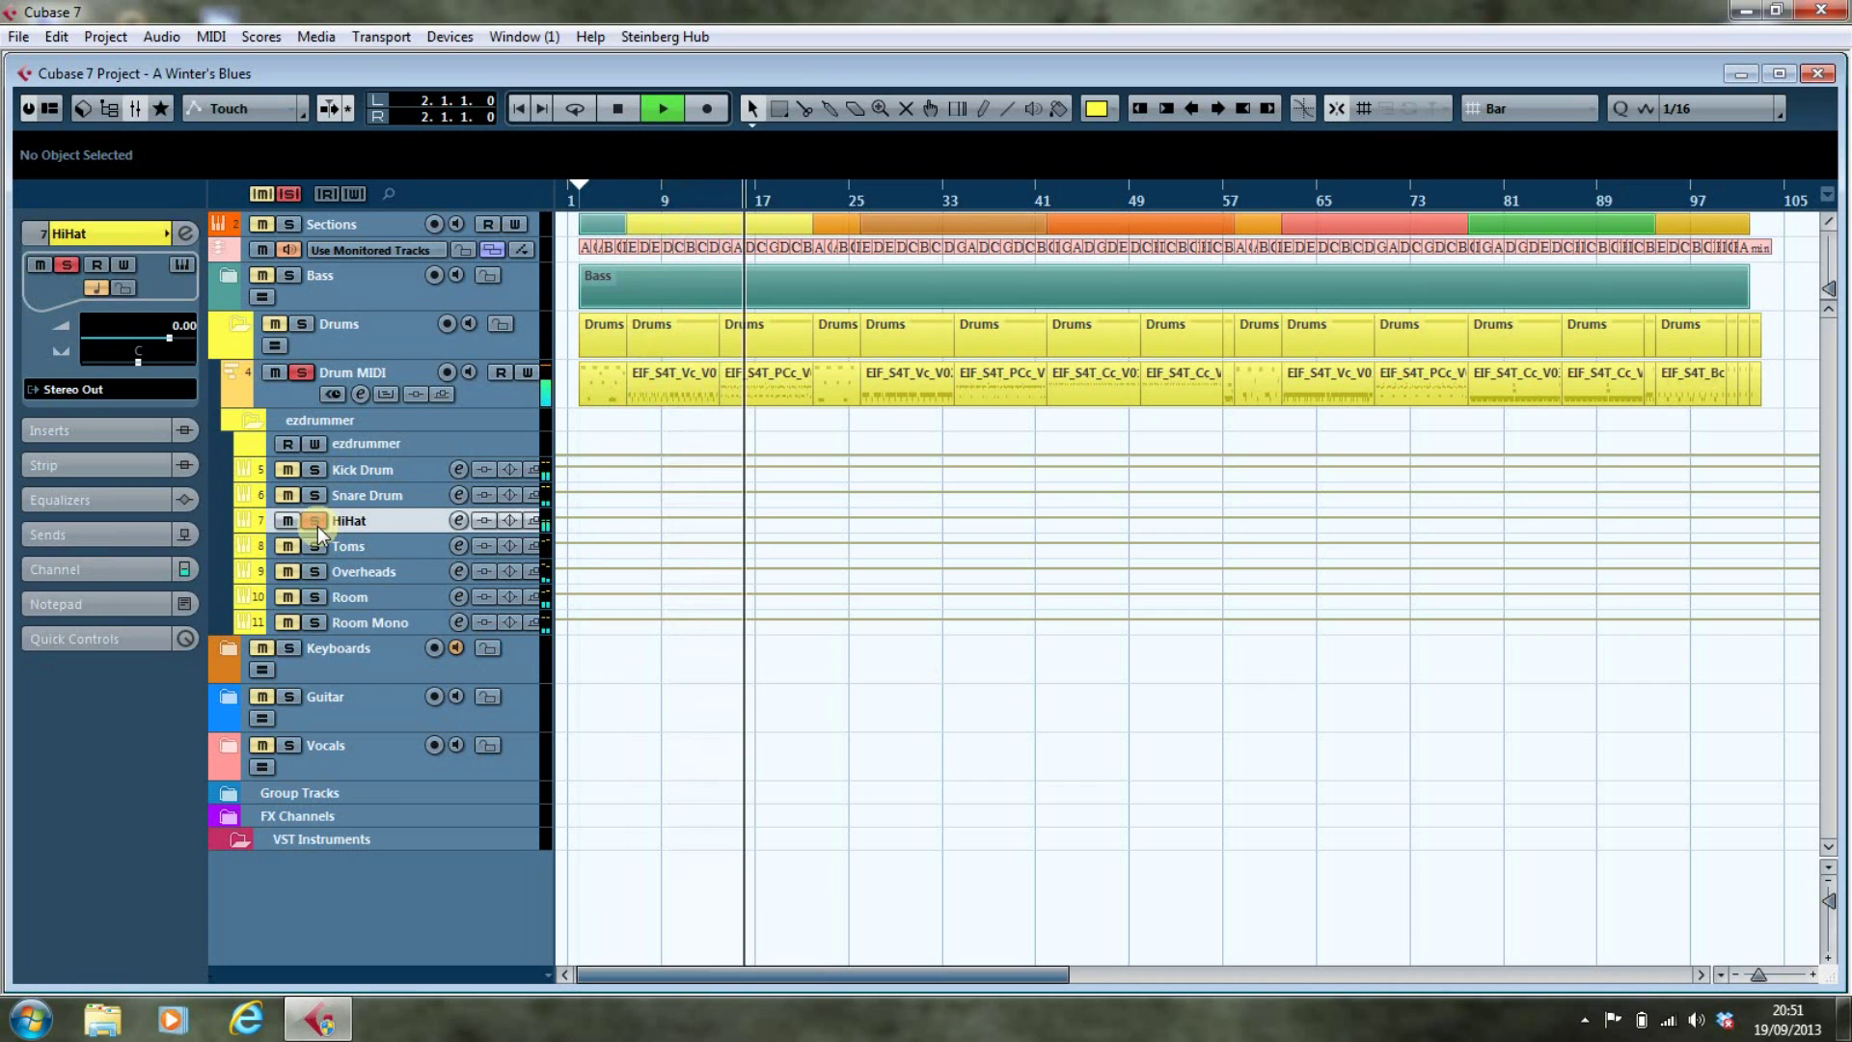
{"action": "left_click", "coordinate": [317, 522]}
Solo and unsolo the Room and Room Mono tracks, then stop playback
{"action": "left_click", "coordinate": [317, 598]}
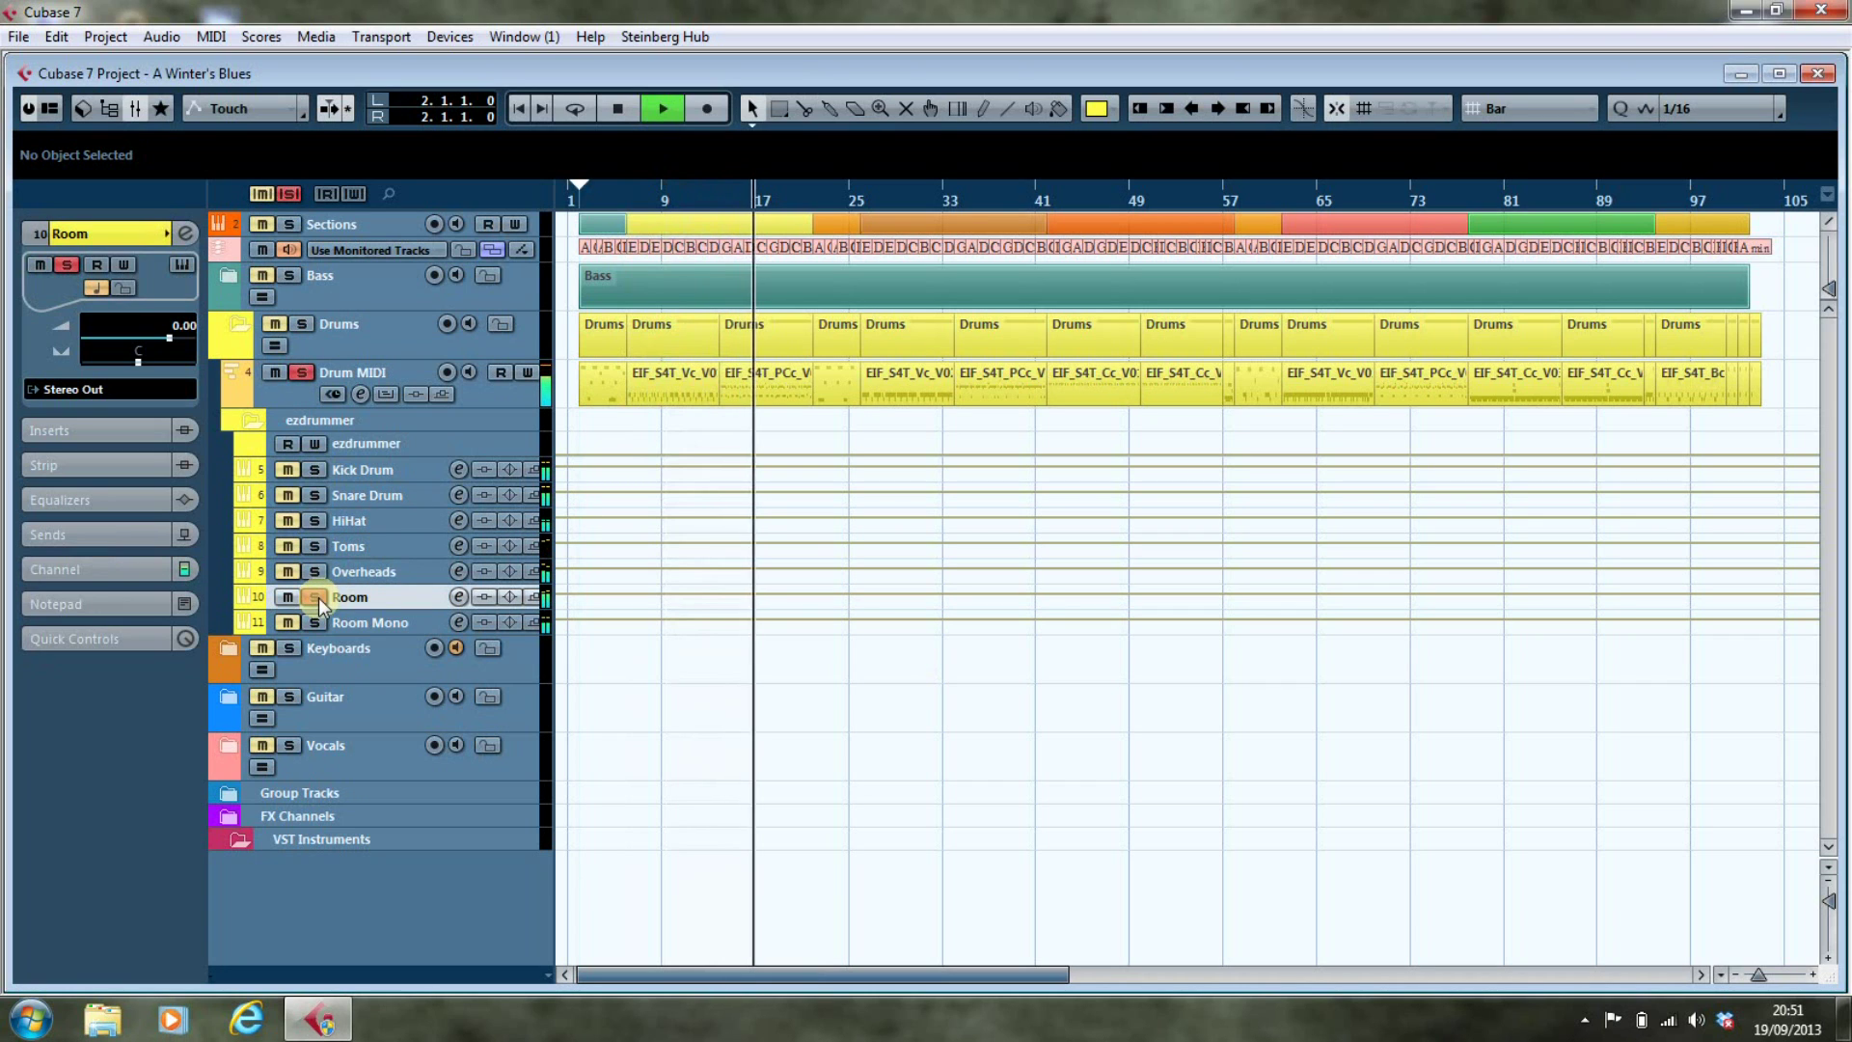
{"action": "left_click", "coordinate": [317, 599]}
{"action": "left_click", "coordinate": [316, 624]}
{"action": "left_click", "coordinate": [317, 625]}
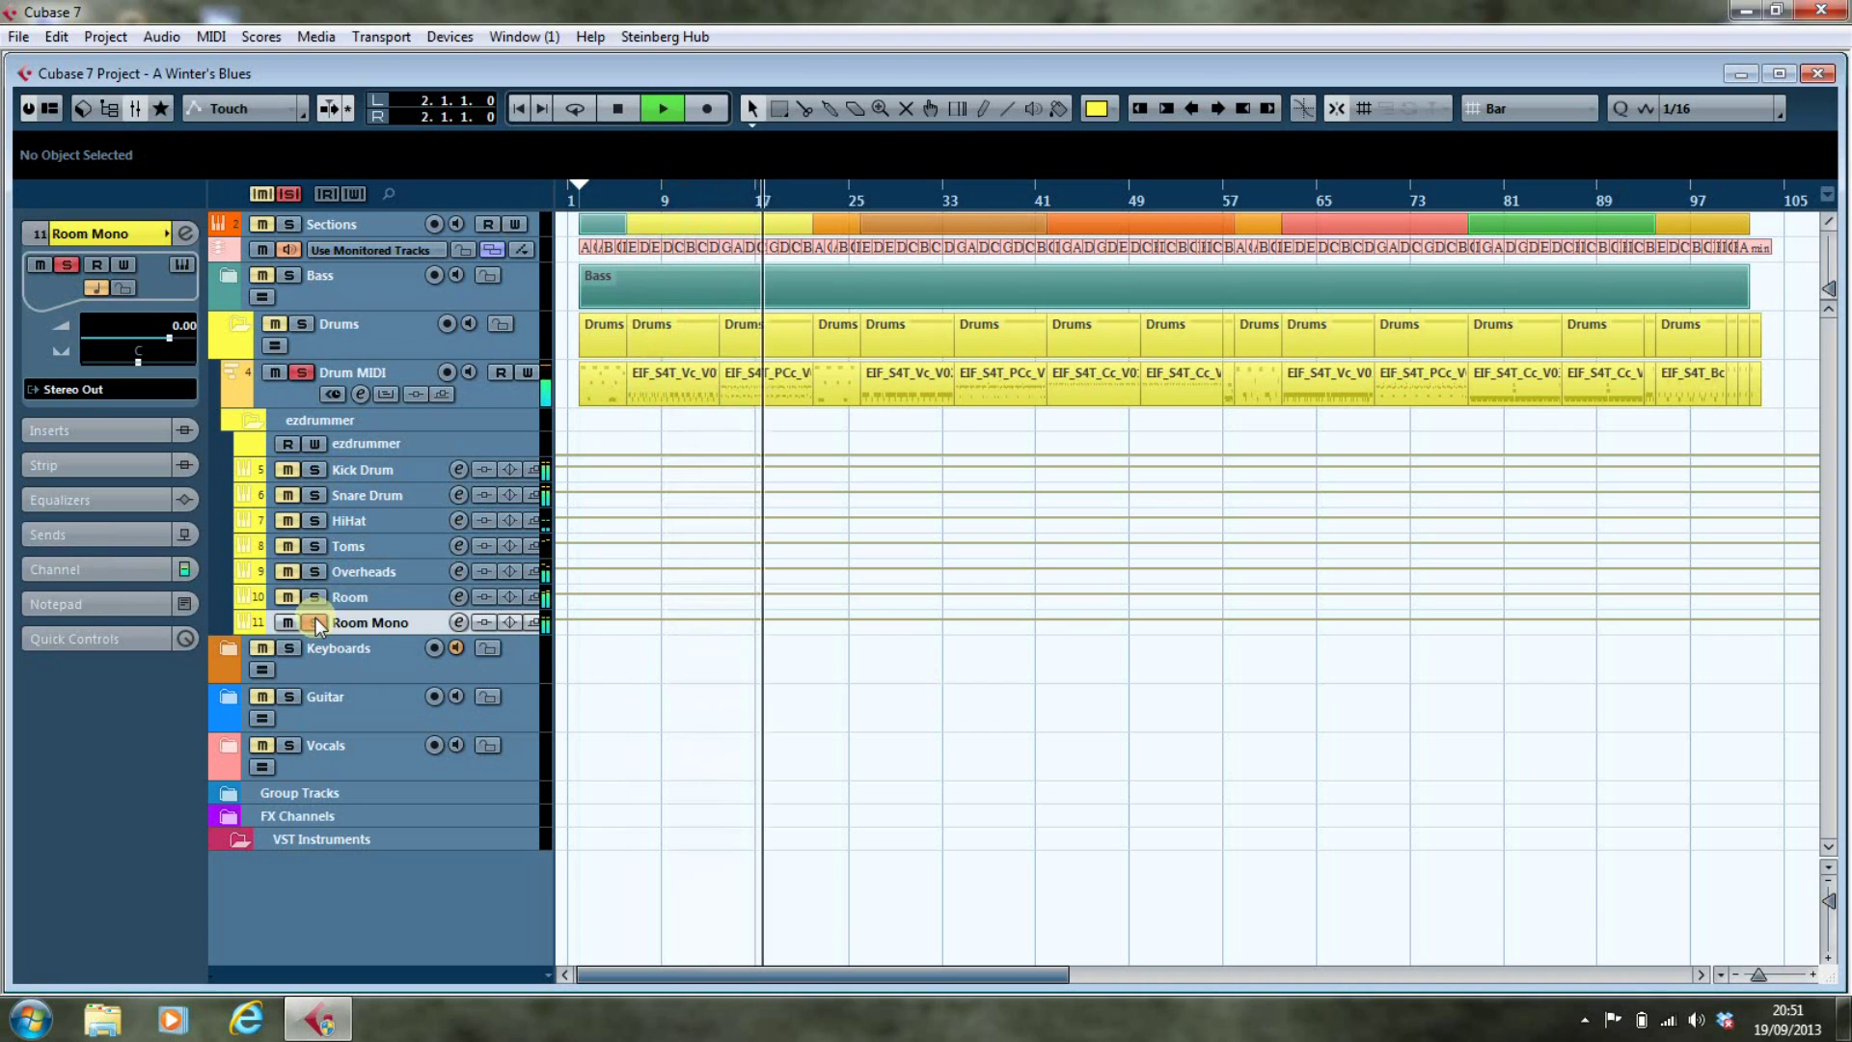
{"action": "left_click", "coordinate": [317, 624]}
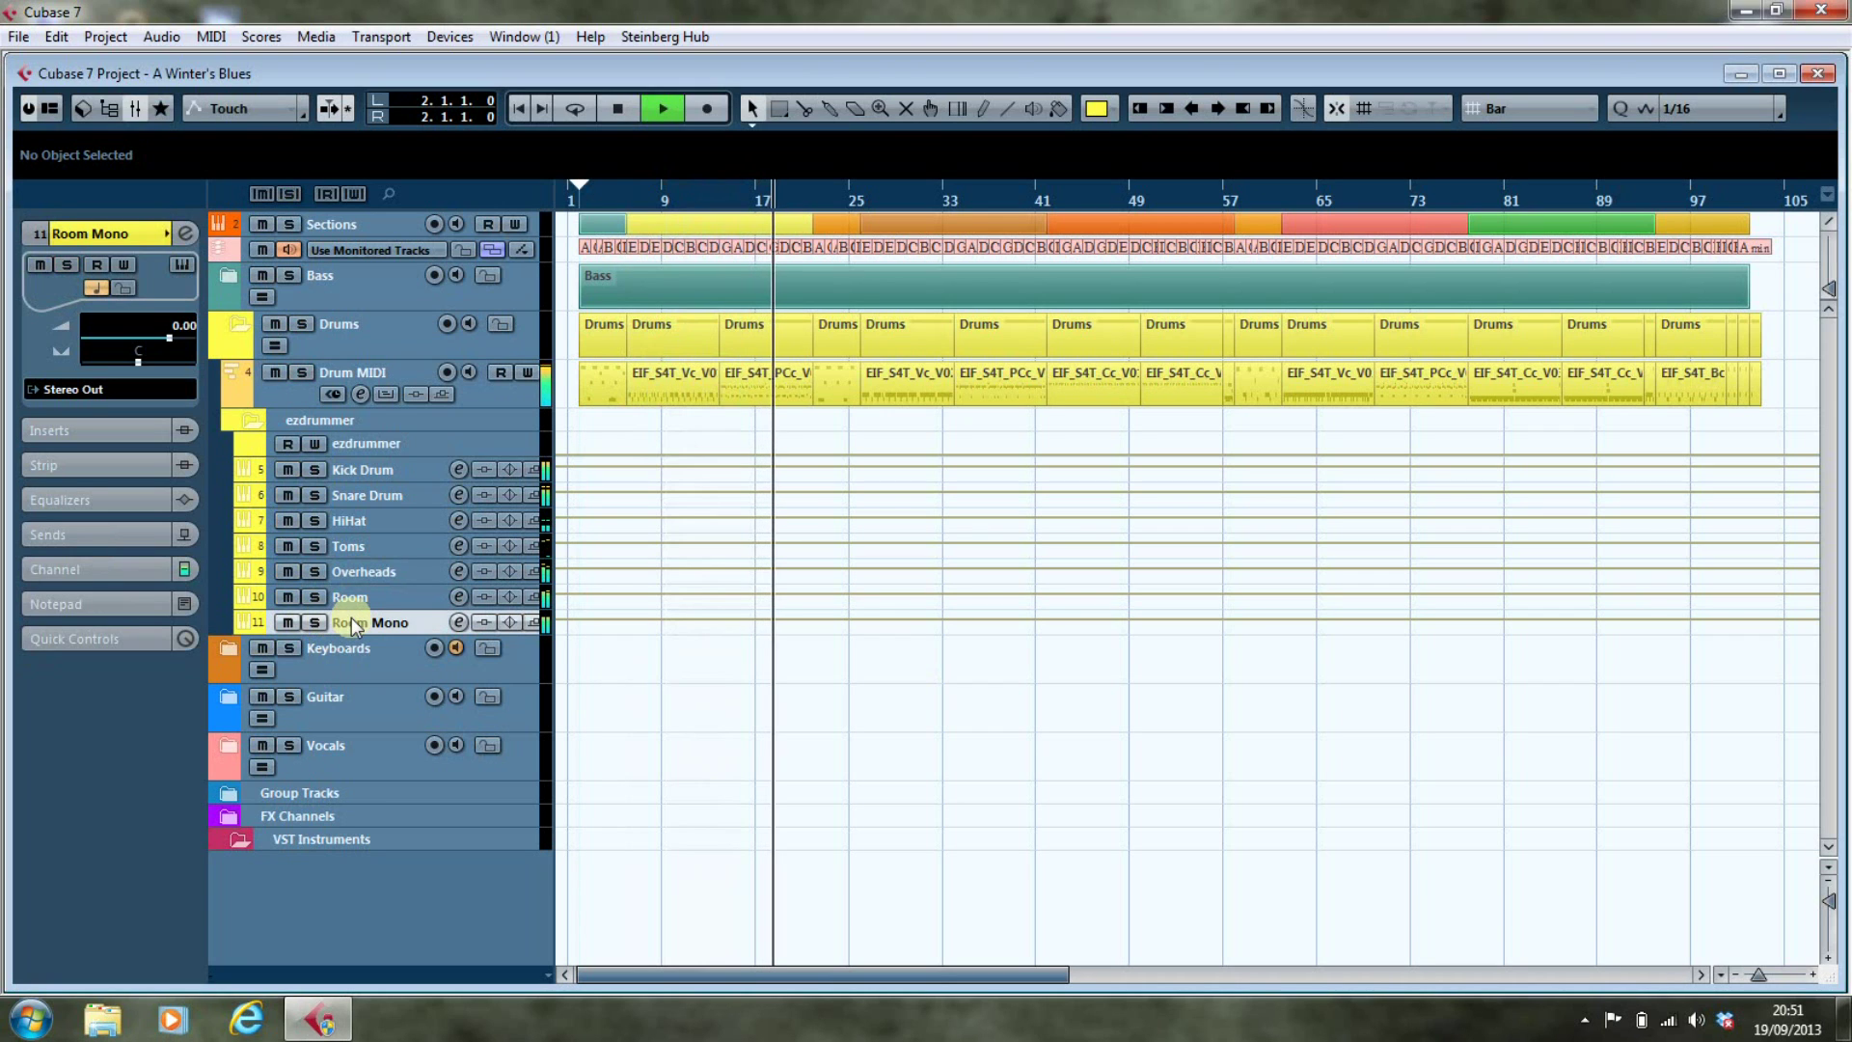
{"action": "key", "text": "space"}
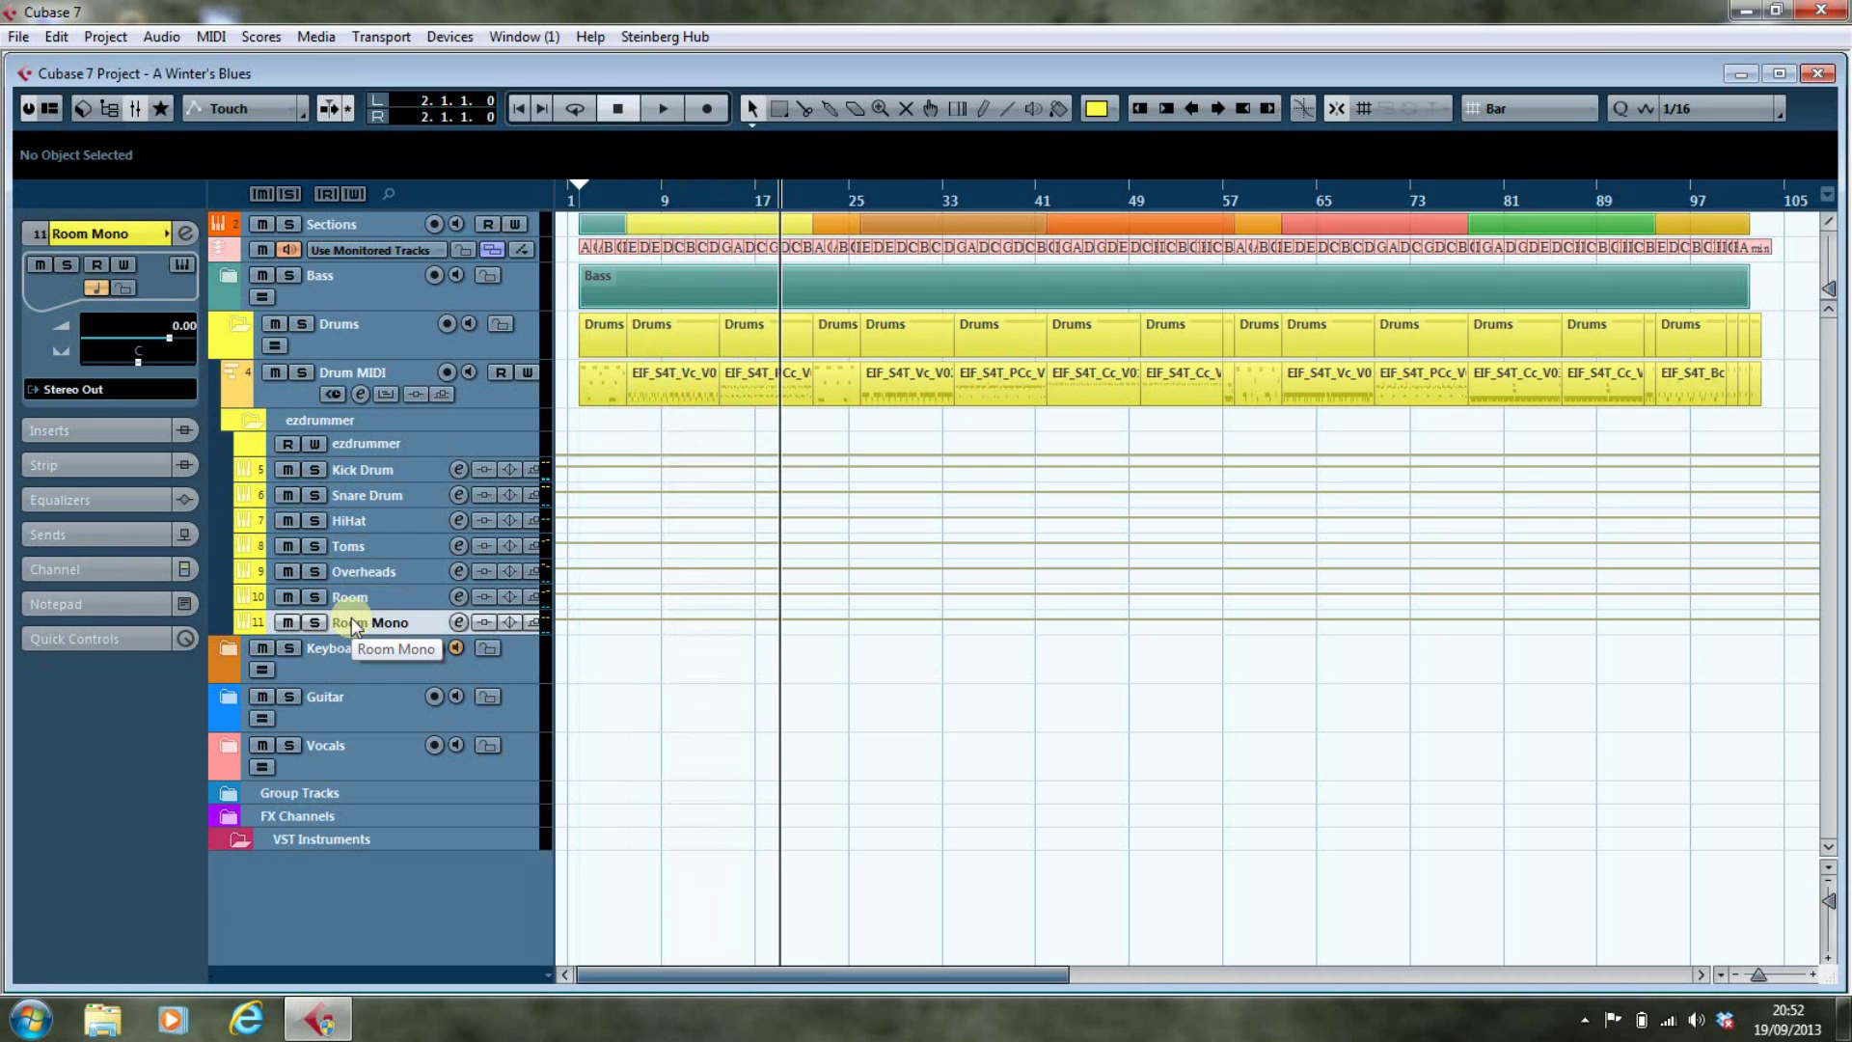
Show the MixConsole with the Drum MIDI channel and seven drum outputs, Kick Drum through Room Mono
{"action": "key", "text": "F3"}
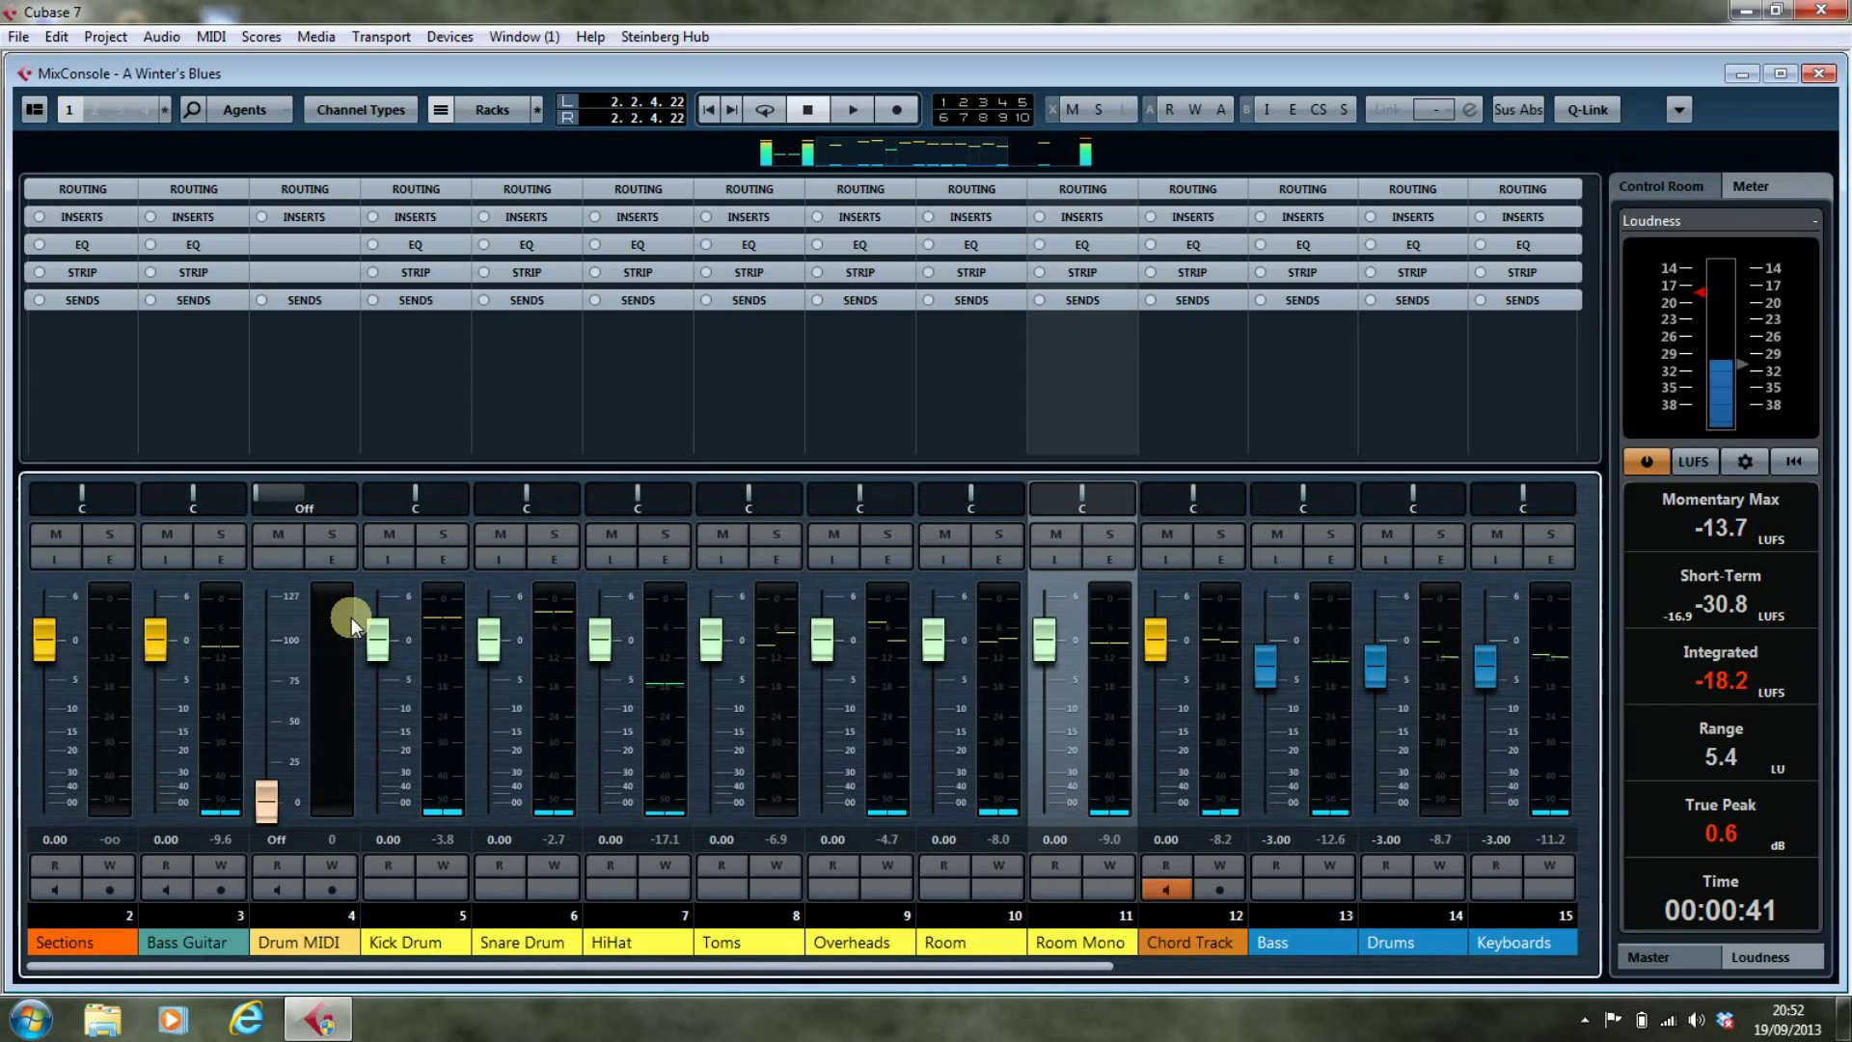